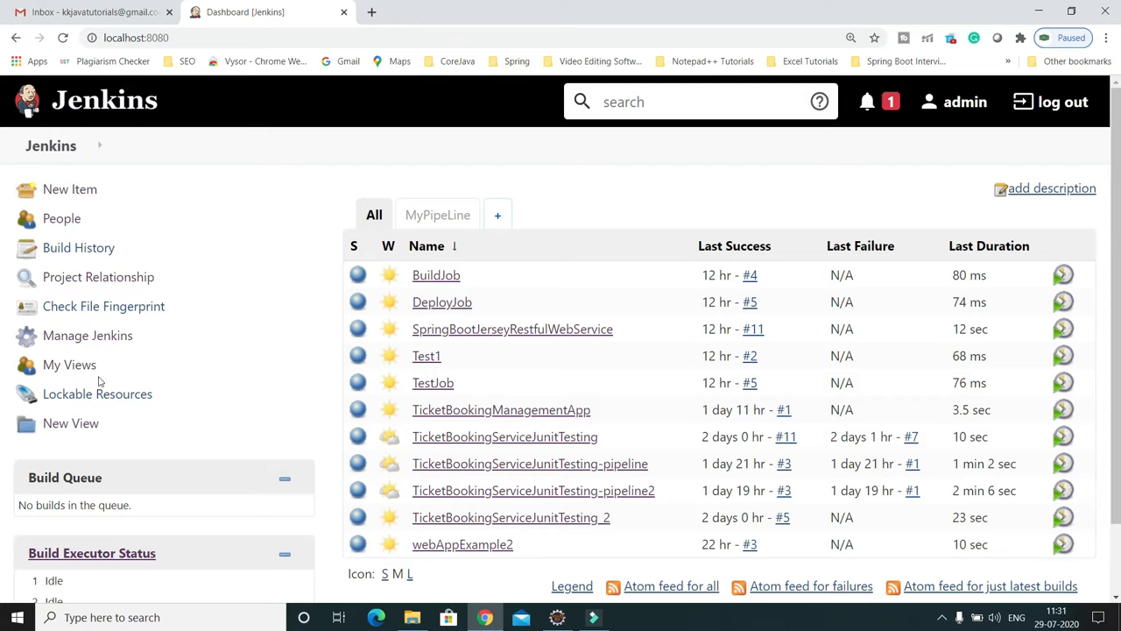
Step: Search the installed Jenkins plugins for 'Poll', then return to the dashboard
{"action": "left_click", "coordinate": [77, 338]}
{"action": "scroll", "coordinate": [750, 407], "scroll_direction": "down", "scroll_amount": 2}
{"action": "left_click", "coordinate": [957, 324]}
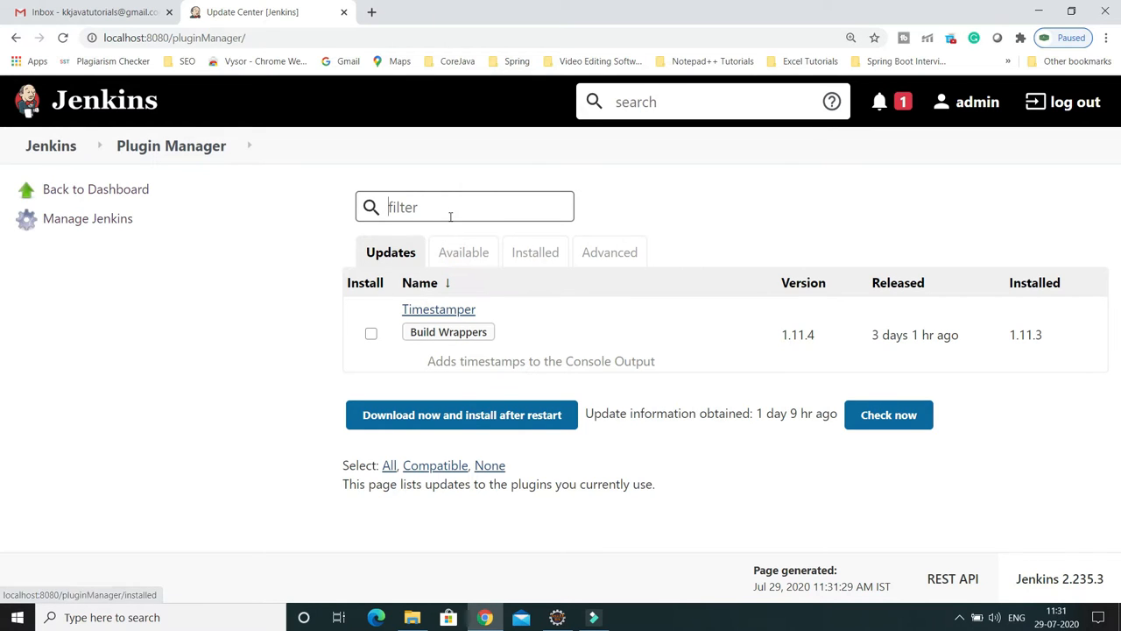
{"action": "left_click", "coordinate": [541, 257]}
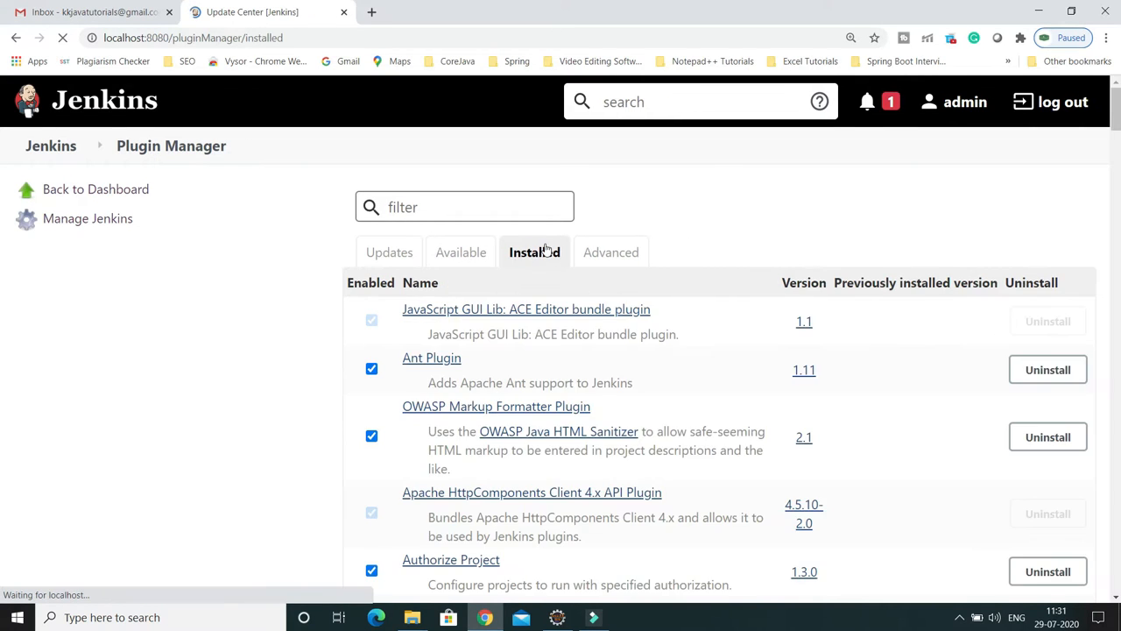
{"action": "type", "text": "Poll"}
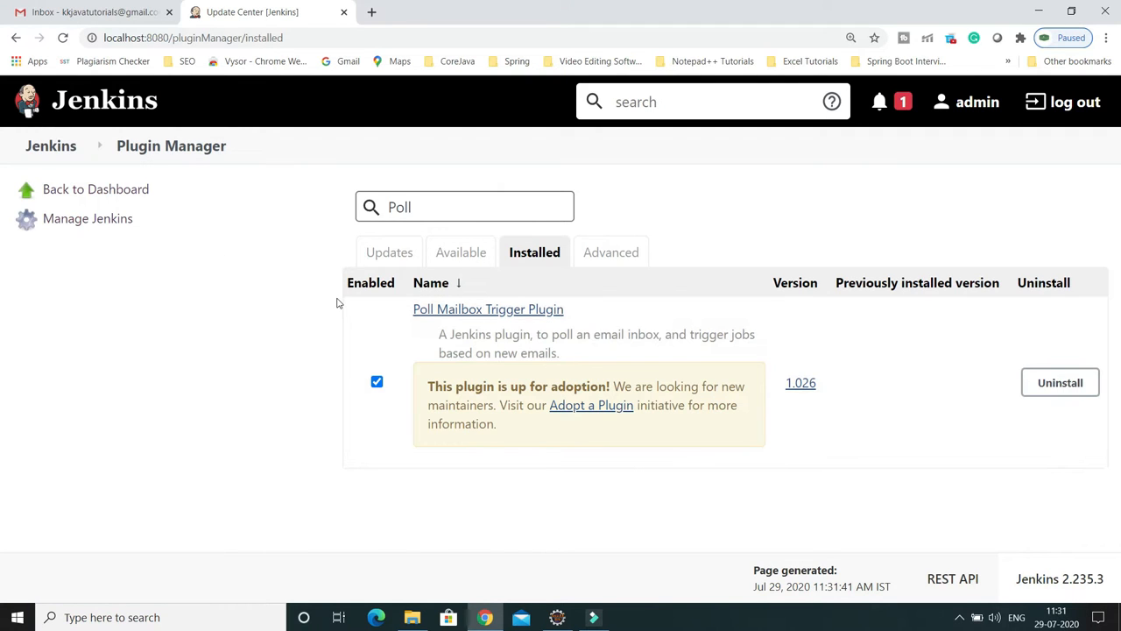
{"action": "left_click", "coordinate": [120, 192]}
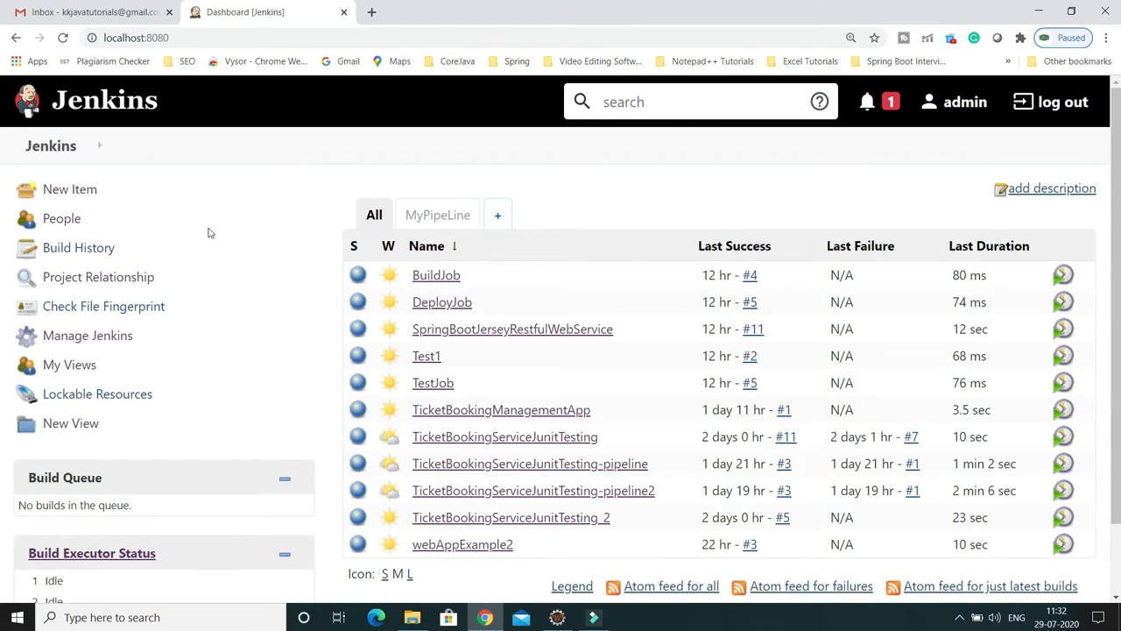
Step: From the Gmail inbox's account menu, open Manage your Google Account in a new tab
{"action": "left_click", "coordinate": [103, 16]}
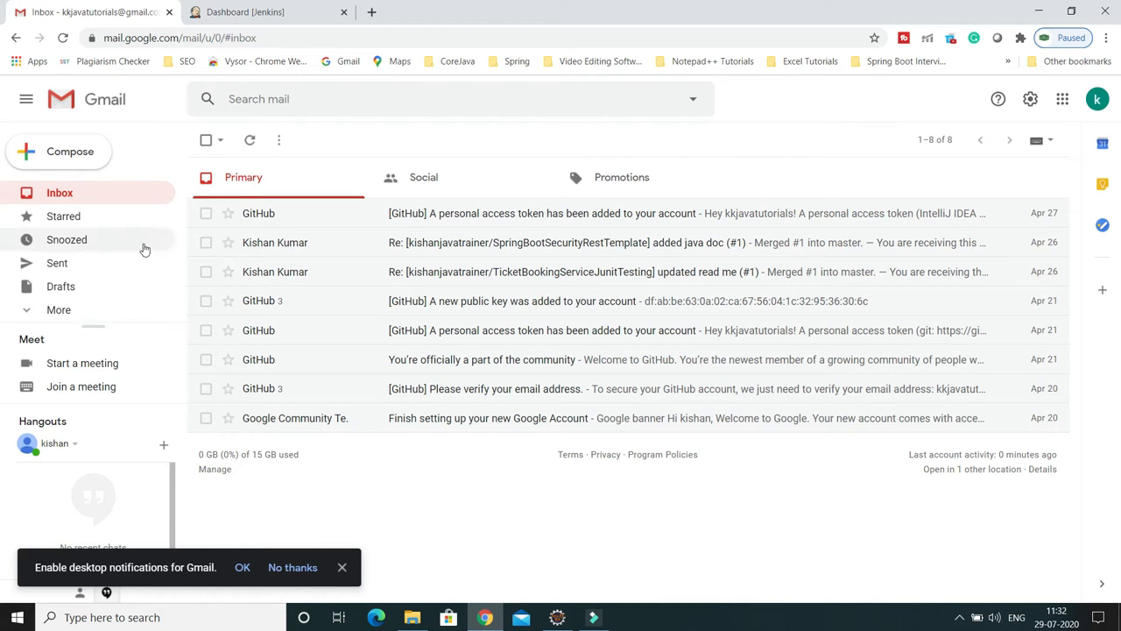
{"action": "left_click", "coordinate": [1098, 99]}
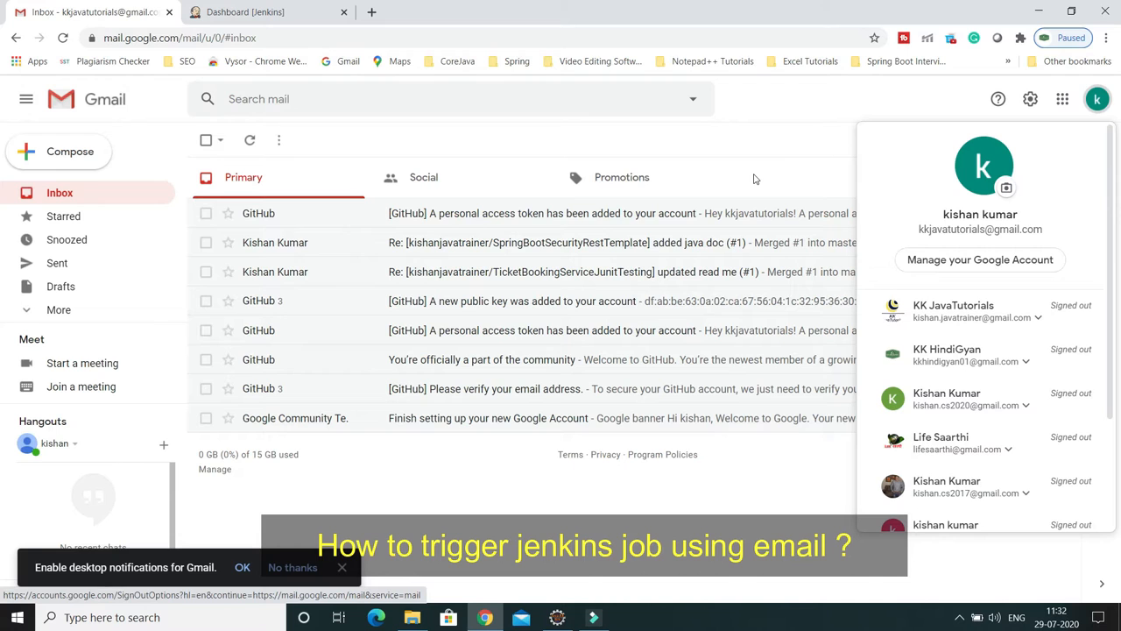
{"action": "left_click", "coordinate": [810, 128]}
{"action": "left_click", "coordinate": [1099, 101]}
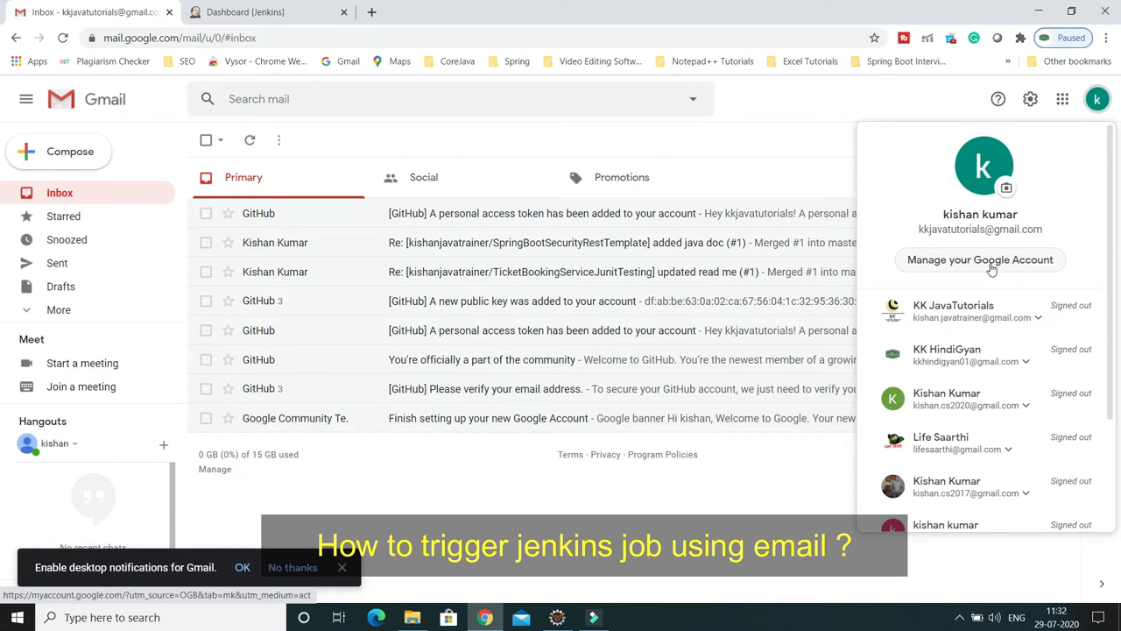
{"action": "left_click", "coordinate": [961, 262]}
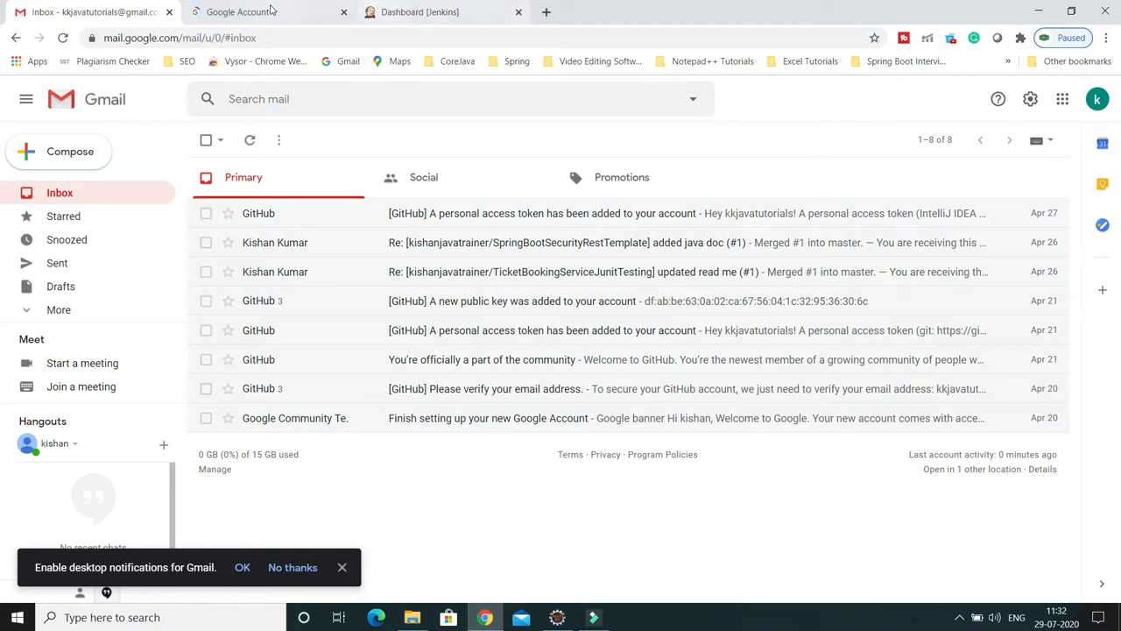
Step: Switch Allow less secure apps ON under the Google Account Security settings
{"action": "left_click", "coordinate": [261, 12]}
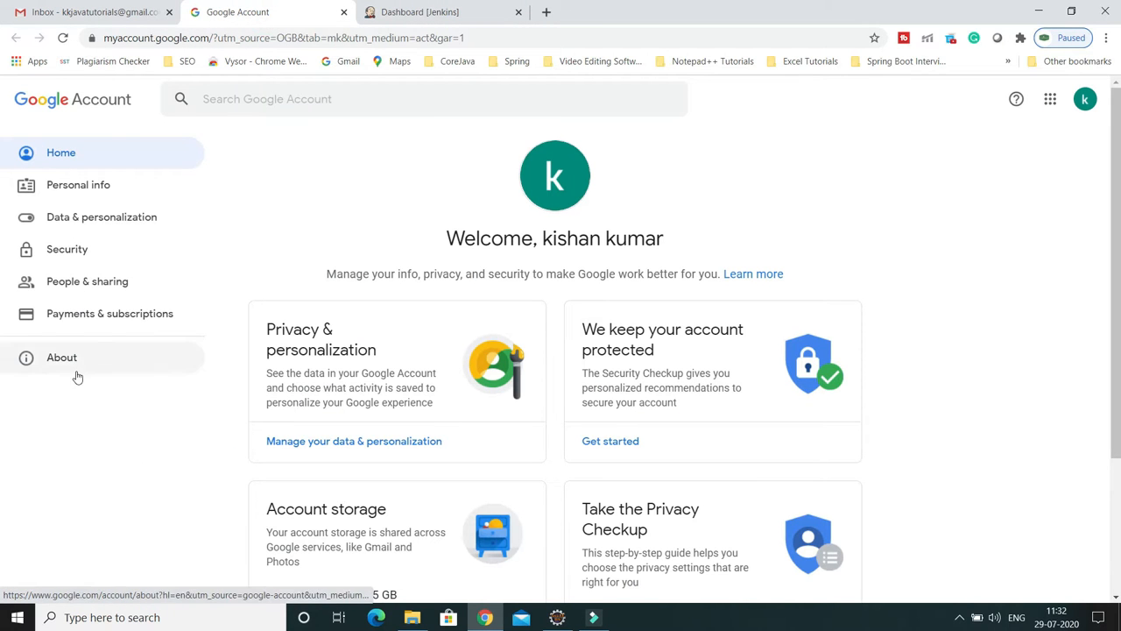
{"action": "left_click", "coordinate": [71, 252]}
{"action": "scroll", "coordinate": [383, 301], "scroll_direction": "down", "scroll_amount": 12}
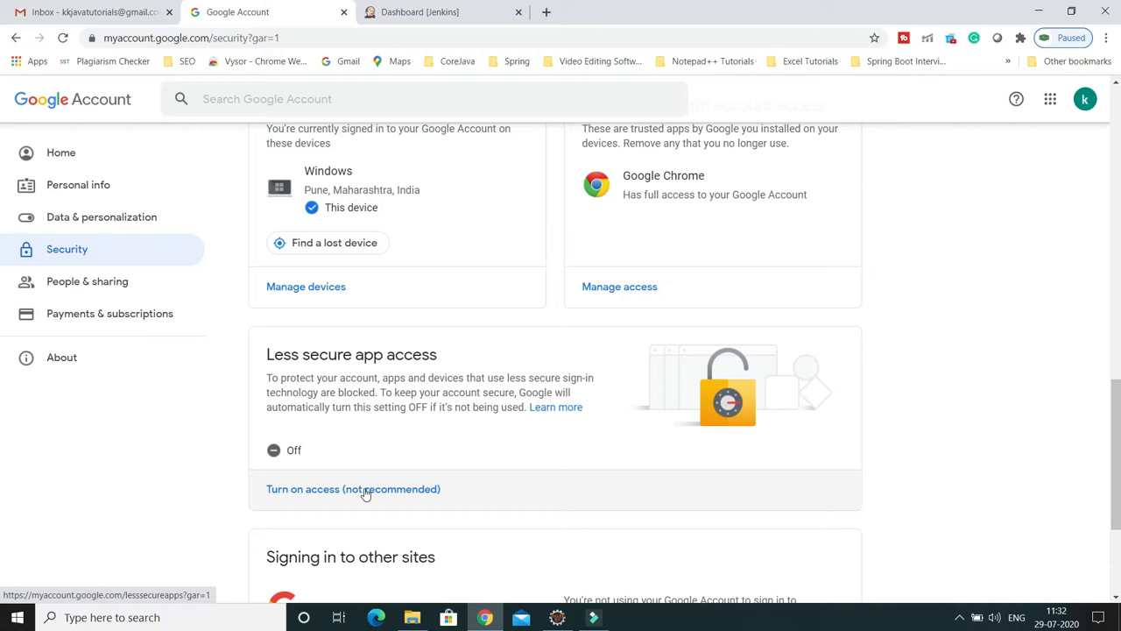
{"action": "left_click", "coordinate": [315, 489]}
{"action": "left_click", "coordinate": [770, 268]}
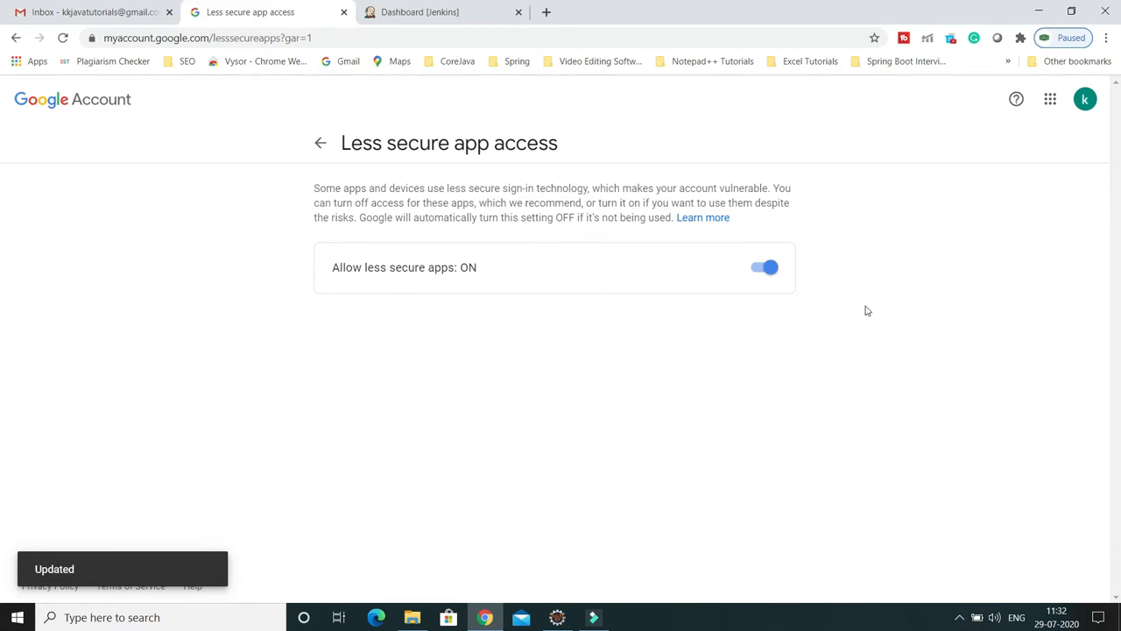
Step: Confirm the Critical security alert email's activity as 'Yes, it was me'
{"action": "left_click", "coordinate": [131, 13]}
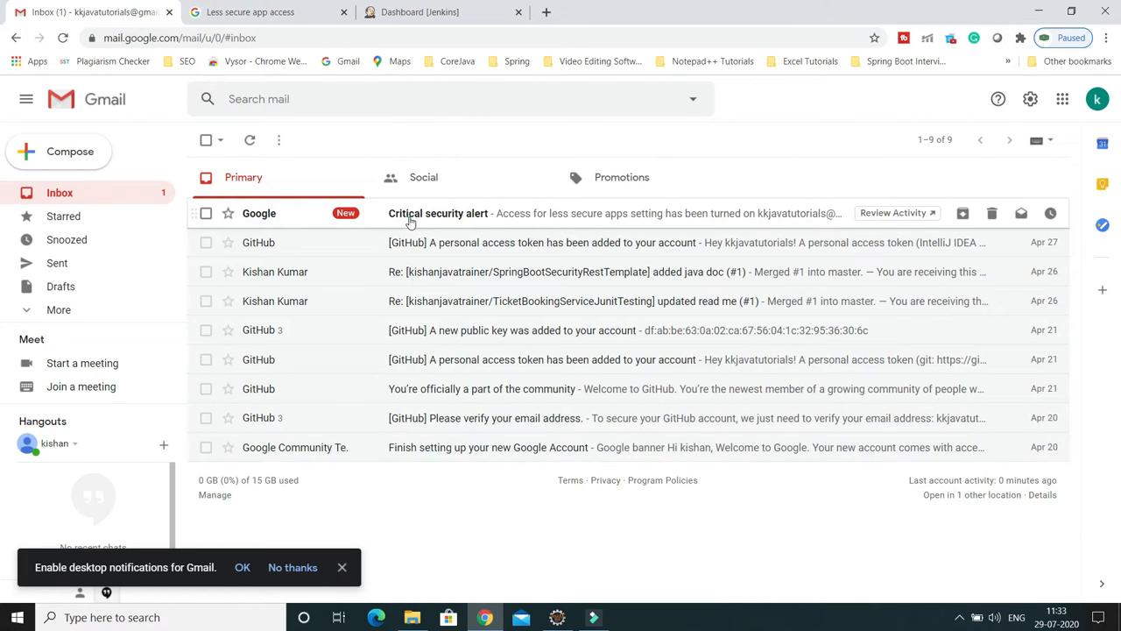
{"action": "left_click", "coordinate": [409, 219]}
{"action": "scroll", "coordinate": [561, 305], "scroll_direction": "down", "scroll_amount": 1}
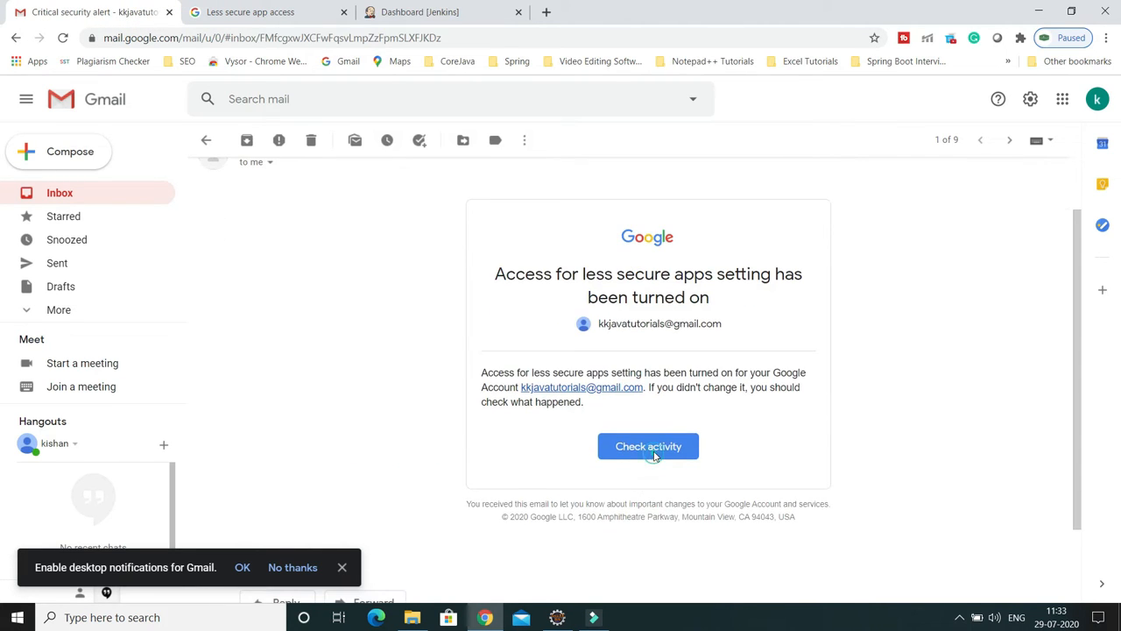
{"action": "left_click", "coordinate": [652, 451]}
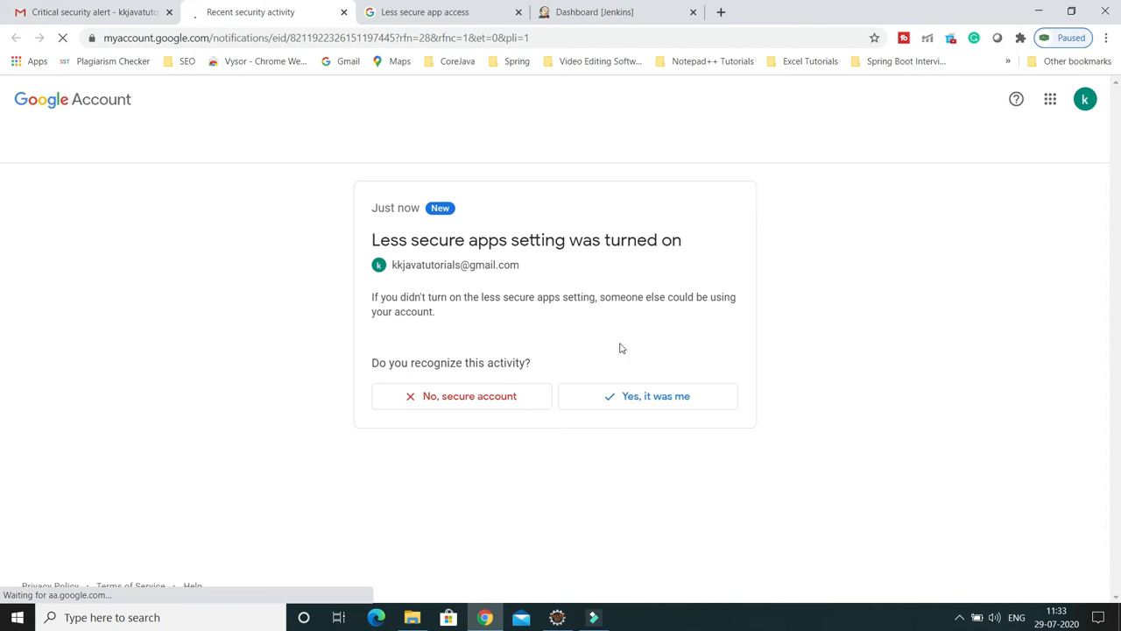
{"action": "left_click", "coordinate": [655, 405]}
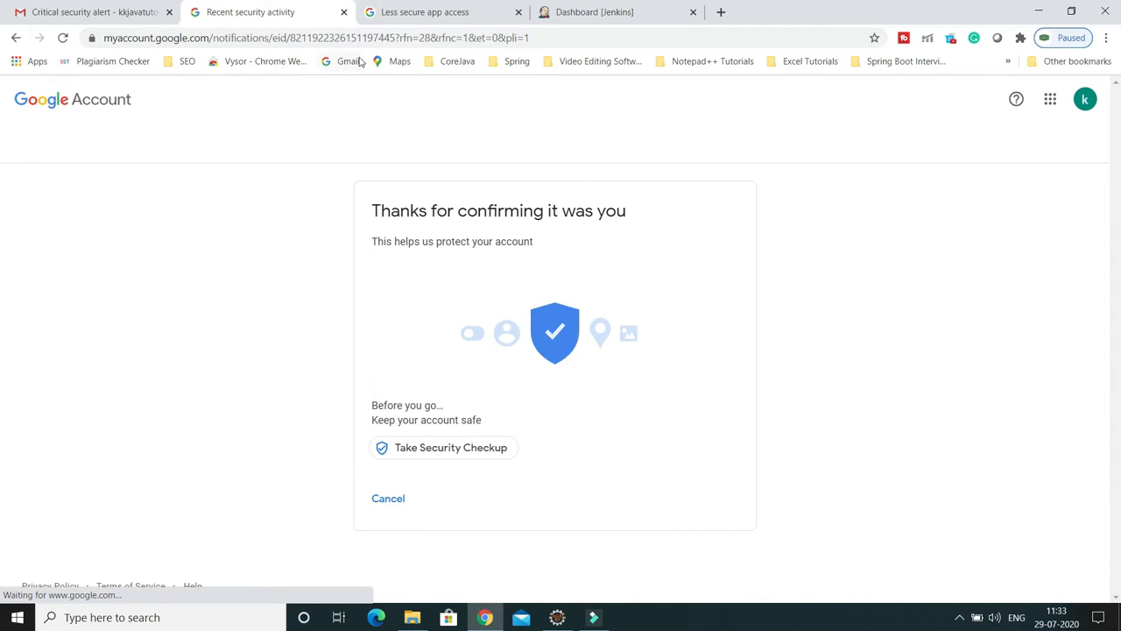
Step: Close the security activity and less secure app access tabs
{"action": "left_click", "coordinate": [344, 13]}
{"action": "left_click", "coordinate": [62, 192]}
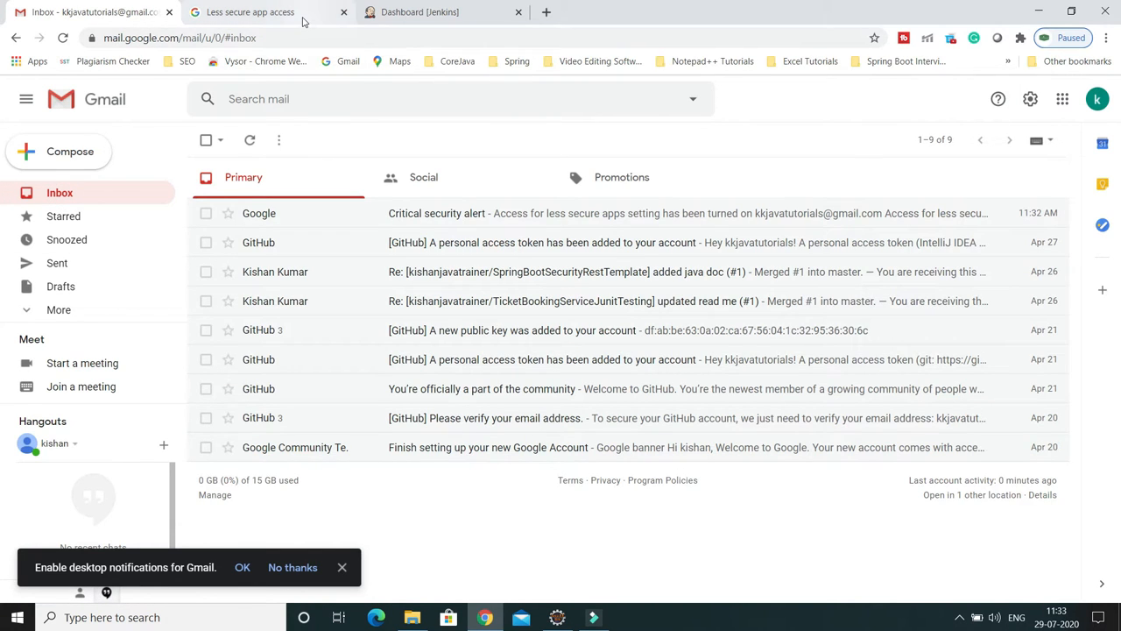
{"action": "left_click", "coordinate": [302, 17]}
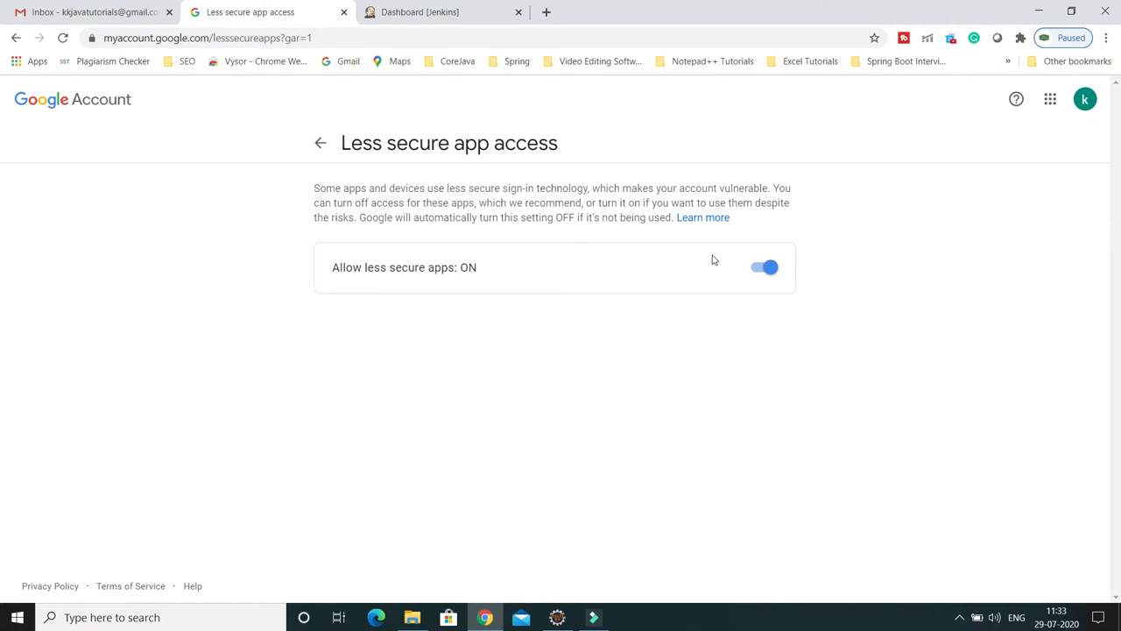
{"action": "left_click", "coordinate": [343, 12]}
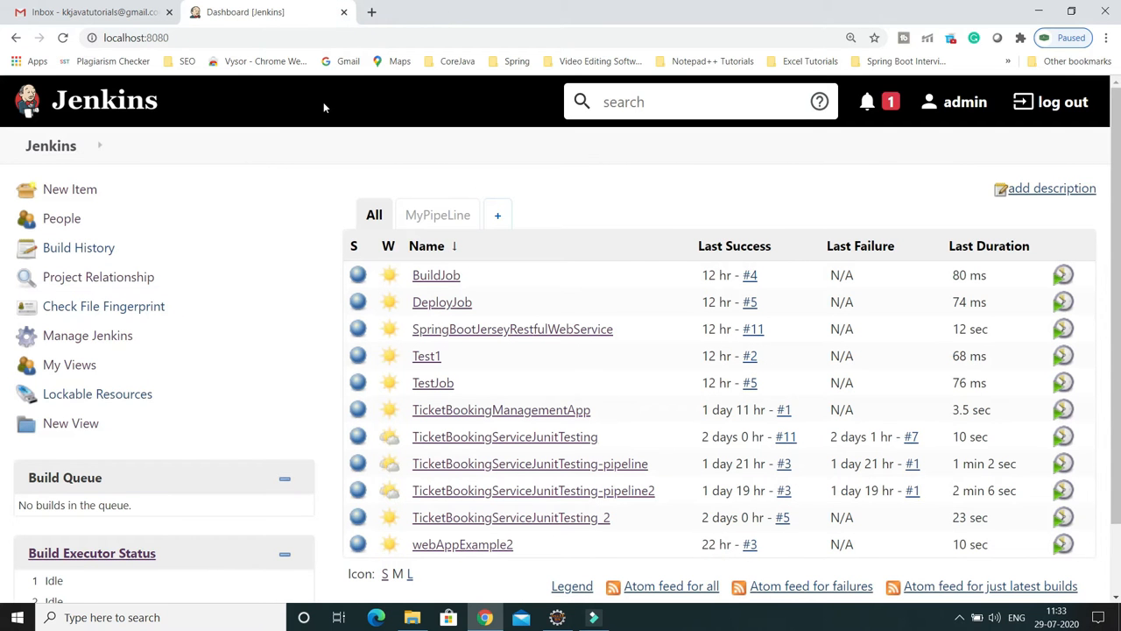
Step: Create a new Freestyle project named PollMailboxJob
{"action": "left_click", "coordinate": [63, 194]}
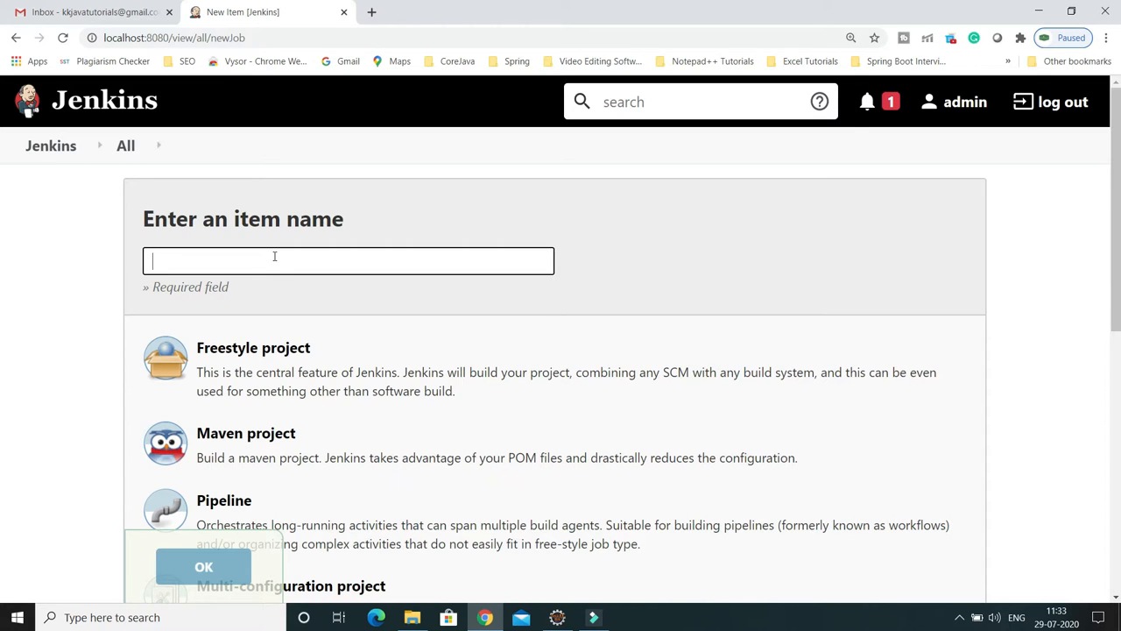
{"action": "type", "text": "PollMailboxJob"}
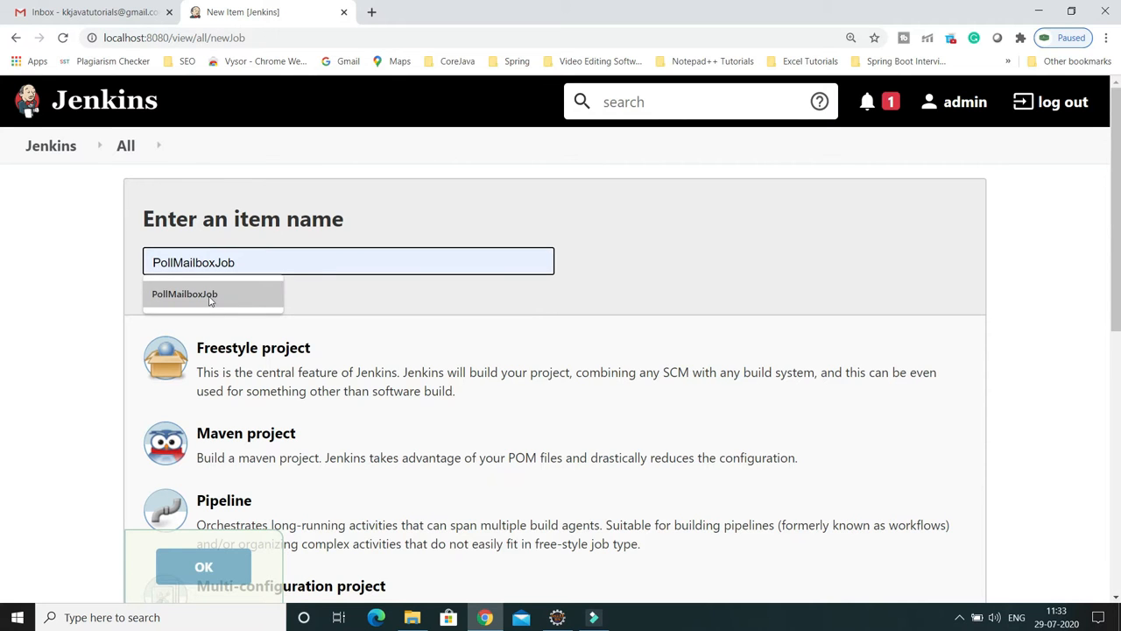
{"action": "left_click", "coordinate": [210, 301]}
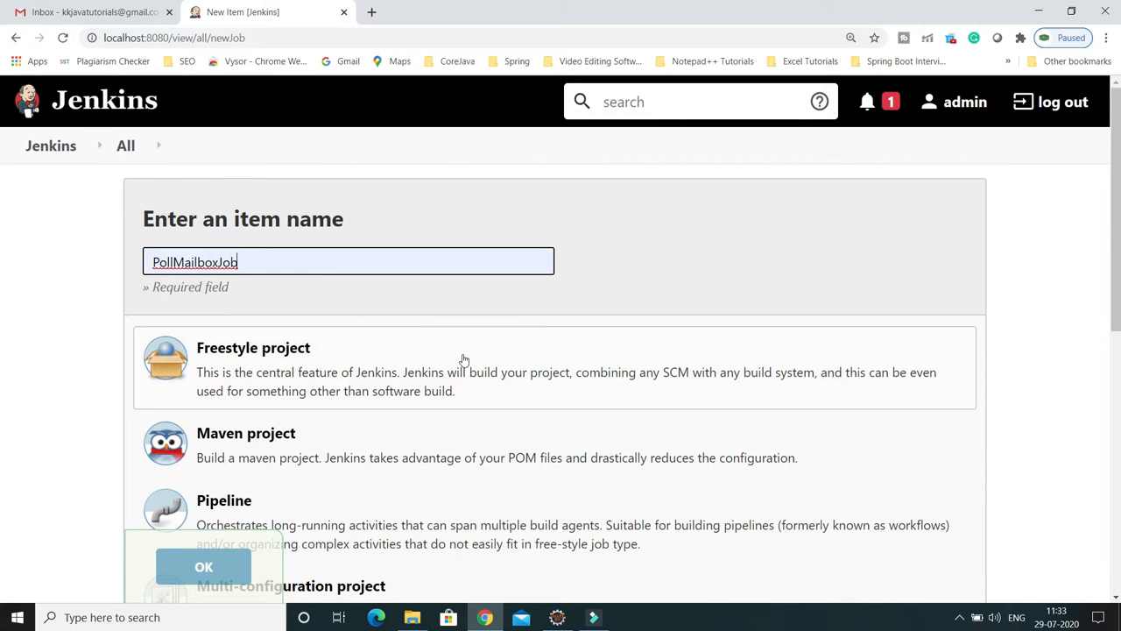
{"action": "scroll", "coordinate": [460, 358], "scroll_direction": "down", "scroll_amount": 1}
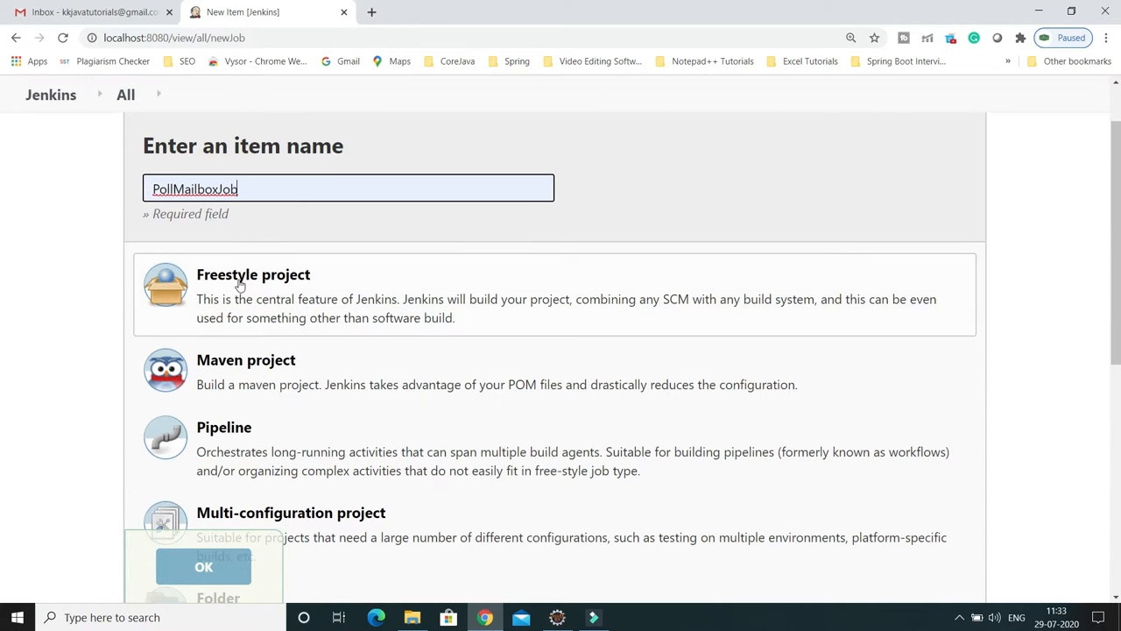
{"action": "left_click", "coordinate": [269, 290]}
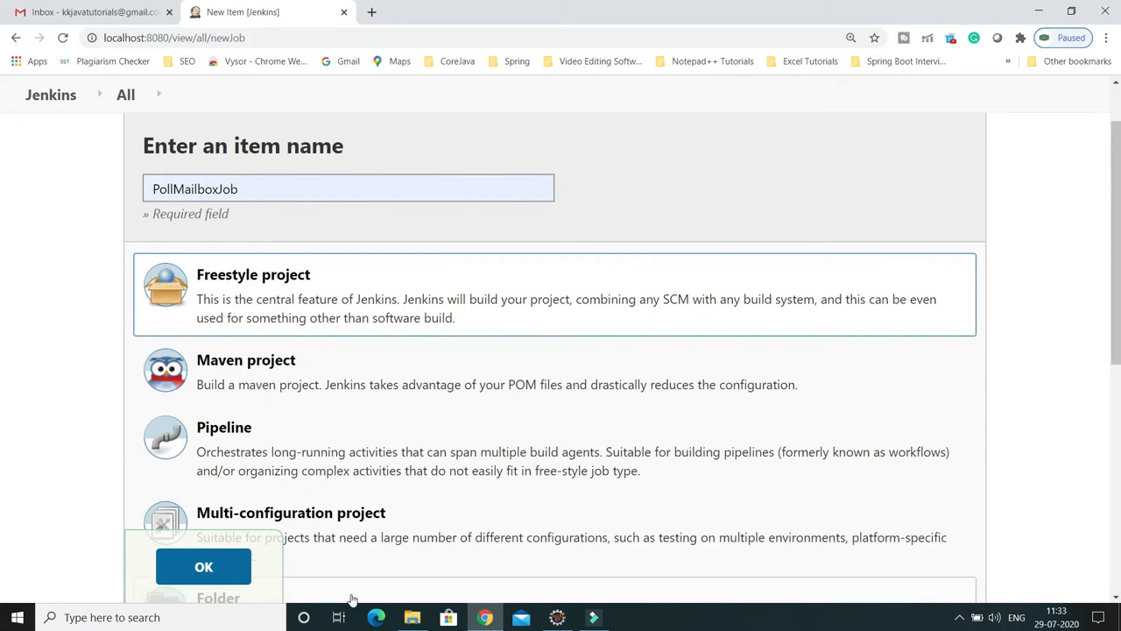
{"action": "left_click", "coordinate": [219, 567]}
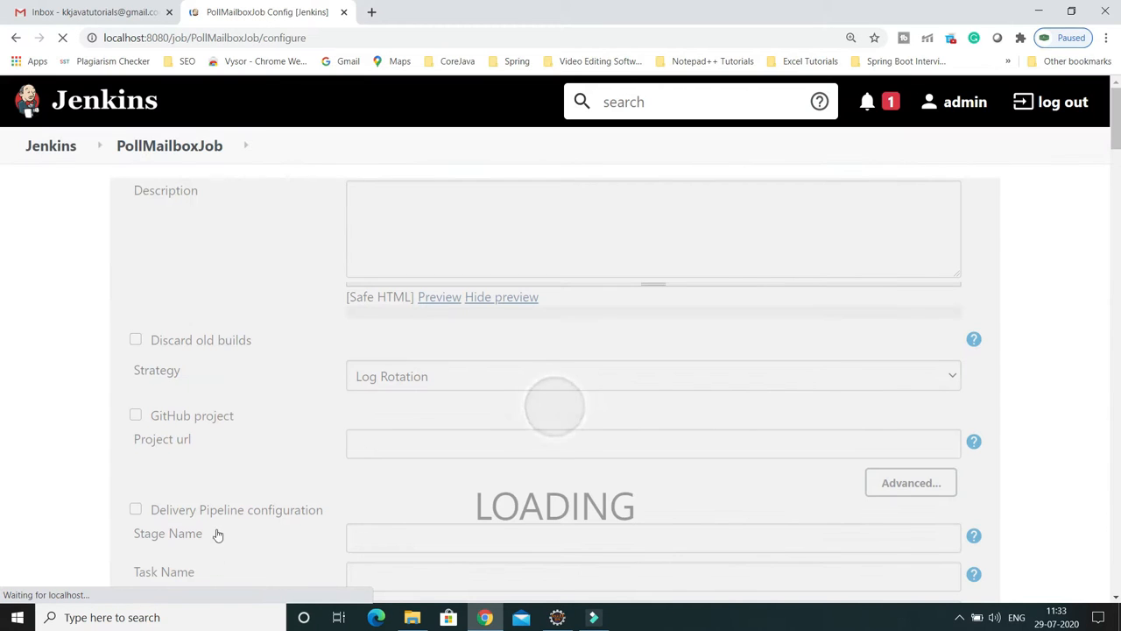
Step: Open the Add build step list in PollMailboxJob's Build section
{"action": "scroll", "coordinate": [517, 422], "scroll_direction": "down", "scroll_amount": 2}
{"action": "scroll", "coordinate": [518, 420], "scroll_direction": "up", "scroll_amount": 2}
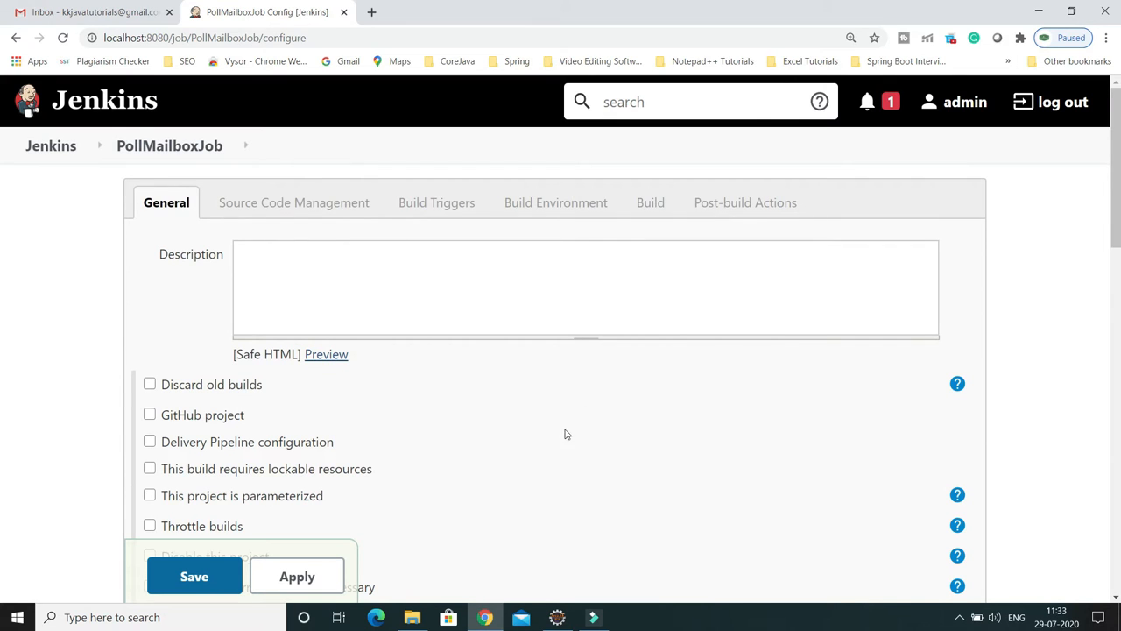
{"action": "scroll", "coordinate": [554, 432], "scroll_direction": "down", "scroll_amount": 4}
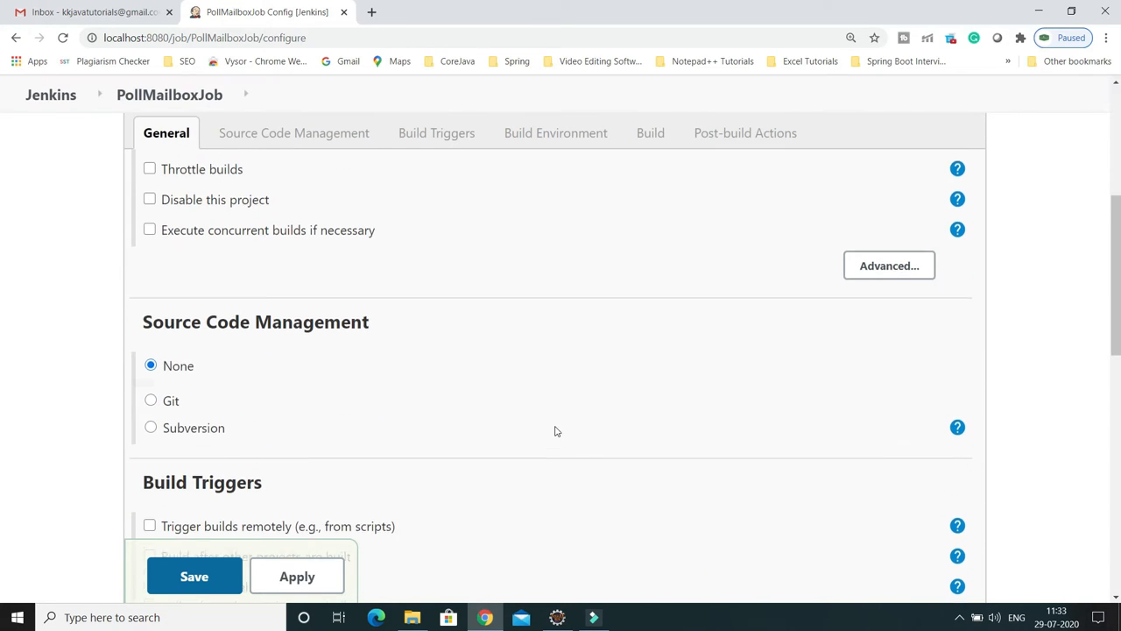
{"action": "scroll", "coordinate": [554, 431], "scroll_direction": "down", "scroll_amount": 7}
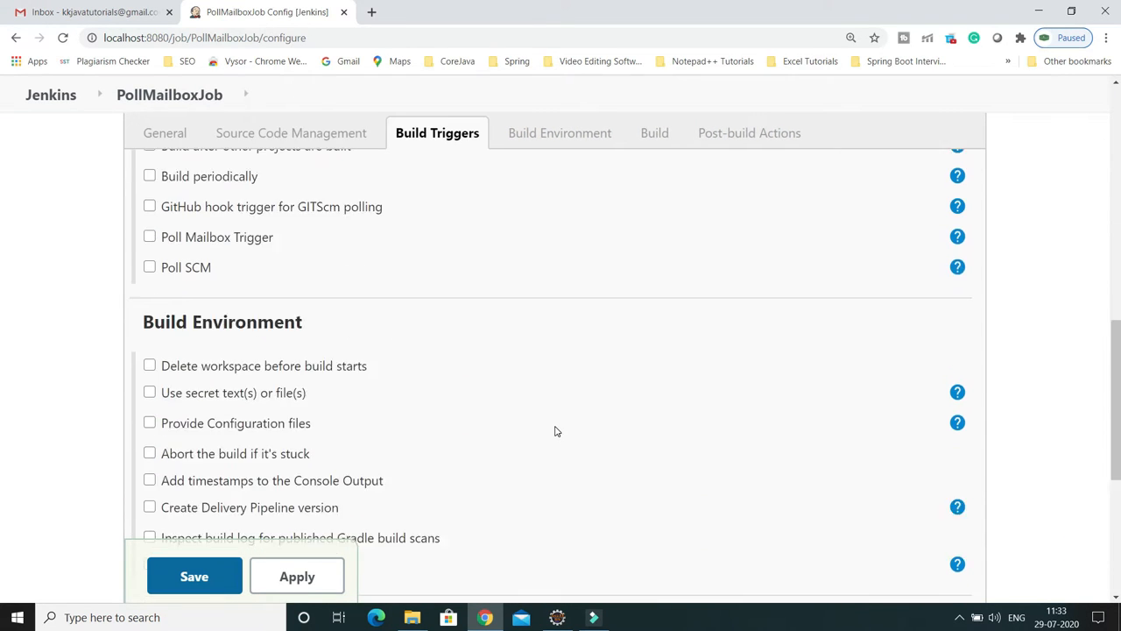
{"action": "scroll", "coordinate": [555, 431], "scroll_direction": "down", "scroll_amount": 2}
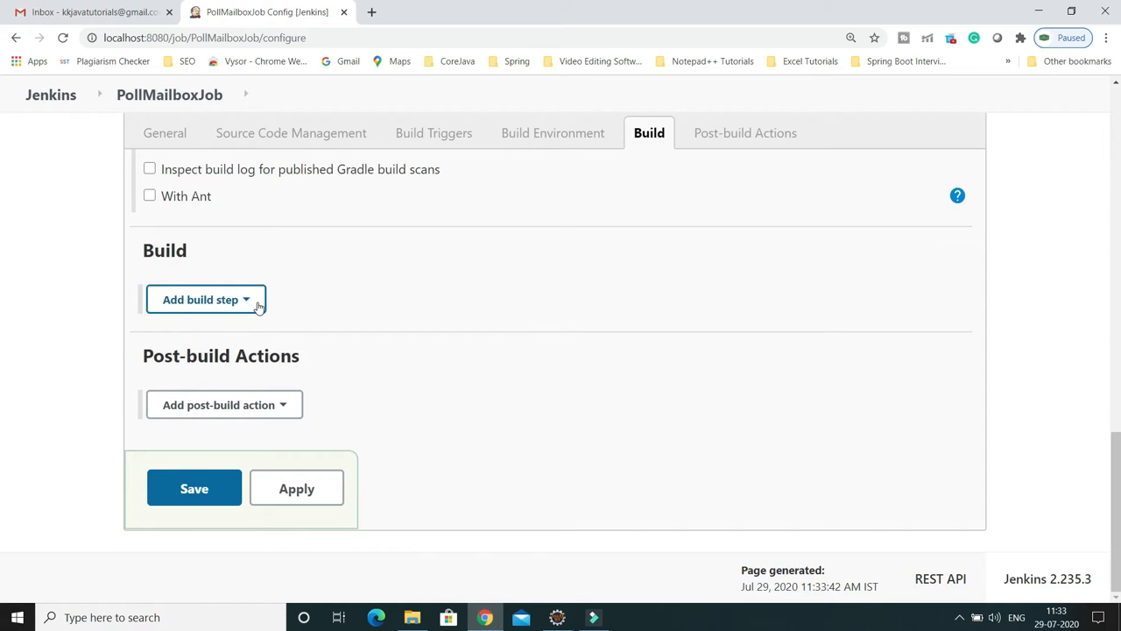
{"action": "scroll", "coordinate": [257, 303], "scroll_direction": "up", "scroll_amount": 3}
{"action": "scroll", "coordinate": [257, 300], "scroll_direction": "down", "scroll_amount": 3}
{"action": "left_click", "coordinate": [245, 299]}
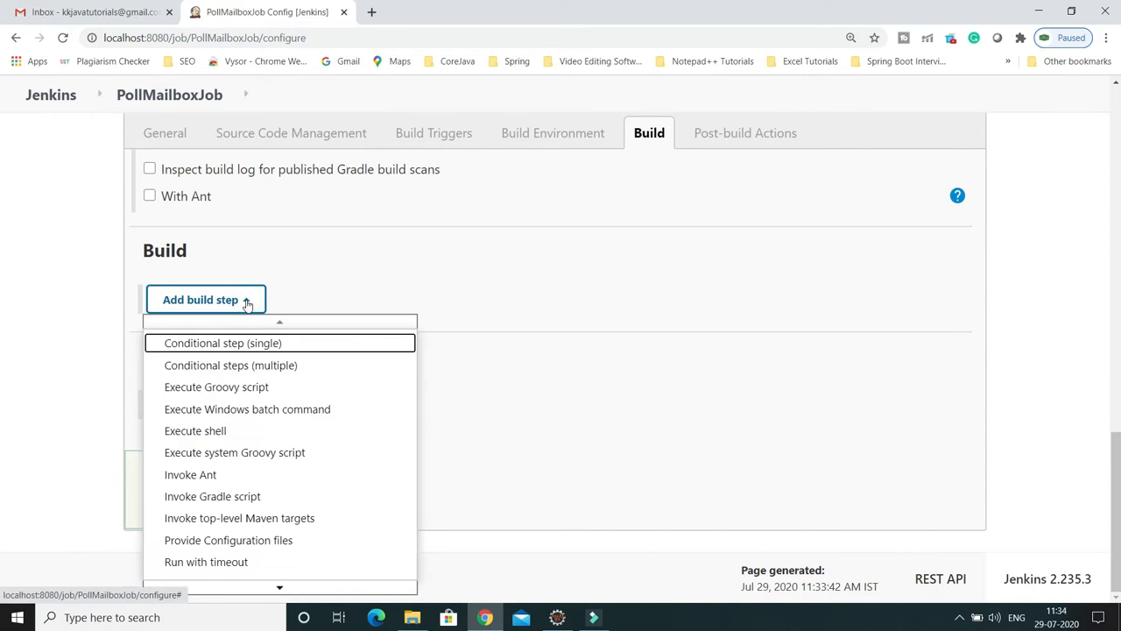
Step: Add an Execute Windows batch command step echoing 'PollMailboxJob job is completed'
{"action": "left_click", "coordinate": [220, 417]}
{"action": "left_click", "coordinate": [272, 359]}
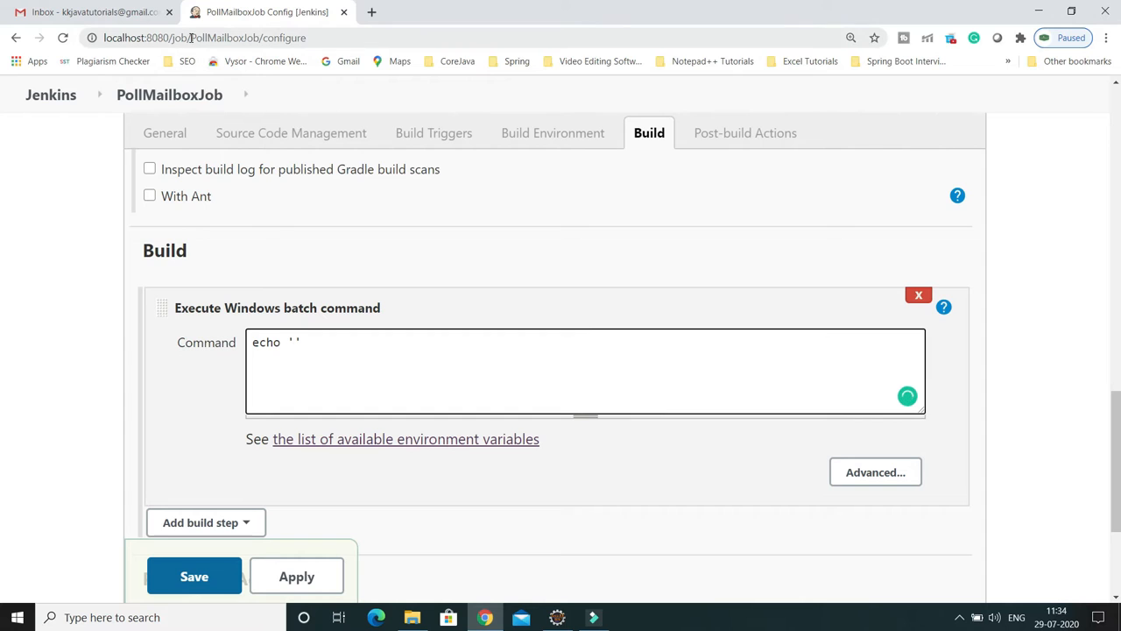
{"action": "left_click", "coordinate": [190, 37]}
{"action": "left_click_drag", "start_coordinate": [191, 38], "coordinate": [260, 38]}
{"action": "key", "text": "ctrl+c"}
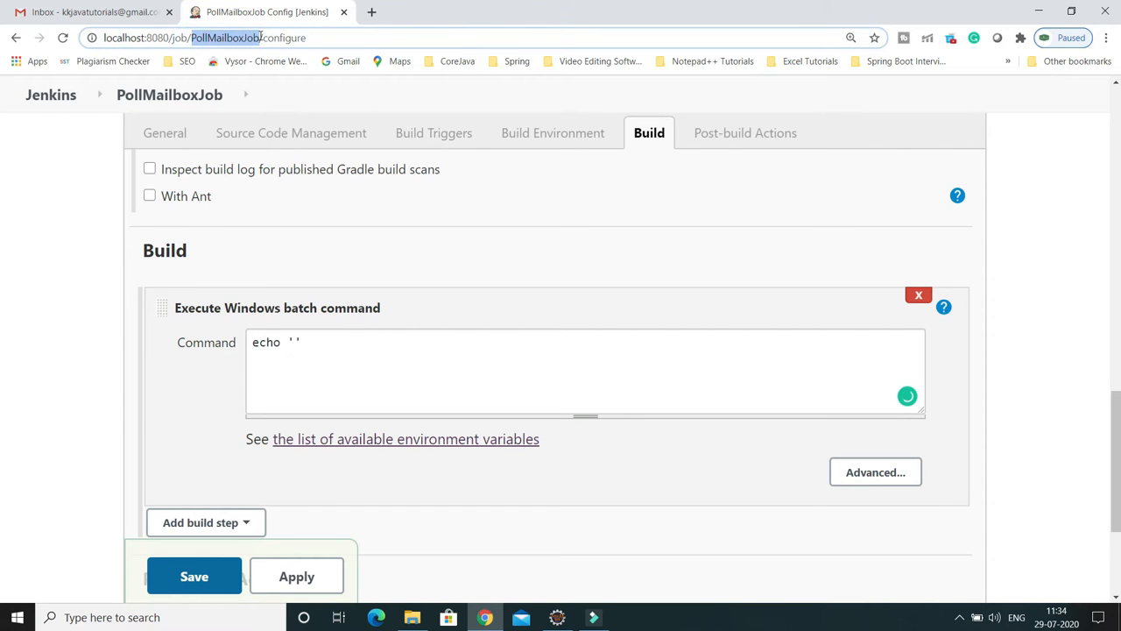
{"action": "left_click", "coordinate": [292, 345]}
{"action": "key", "text": "ctrl+v"}
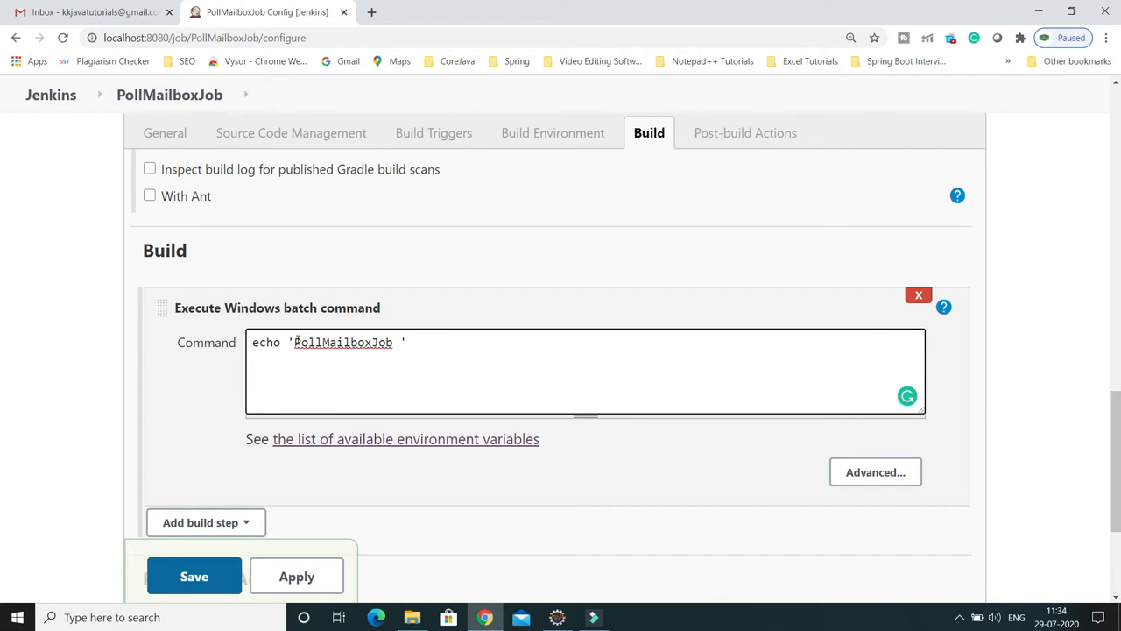
{"action": "type", "text": "job is completed"}
{"action": "left_click", "coordinate": [530, 341]}
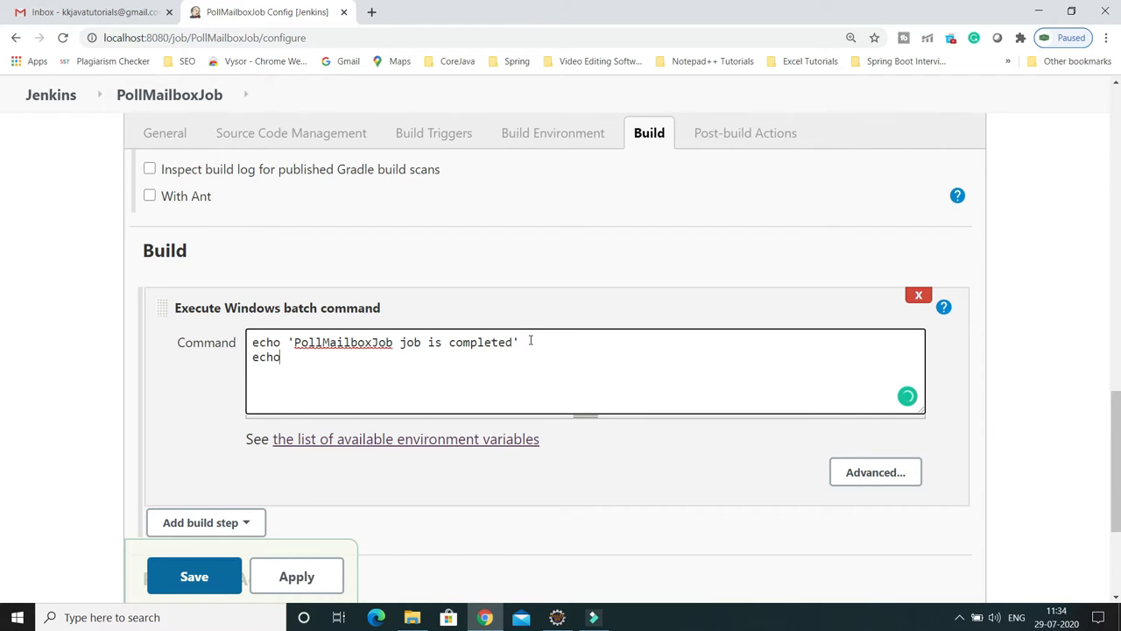
Step: Add a second command line echoing '%name%'
{"action": "type", "text": "echo '%name%"}
{"action": "double_click", "coordinate": [311, 356]}
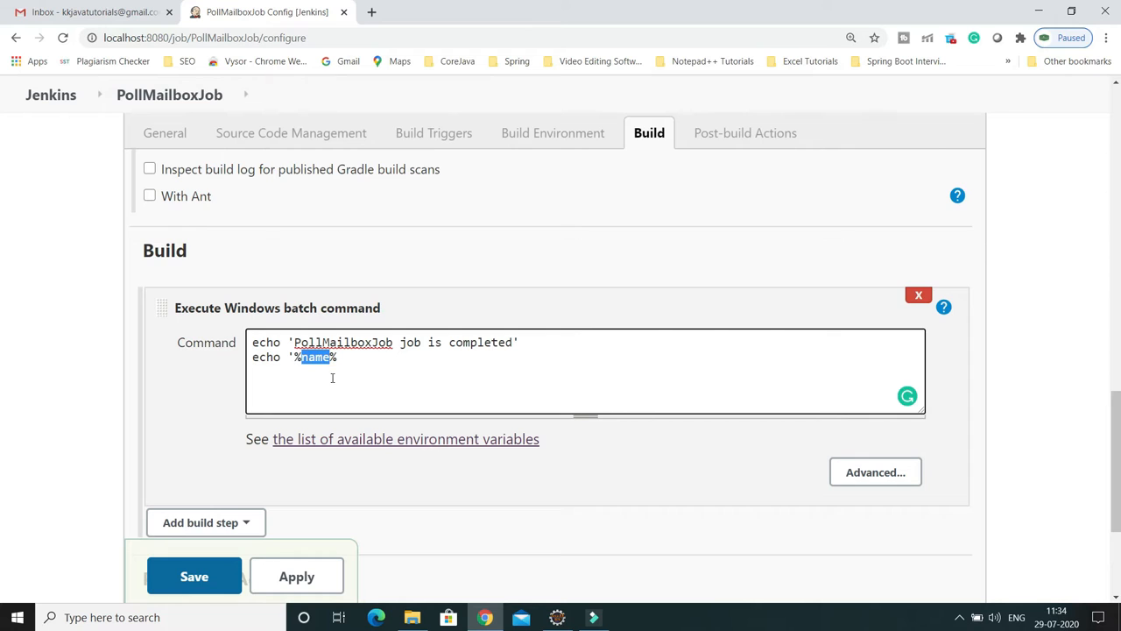
{"action": "double_click", "coordinate": [313, 357]}
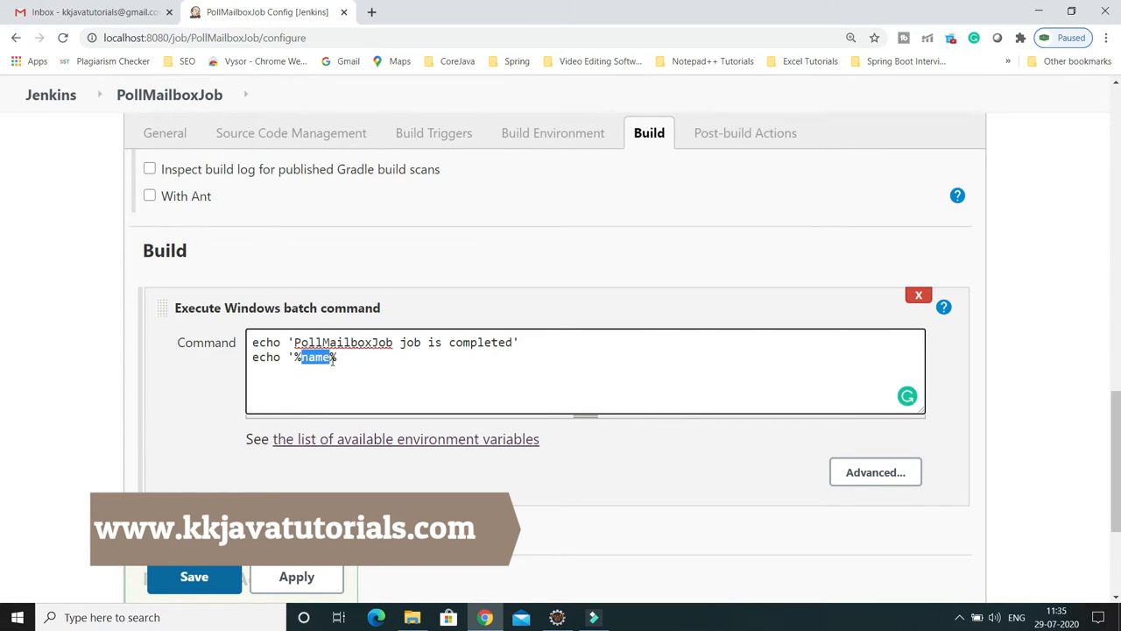
{"action": "left_click", "coordinate": [278, 358]}
{"action": "left_click_drag", "start_coordinate": [294, 358], "coordinate": [338, 358]}
{"action": "left_click", "coordinate": [342, 359]}
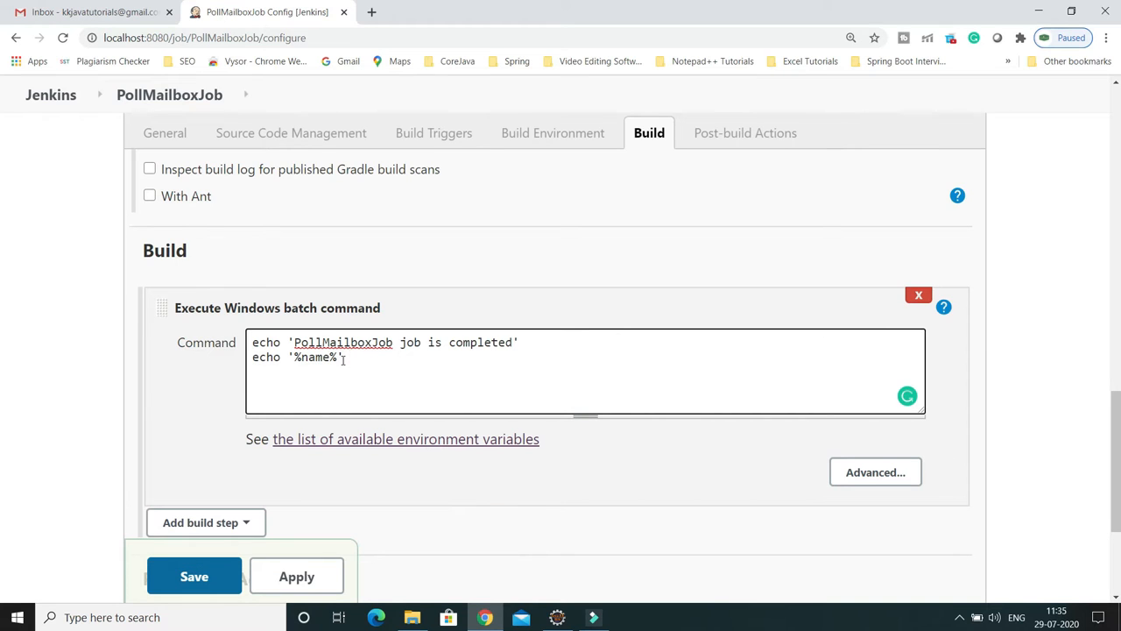
{"action": "type", "text": "$name"}
{"action": "key", "text": "BackSpace"}
{"action": "key", "text": "BackSpace"}
{"action": "key", "text": "BackSpace"}
{"action": "key", "text": "BackSpace"}
{"action": "key", "text": "BackSpace"}
{"action": "scroll", "coordinate": [529, 481], "scroll_direction": "up", "scroll_amount": 1}
{"action": "scroll", "coordinate": [529, 481], "scroll_direction": "down", "scroll_amount": 2}
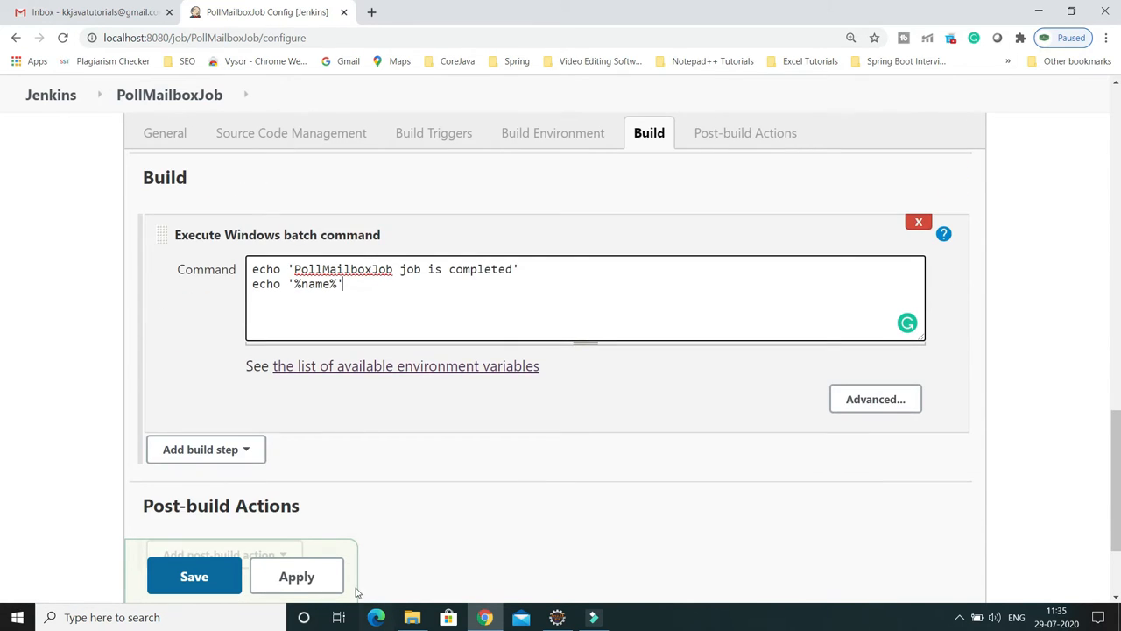
Step: Enable the Poll Mailbox Trigger with host imap.gmail.com, and open a new browser tab
{"action": "scroll", "coordinate": [398, 363], "scroll_direction": "up", "scroll_amount": 1}
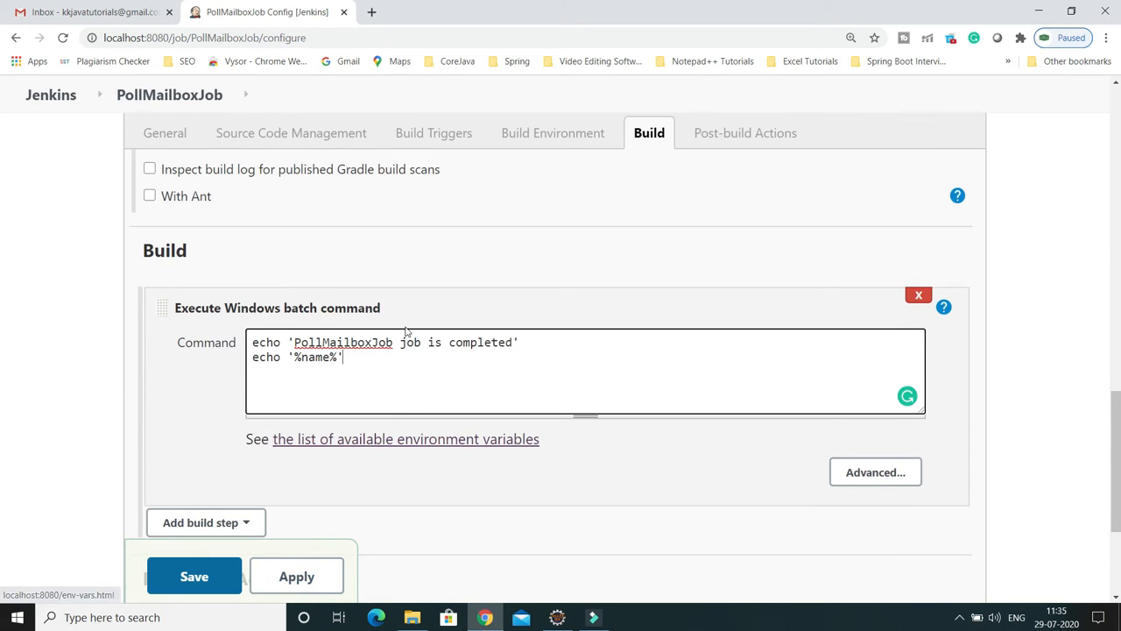
{"action": "scroll", "coordinate": [412, 366], "scroll_direction": "up", "scroll_amount": 6}
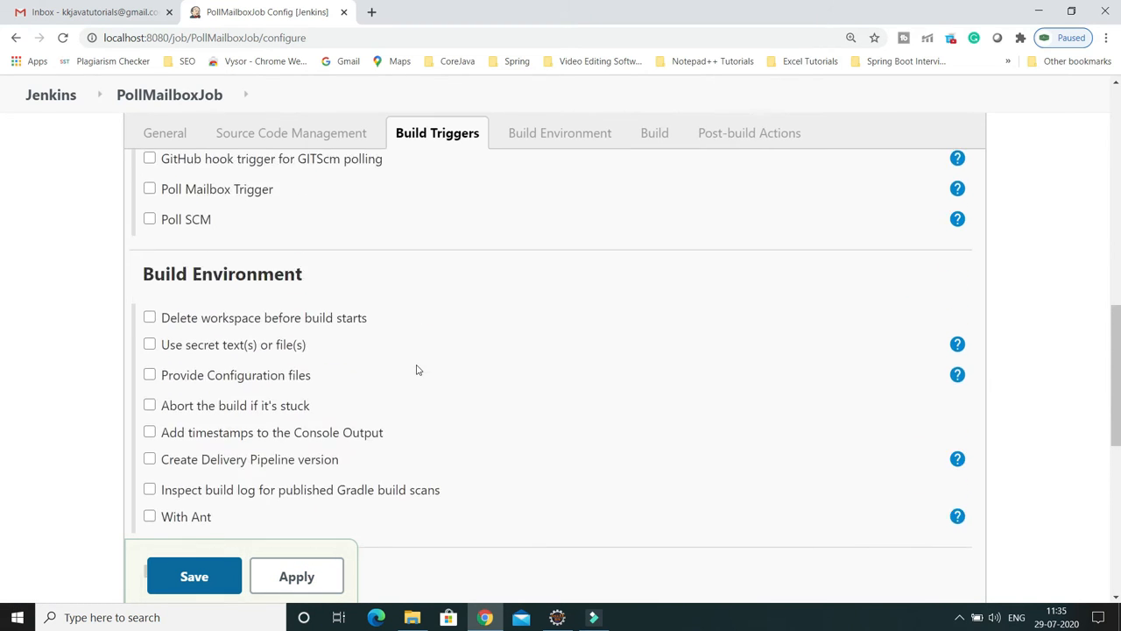
{"action": "scroll", "coordinate": [418, 370], "scroll_direction": "up", "scroll_amount": 1}
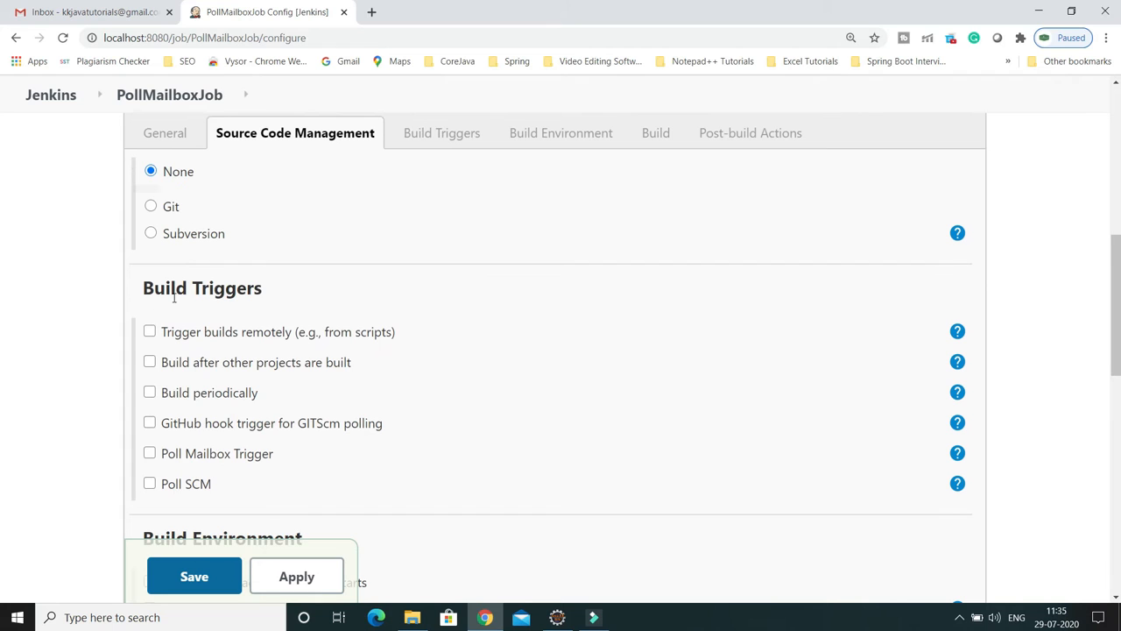
{"action": "scroll", "coordinate": [287, 305], "scroll_direction": "down", "scroll_amount": 1}
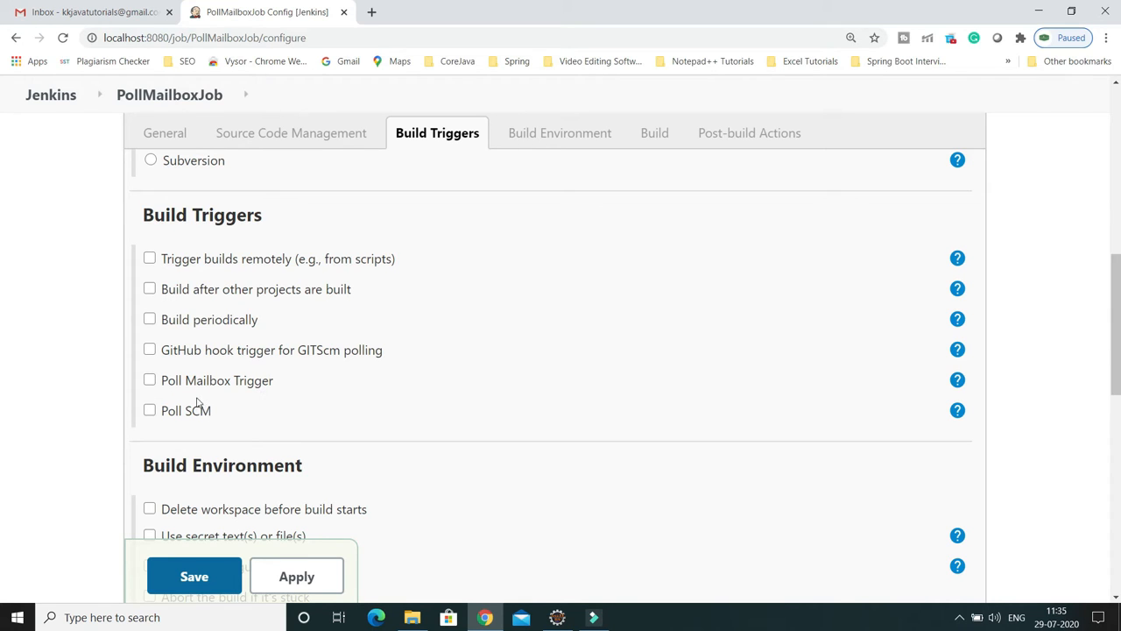
{"action": "left_click", "coordinate": [150, 381]}
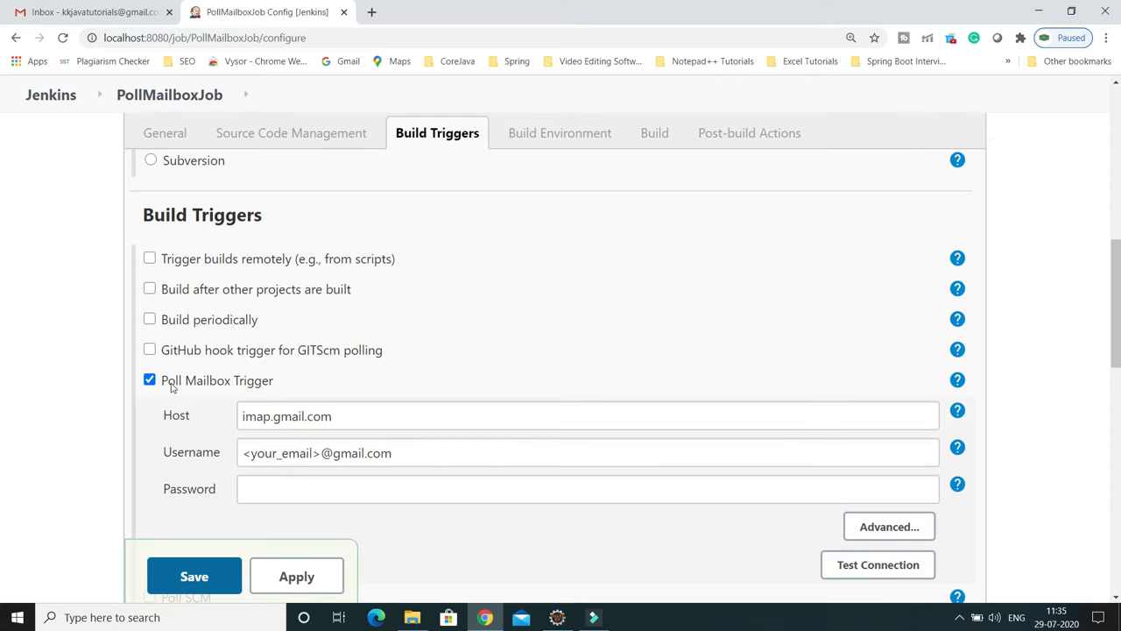
{"action": "scroll", "coordinate": [149, 358], "scroll_direction": "down", "scroll_amount": 1}
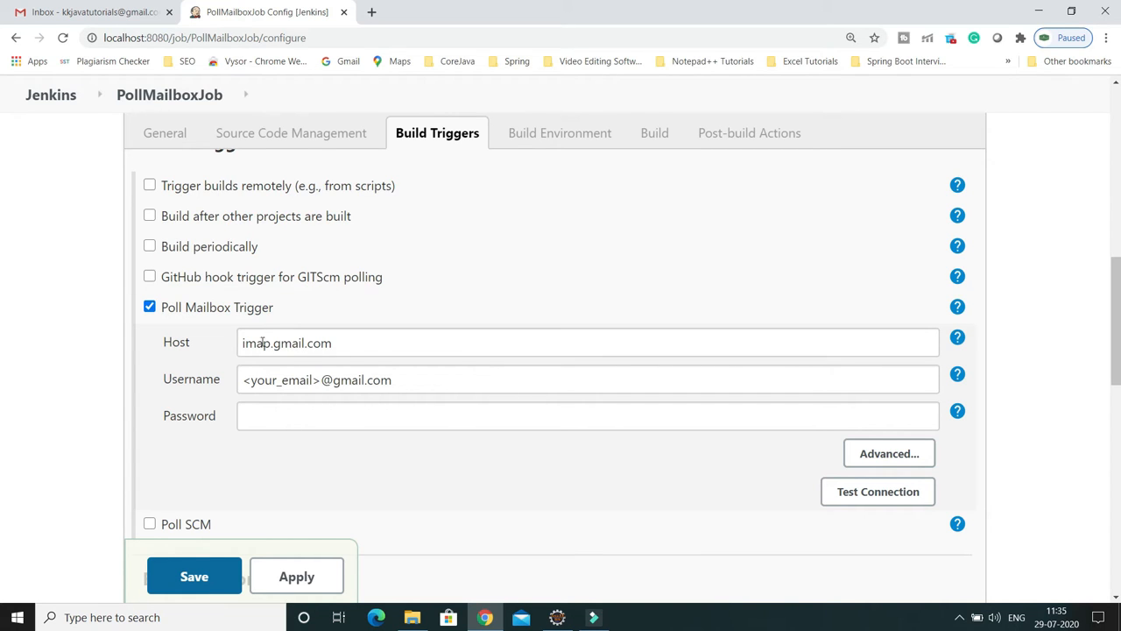
{"action": "left_click", "coordinate": [372, 13]}
Step: Search Google for 'poll mailbox trigger plugin' and open the jenkinsci GitHub repository result
{"action": "type", "text": "google"}
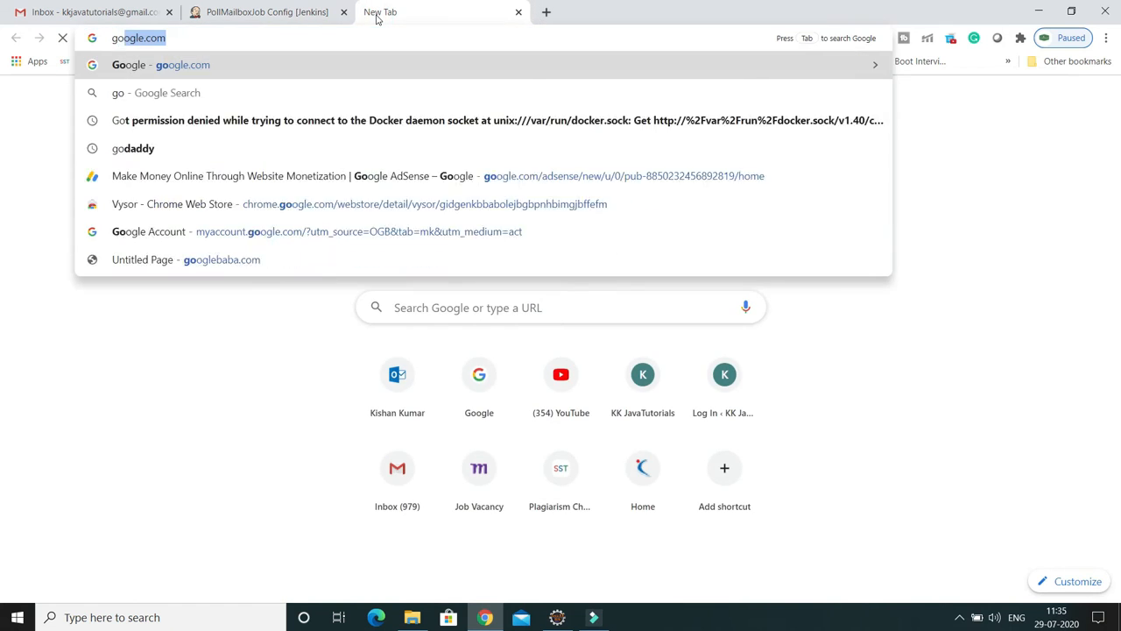
{"action": "key", "text": "Return"}
{"action": "type", "text": "POLL"}
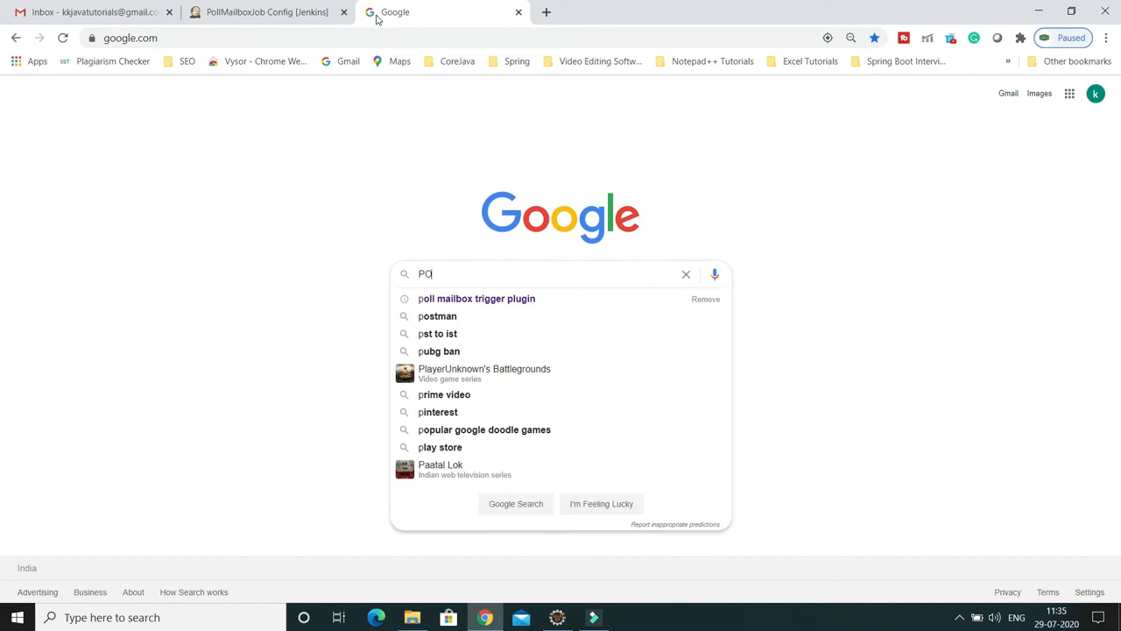
{"action": "left_click", "coordinate": [496, 300]}
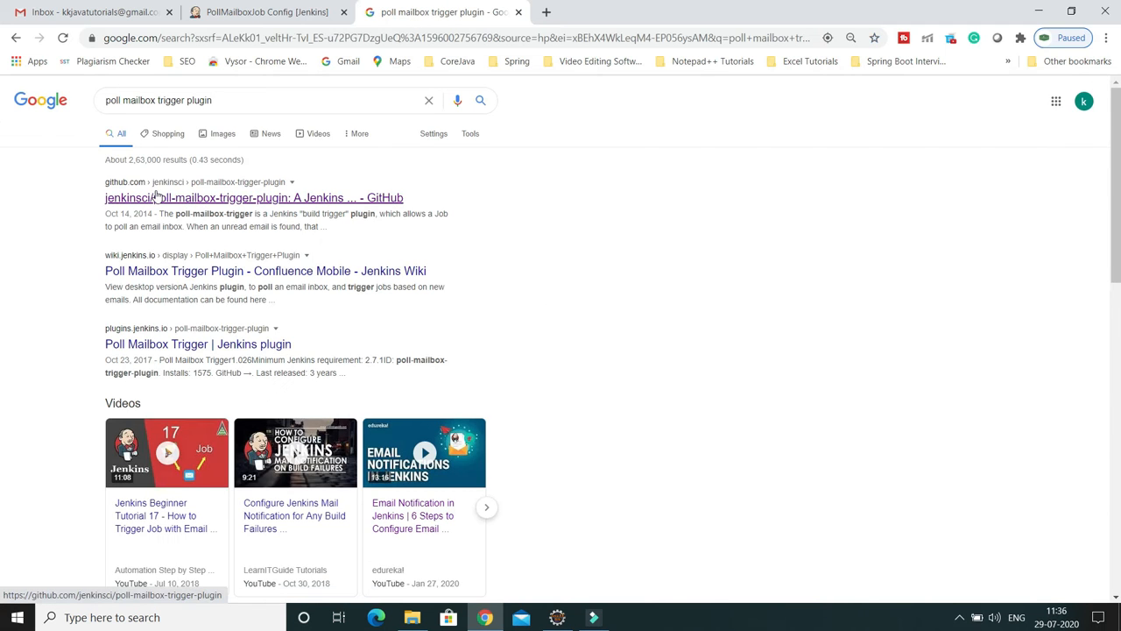
{"action": "mouse_move", "coordinate": [89, 176]}
{"action": "left_mouse_down"}
{"action": "mouse_move", "coordinate": [379, 241]}
{"action": "mouse_move", "coordinate": [488, 243]}
{"action": "left_mouse_up"}
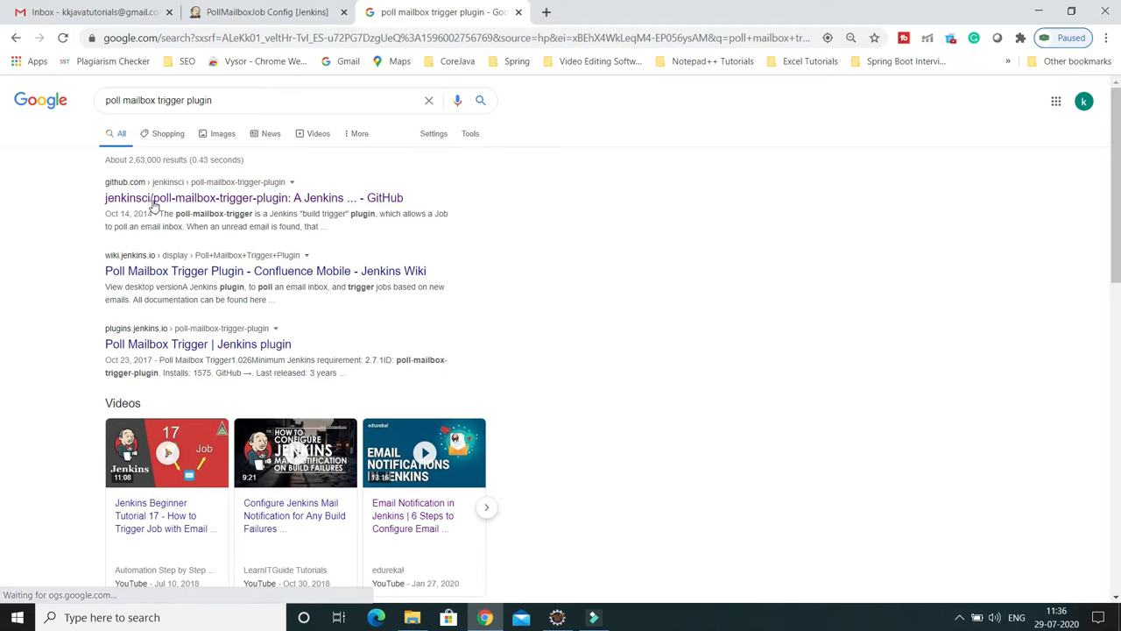
{"action": "left_click", "coordinate": [155, 197], "text": "ctrl"}
Step: Jump to the GMAIL (IMAPS) section of the poll-mailbox-trigger-plugin README
{"action": "left_click", "coordinate": [601, 12]}
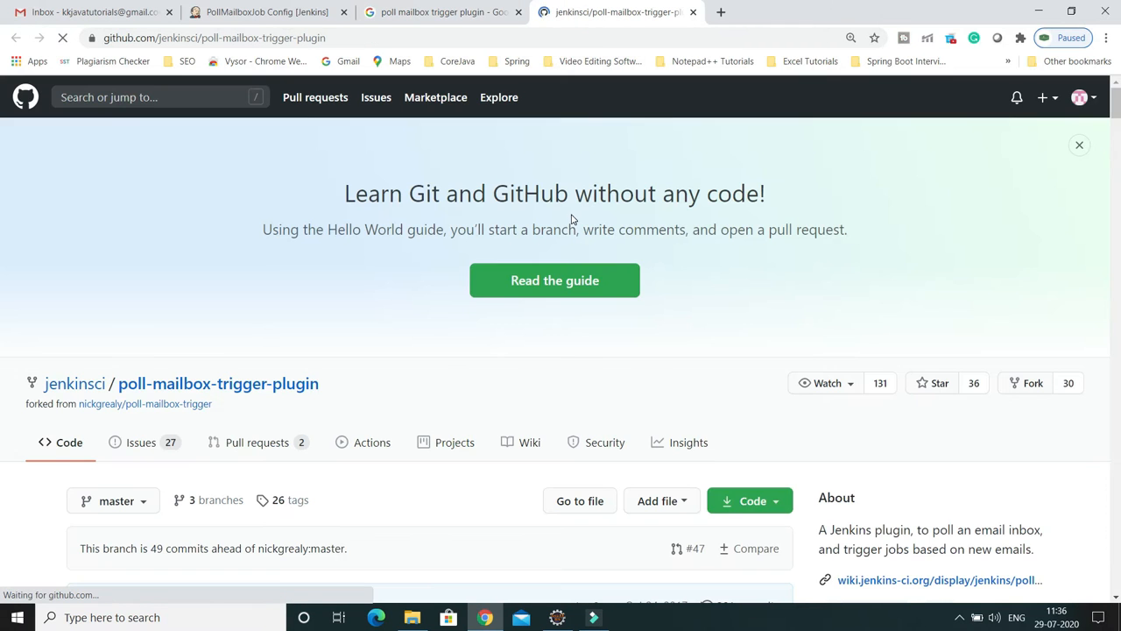
{"action": "scroll", "coordinate": [576, 290], "scroll_direction": "down", "scroll_amount": 1}
{"action": "scroll", "coordinate": [576, 290], "scroll_direction": "down", "scroll_amount": 10}
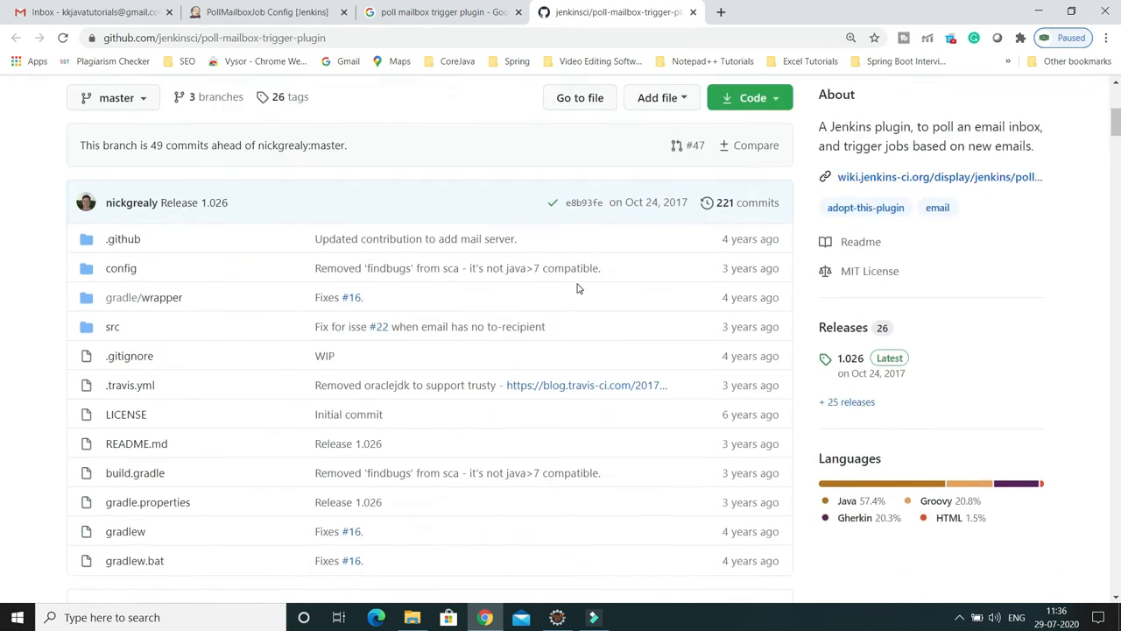
{"action": "scroll", "coordinate": [577, 288], "scroll_direction": "down", "scroll_amount": 3}
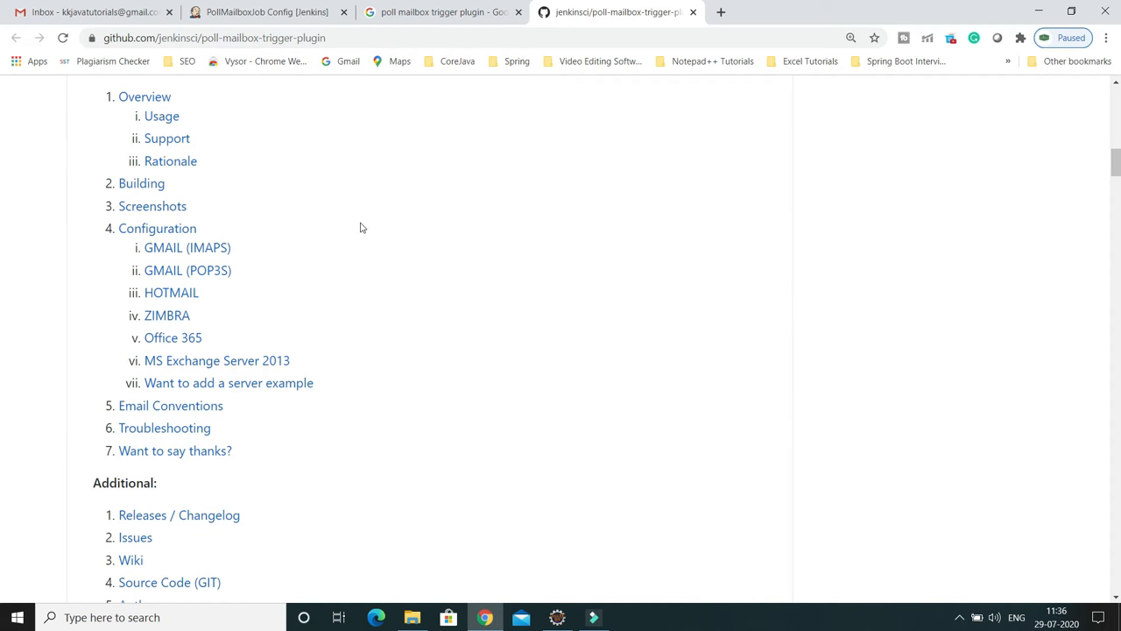
{"action": "scroll", "coordinate": [421, 272], "scroll_direction": "down", "scroll_amount": 1}
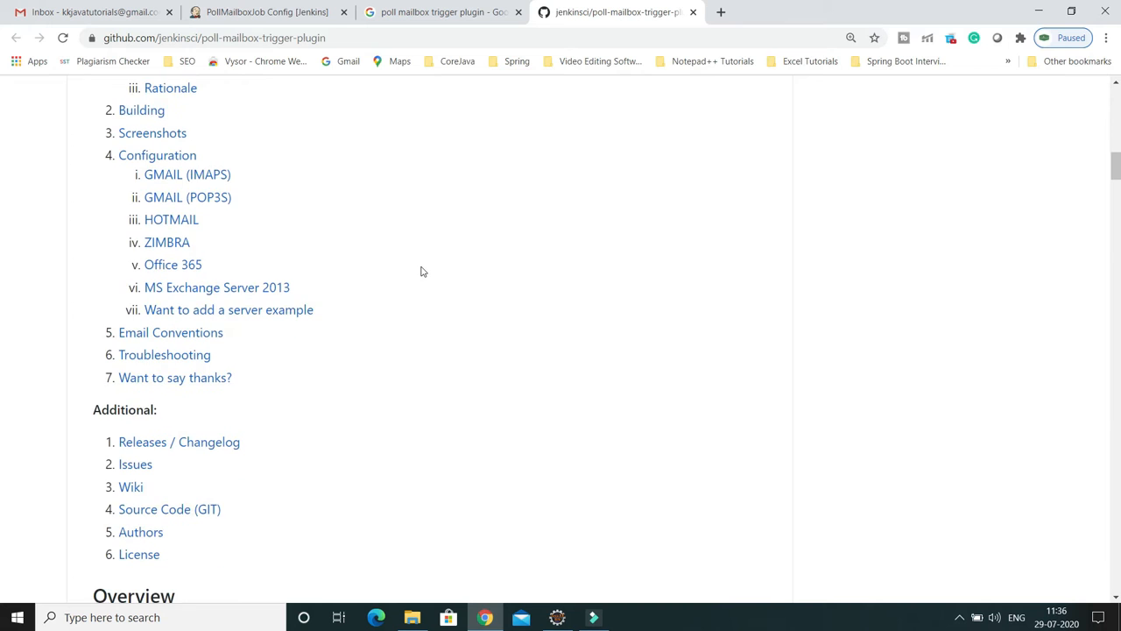
{"action": "scroll", "coordinate": [421, 271], "scroll_direction": "up", "scroll_amount": 2}
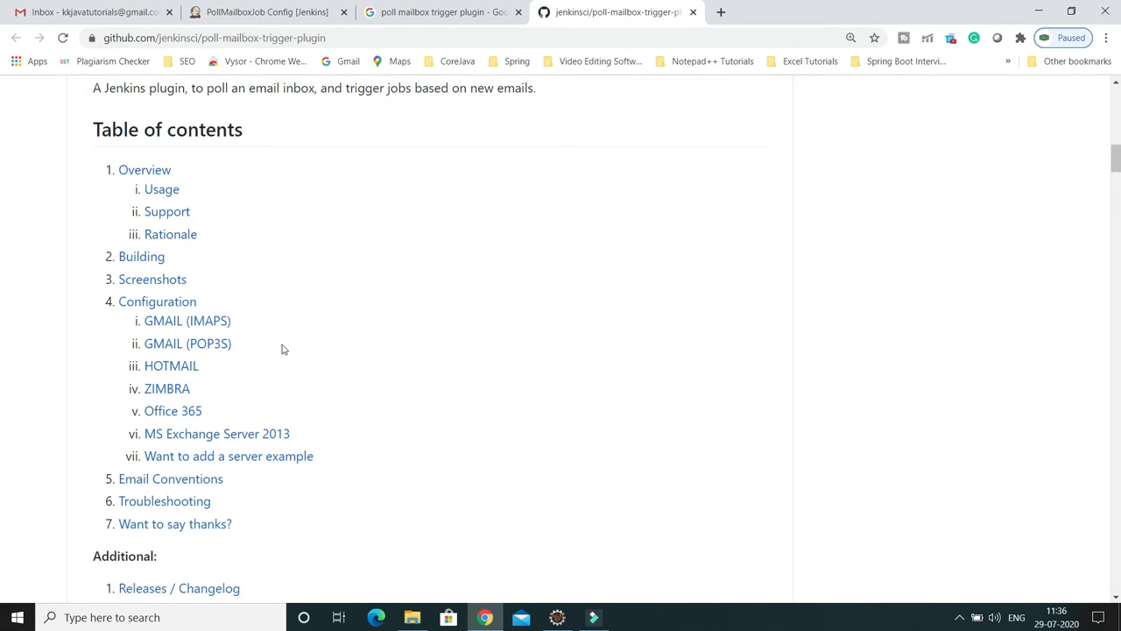
{"action": "left_click", "coordinate": [169, 326]}
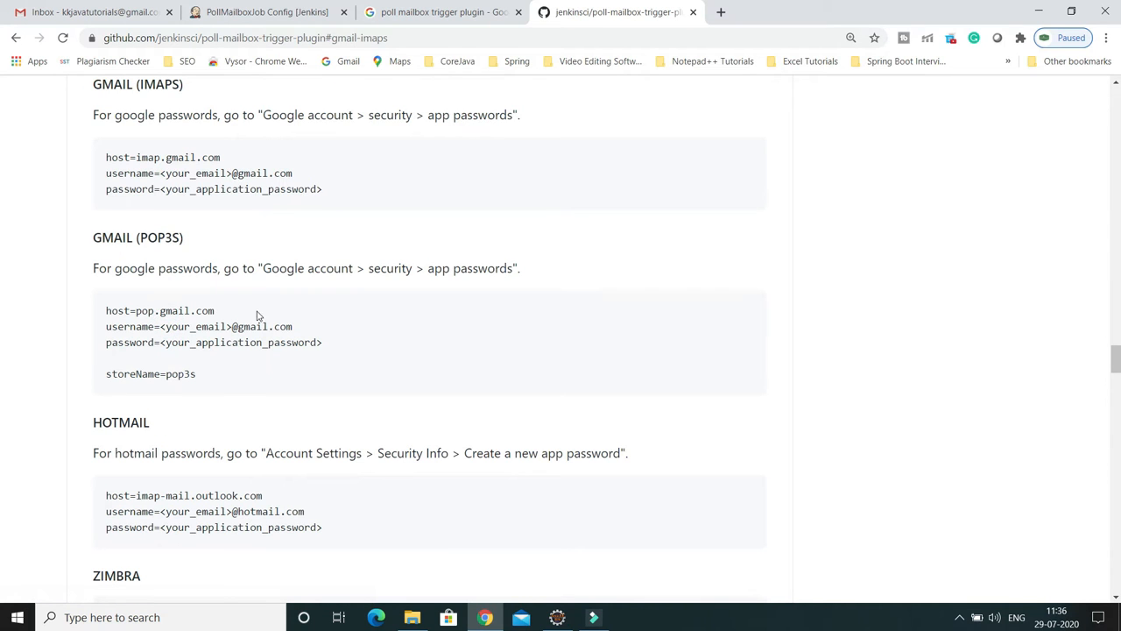
Step: Highlight the example's settings block, Gmail username and application password lines
{"action": "left_click_drag", "start_coordinate": [107, 157], "coordinate": [228, 163]}
{"action": "left_click", "coordinate": [164, 188]}
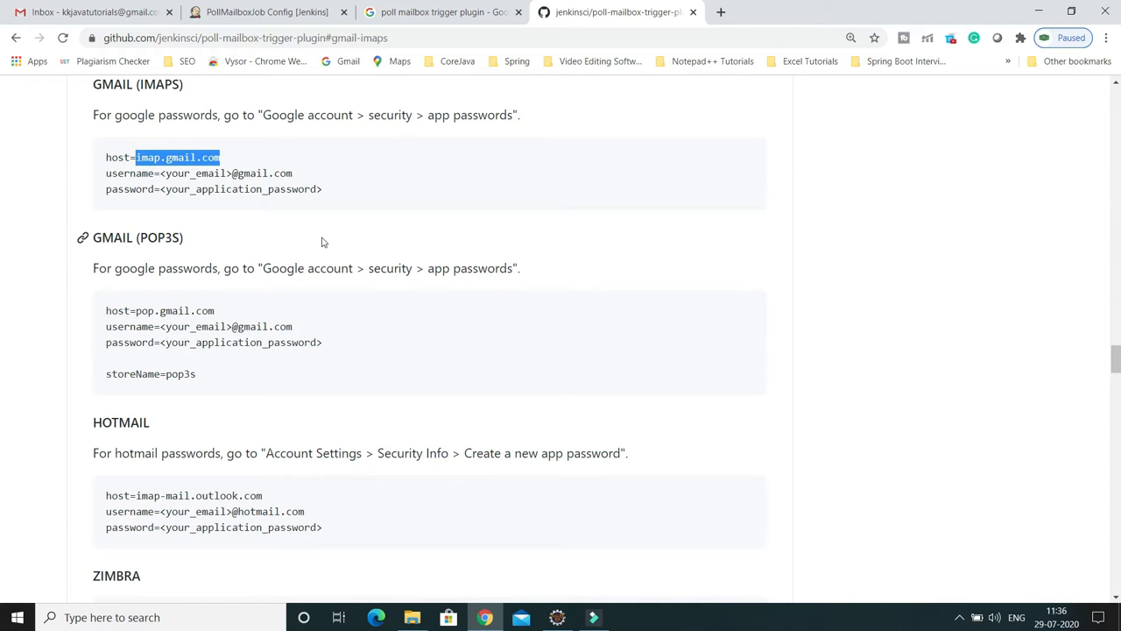
{"action": "left_click_drag", "start_coordinate": [160, 173], "coordinate": [289, 175]}
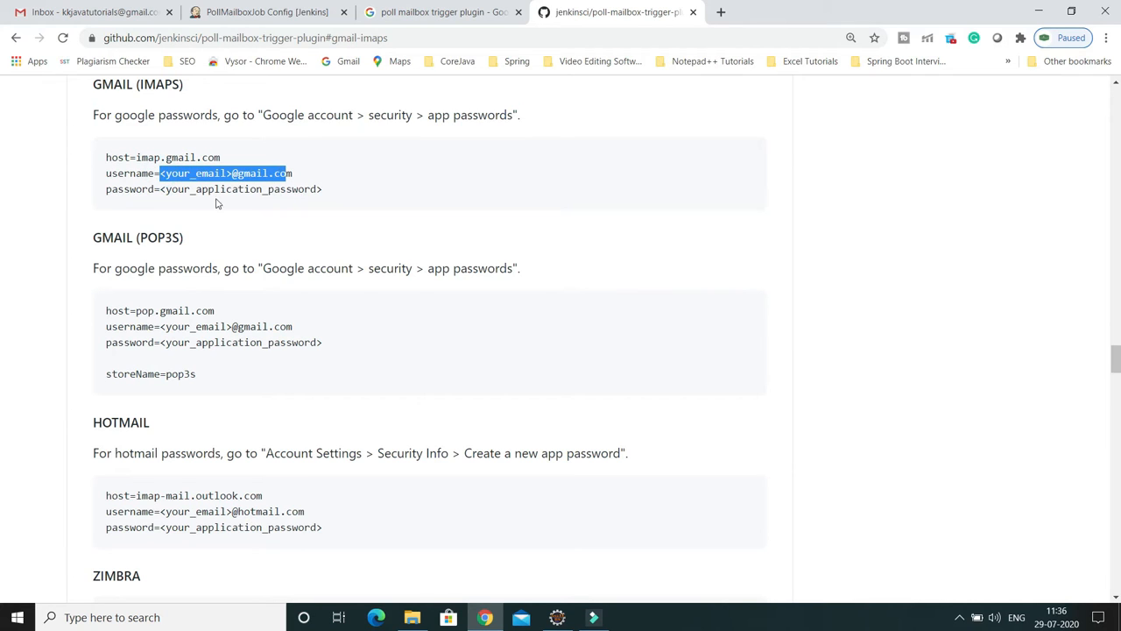
{"action": "left_click_drag", "start_coordinate": [166, 189], "coordinate": [323, 191]}
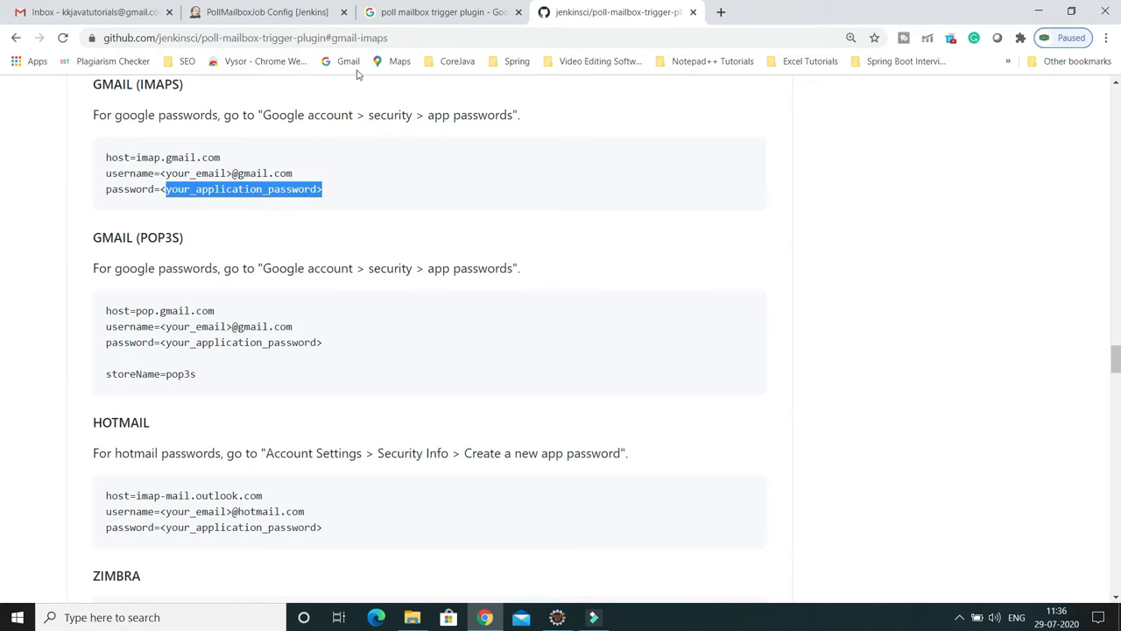
Step: Replace the trigger's placeholder Username with the Gmail account name
{"action": "left_click", "coordinate": [268, 17]}
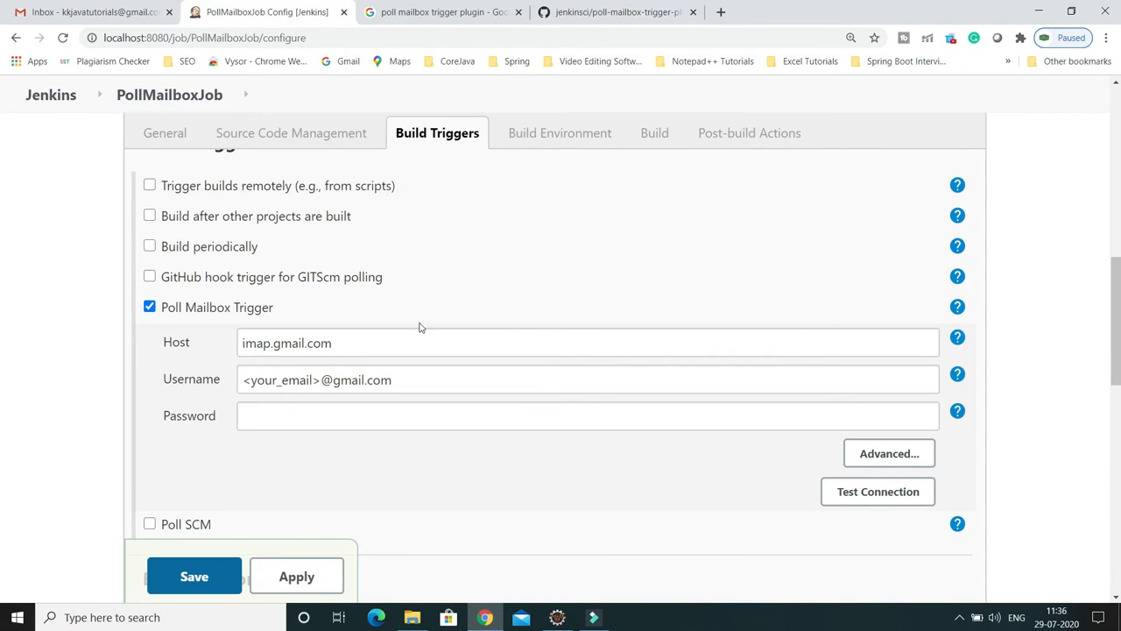
{"action": "left_click_drag", "start_coordinate": [340, 343], "coordinate": [243, 342]}
{"action": "left_click", "coordinate": [320, 379]}
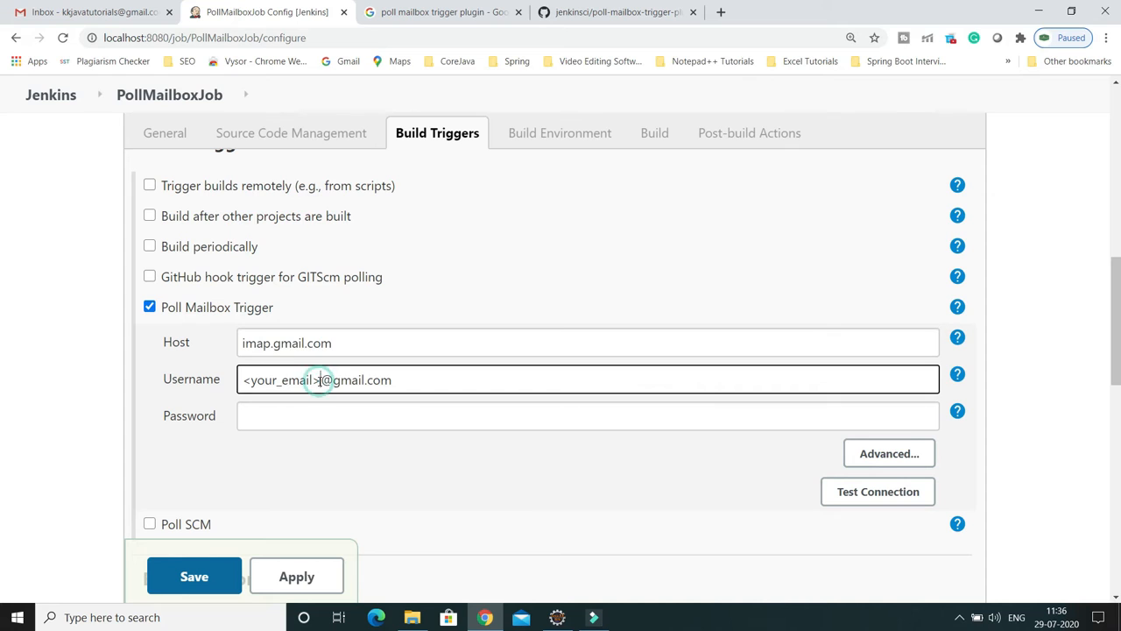
{"action": "key", "text": "BackSpace"}
{"action": "key", "text": "BackSpace"}
{"action": "key", "text": "BackSpace"}
{"action": "key", "text": "BackSpace"}
{"action": "key", "text": "BackSpace"}
{"action": "key", "text": "BackSpace"}
{"action": "key", "text": "BackSpace"}
{"action": "key", "text": "BackSpace"}
{"action": "key", "text": "BackSpace"}
{"action": "key", "text": "BackSpace"}
{"action": "key", "text": "BackSpace"}
{"action": "key", "text": "BackSpace"}
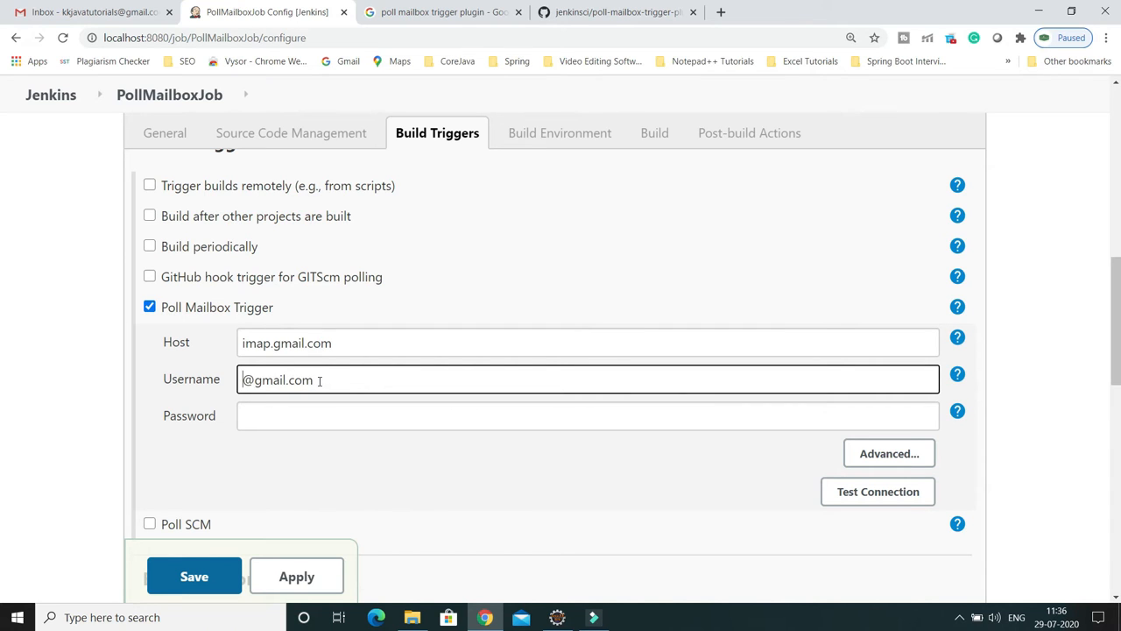
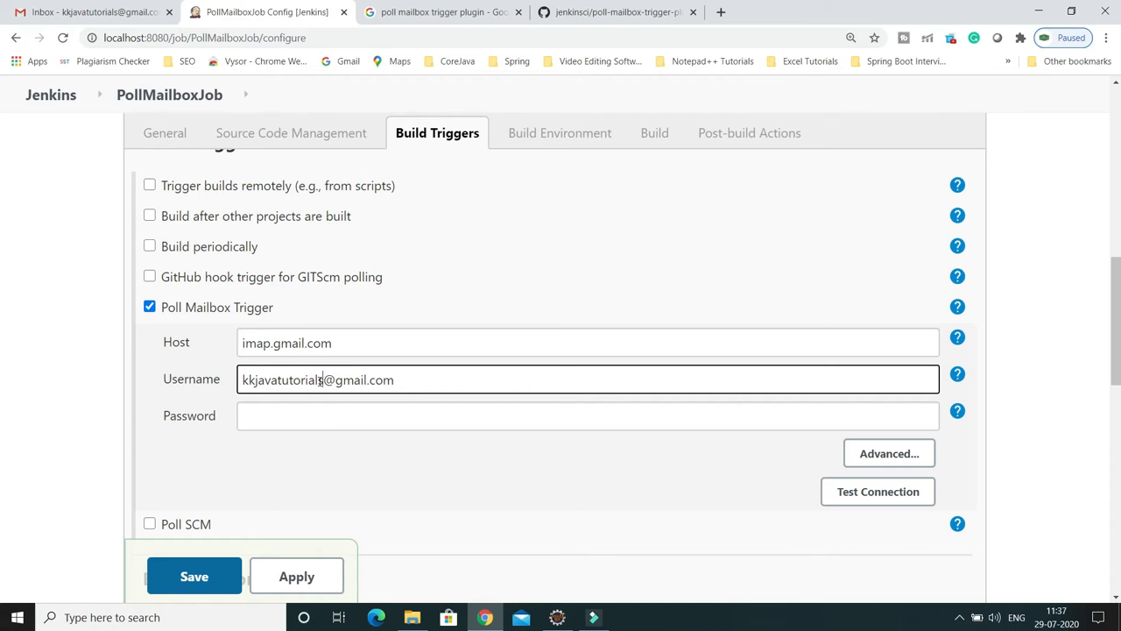
Step: Copy the Gmail account's e-mail address from the Google account panel
{"action": "left_click", "coordinate": [79, 12]}
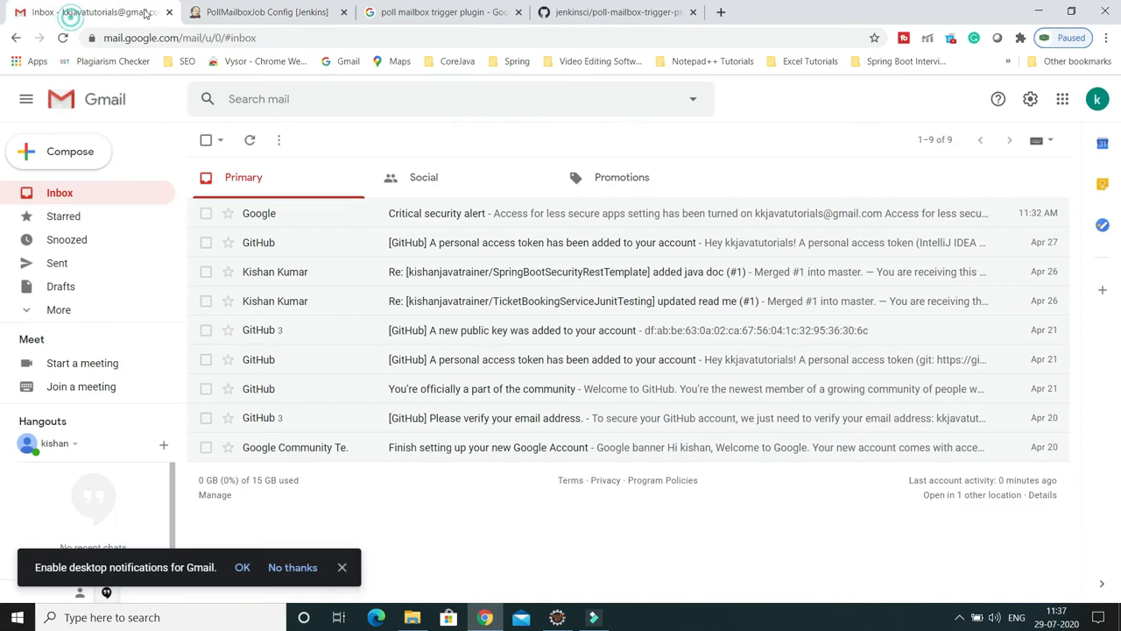
{"action": "left_click", "coordinate": [1098, 99]}
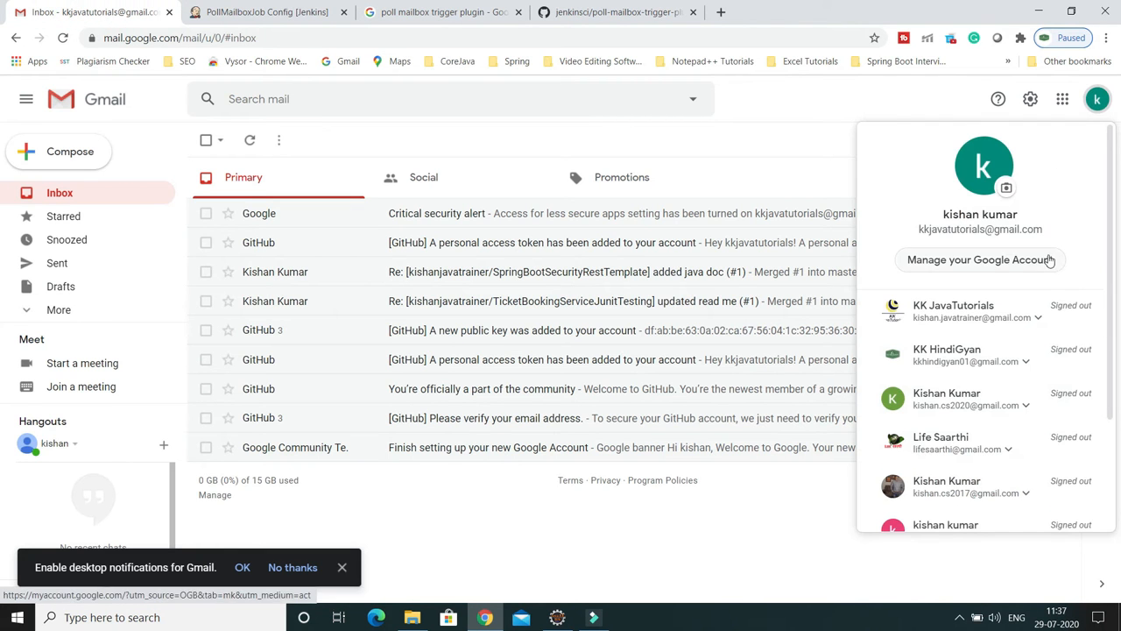
{"action": "left_click_drag", "start_coordinate": [1048, 232], "coordinate": [915, 231]}
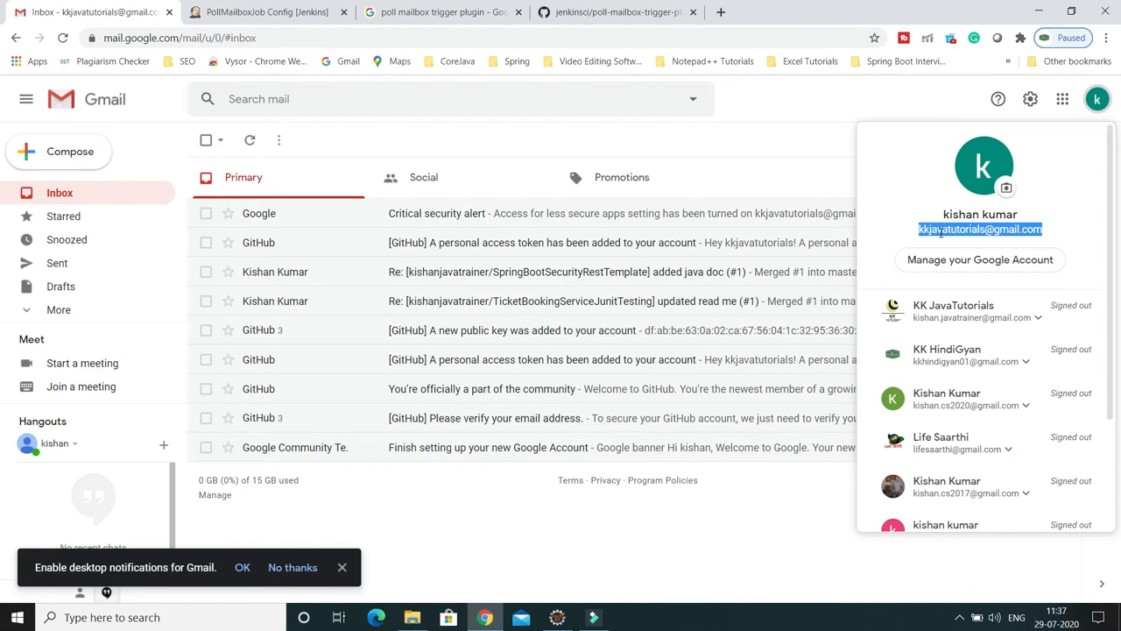
{"action": "right_click", "coordinate": [943, 241]}
{"action": "left_click", "coordinate": [897, 248]}
Step: Paste the Gmail address as username, enter the app password, and expand the trigger's advanced settings
{"action": "left_click", "coordinate": [298, 12]}
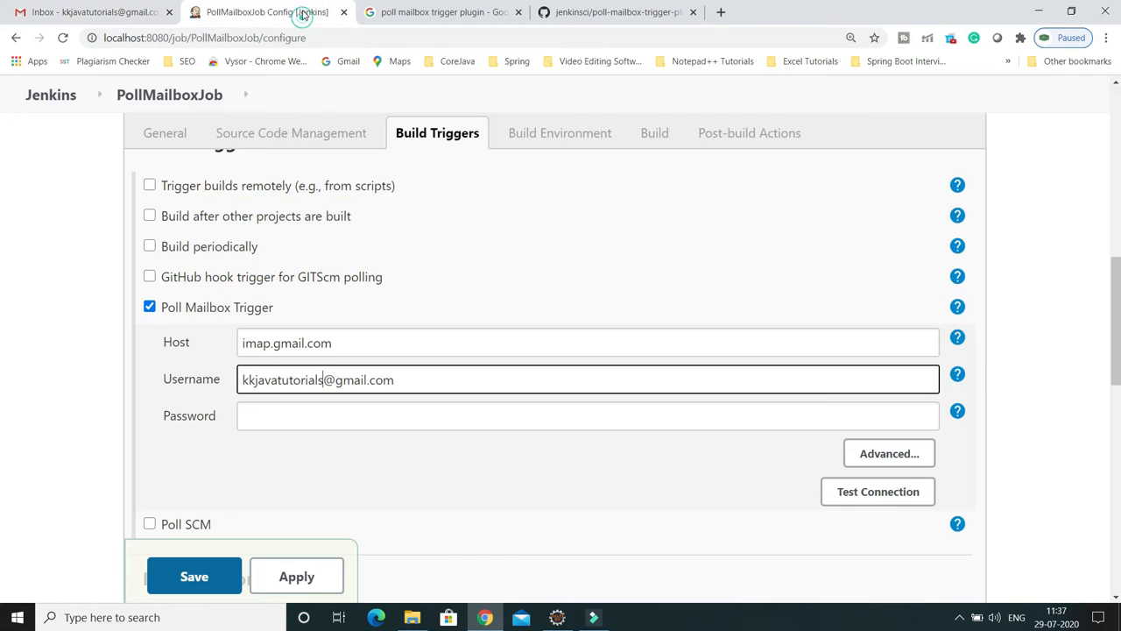
{"action": "key", "text": "ctrl+a"}
{"action": "key", "text": "ctrl+v"}
{"action": "left_click", "coordinate": [281, 418]}
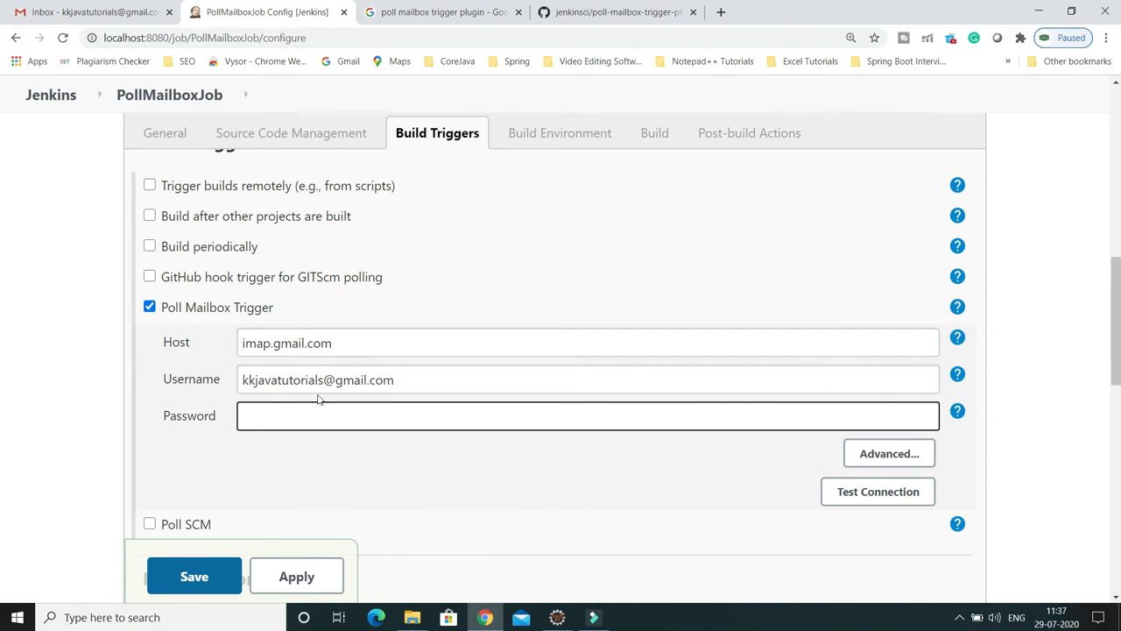
{"action": "type", "text": "*************"}
{"action": "scroll", "coordinate": [518, 491], "scroll_direction": "down", "scroll_amount": 2}
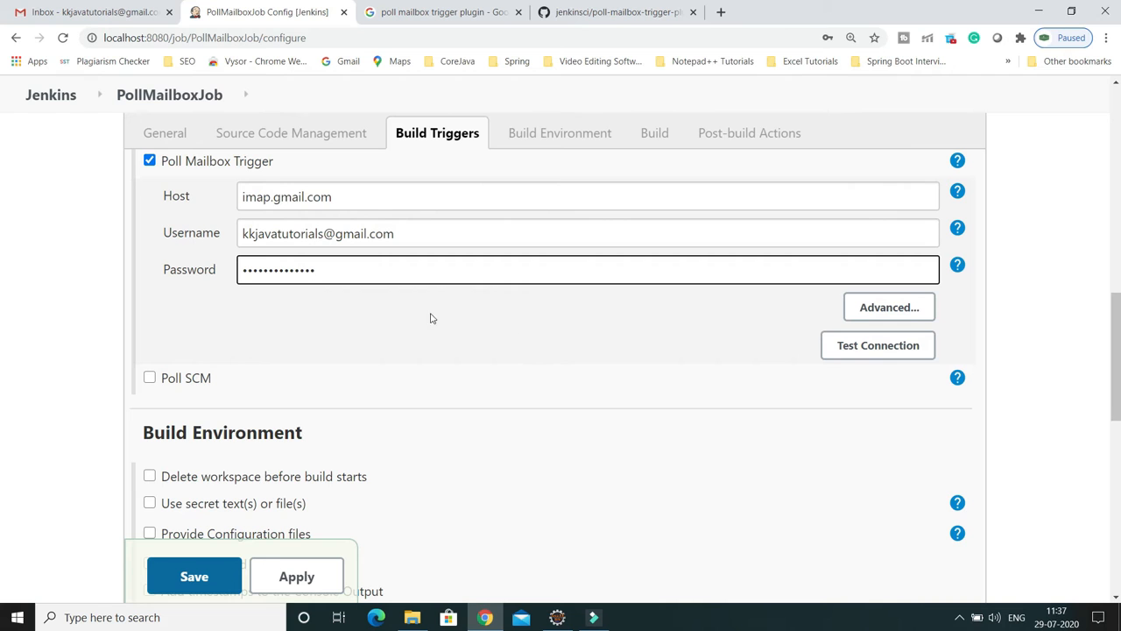
{"action": "left_click", "coordinate": [886, 312]}
Step: Change the Poll Mailbox Trigger schedule from H/5 * * * * to H/2 * * * *
{"action": "scroll", "coordinate": [715, 358], "scroll_direction": "down", "scroll_amount": 1}
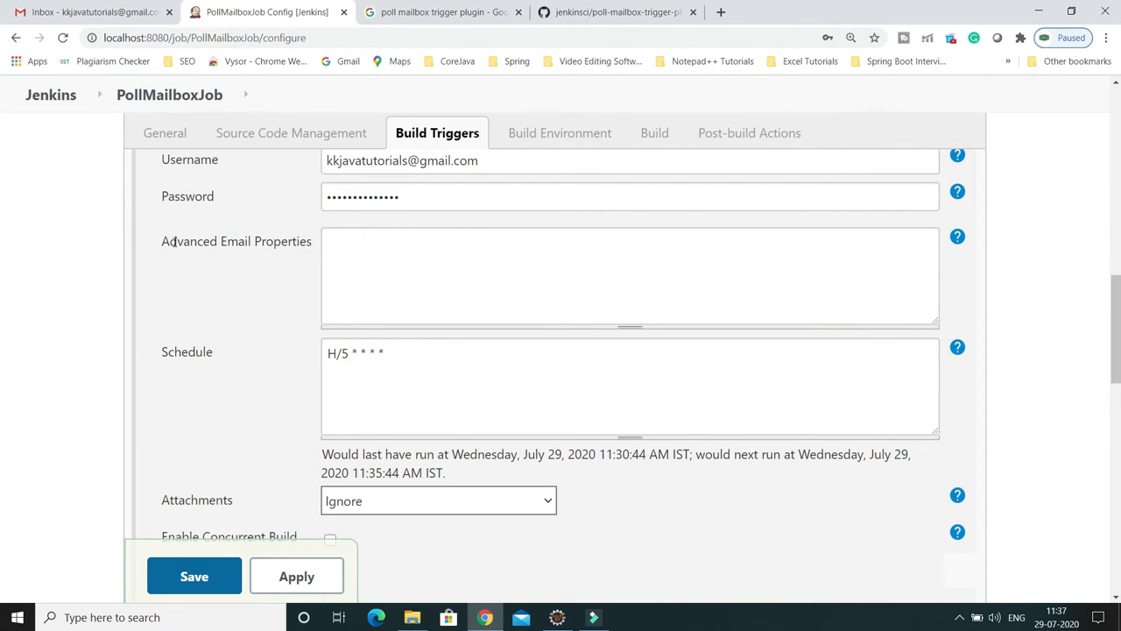
{"action": "left_click_drag", "start_coordinate": [167, 242], "coordinate": [282, 244]}
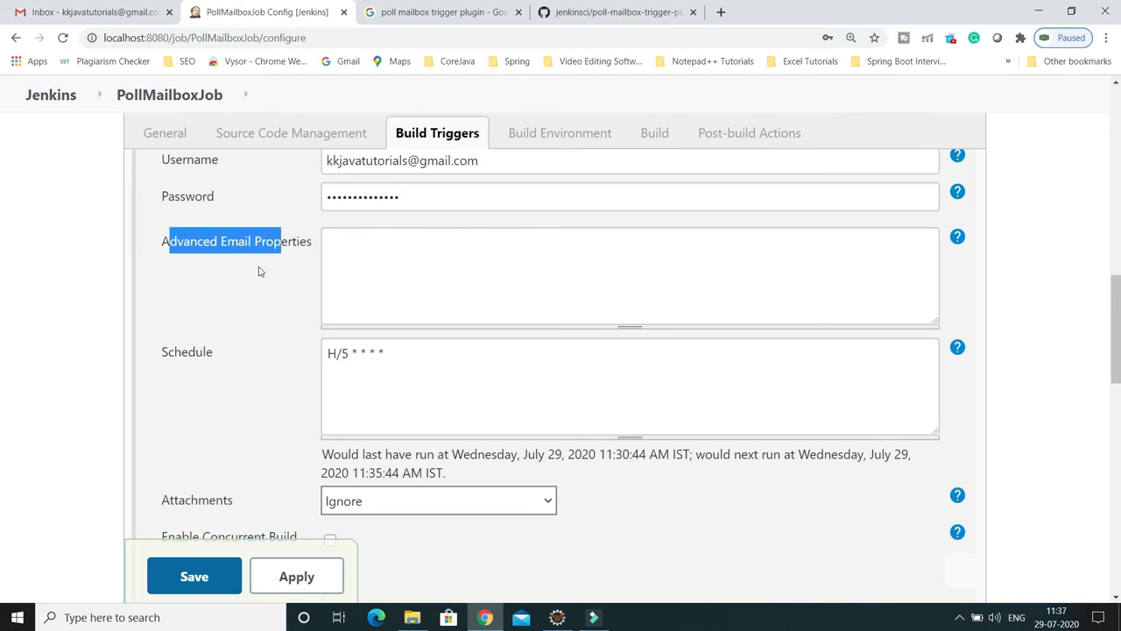
{"action": "left_click", "coordinate": [351, 257]}
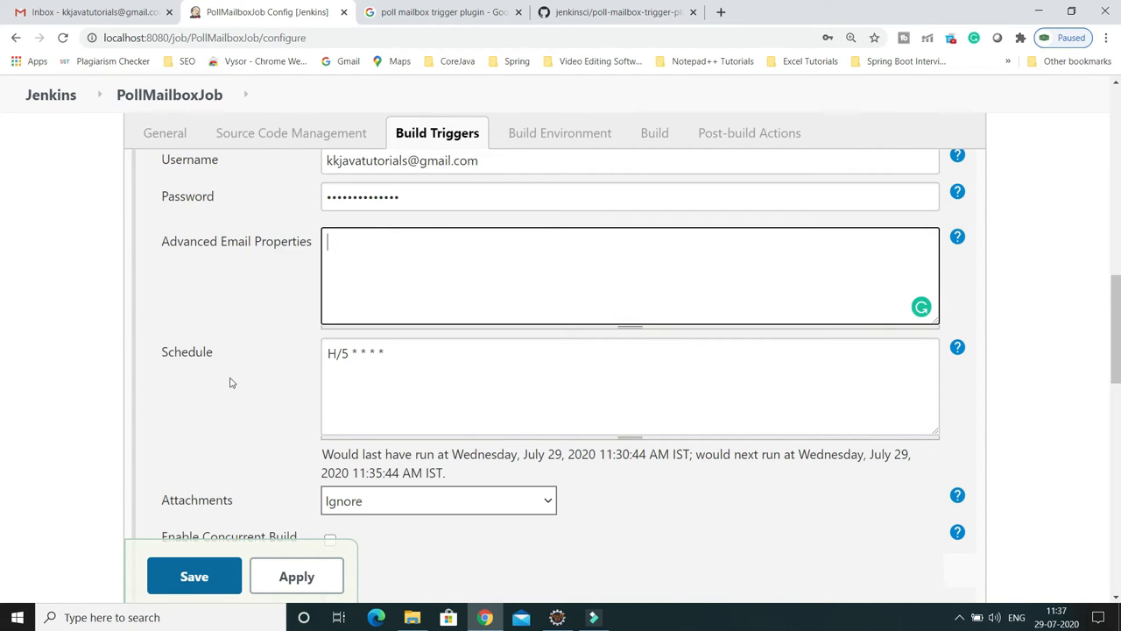
{"action": "left_click_drag", "start_coordinate": [163, 352], "coordinate": [295, 373]}
{"action": "left_click", "coordinate": [347, 358]}
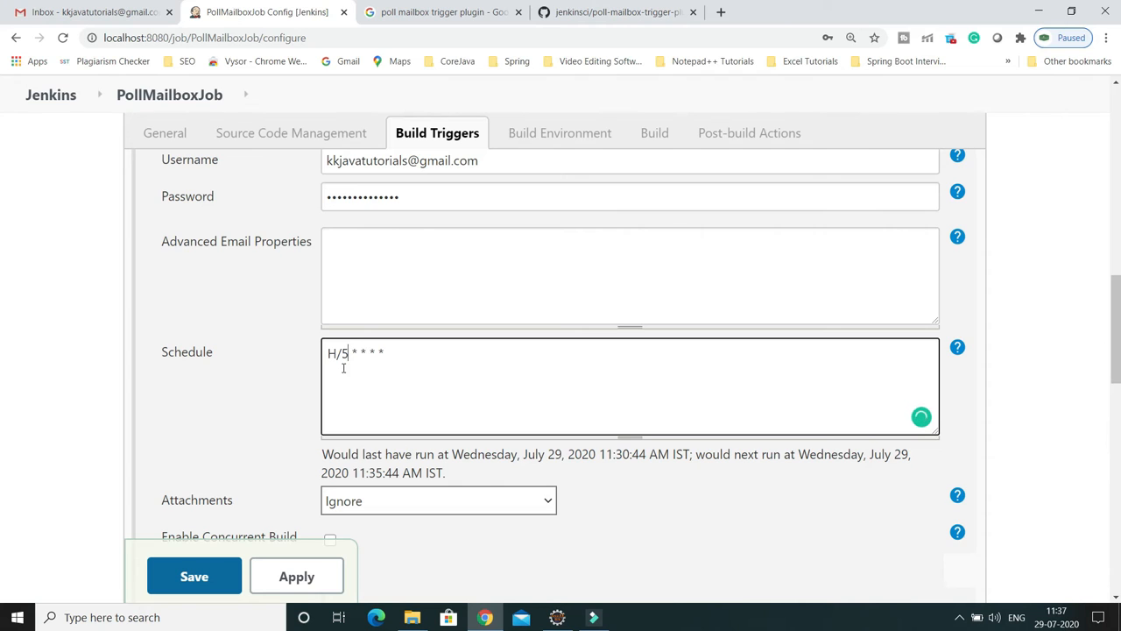
{"action": "left_click_drag", "start_coordinate": [391, 356], "coordinate": [327, 355]}
{"action": "left_click", "coordinate": [345, 362]}
{"action": "triple_click", "coordinate": [403, 349]}
{"action": "left_click", "coordinate": [347, 353]}
{"action": "type", "text": "2"}
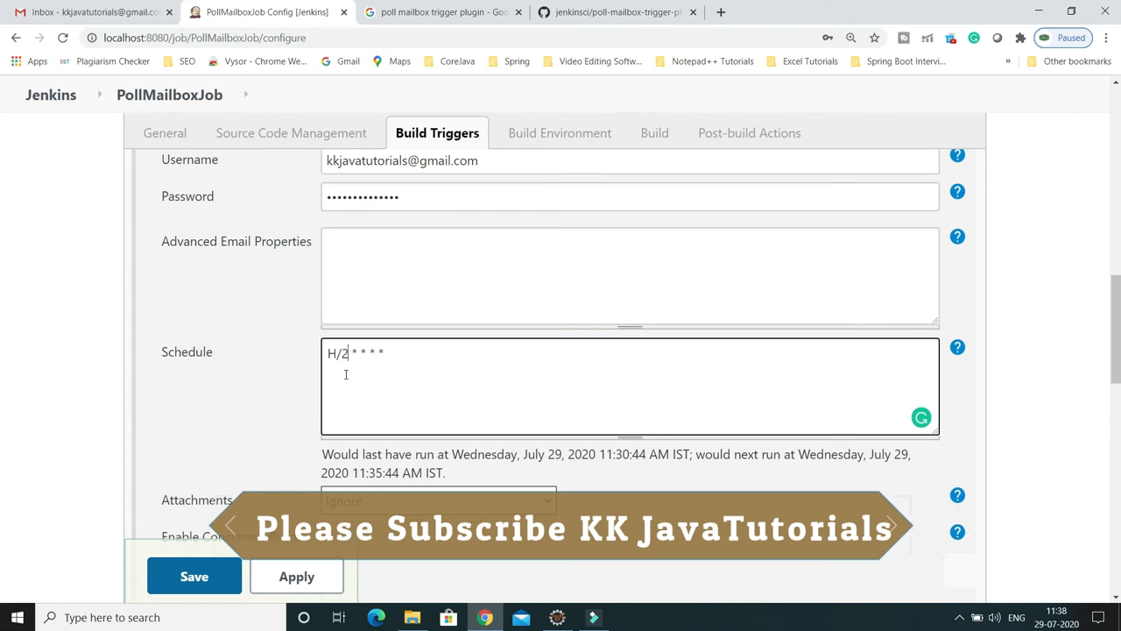
Step: Apply the schedule change and check that the next run time updates to 11:38:10
{"action": "left_click", "coordinate": [295, 431]}
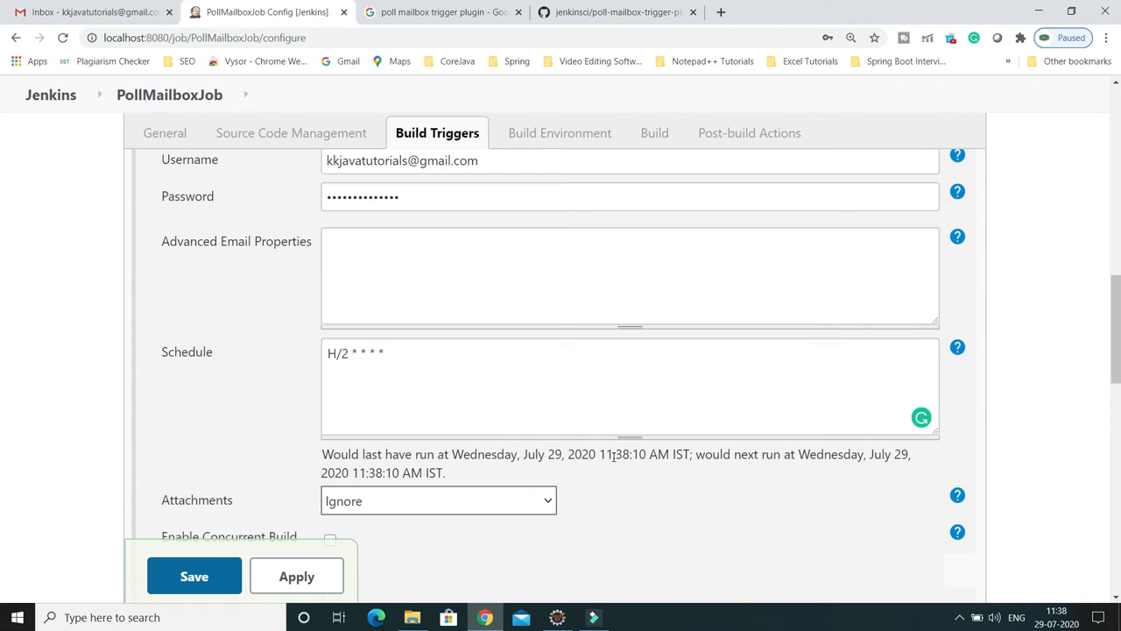
{"action": "left_click_drag", "start_coordinate": [603, 454], "coordinate": [640, 470]}
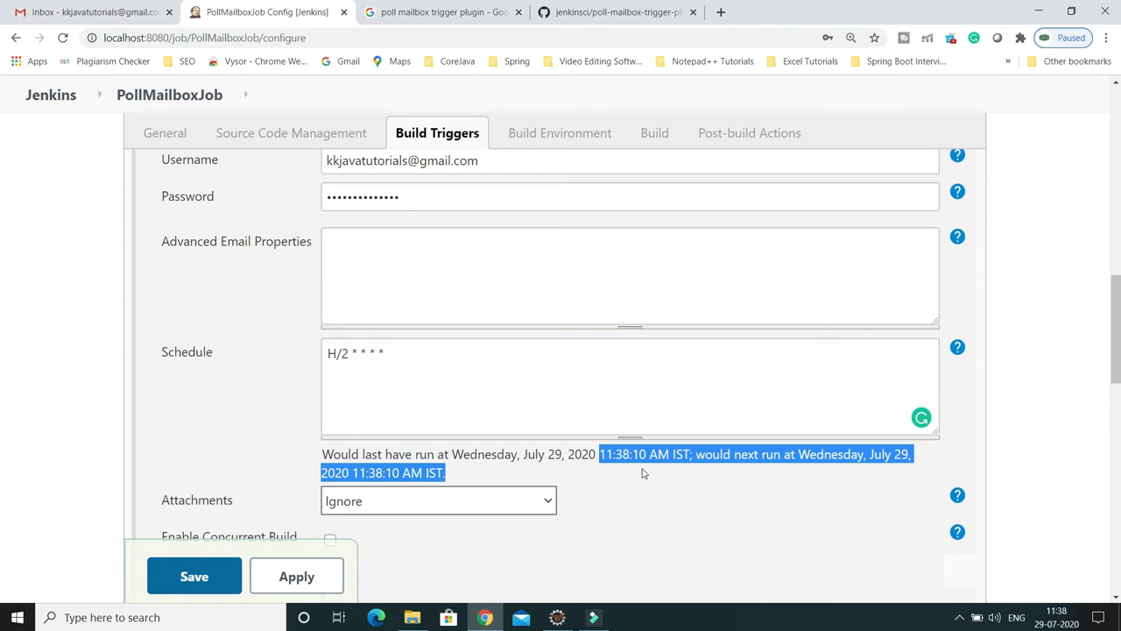
{"action": "left_click", "coordinate": [645, 486]}
{"action": "left_click", "coordinate": [531, 390]}
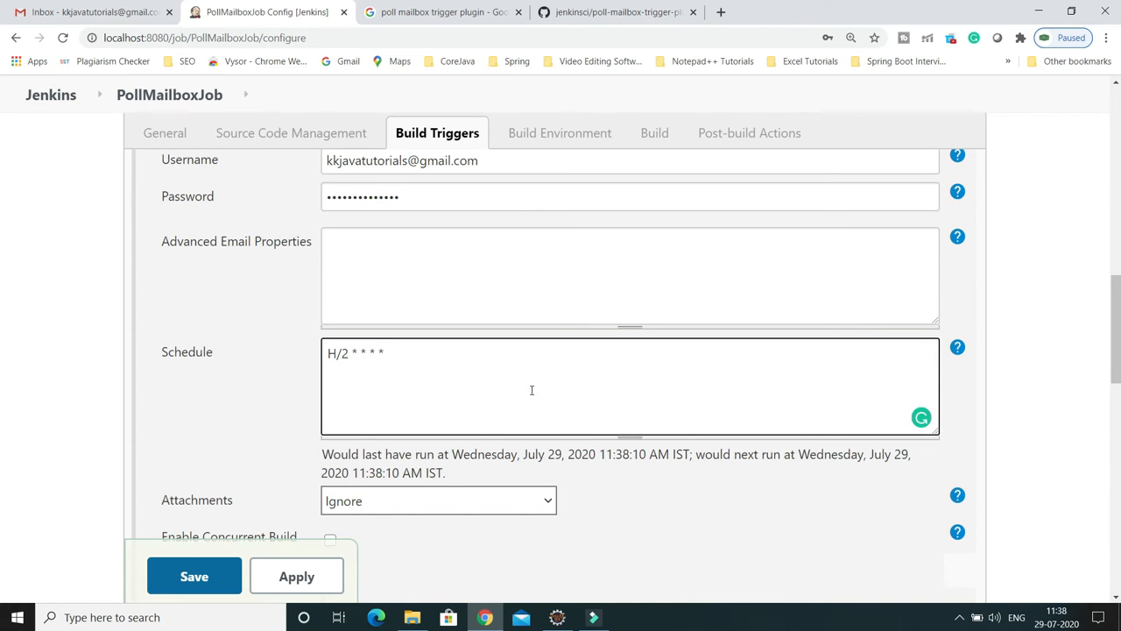
{"action": "scroll", "coordinate": [531, 390], "scroll_direction": "up", "scroll_amount": 1}
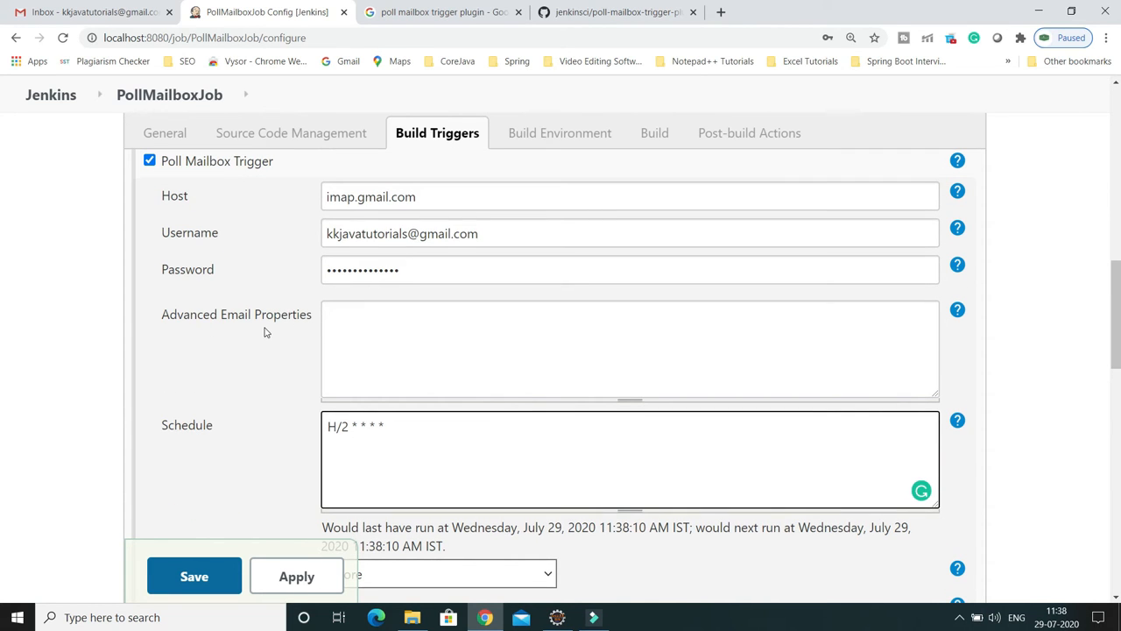
Step: Show the Advanced Email Properties help and review its default key=value properties like subjectContains=jenkins
{"action": "left_click", "coordinate": [360, 325]}
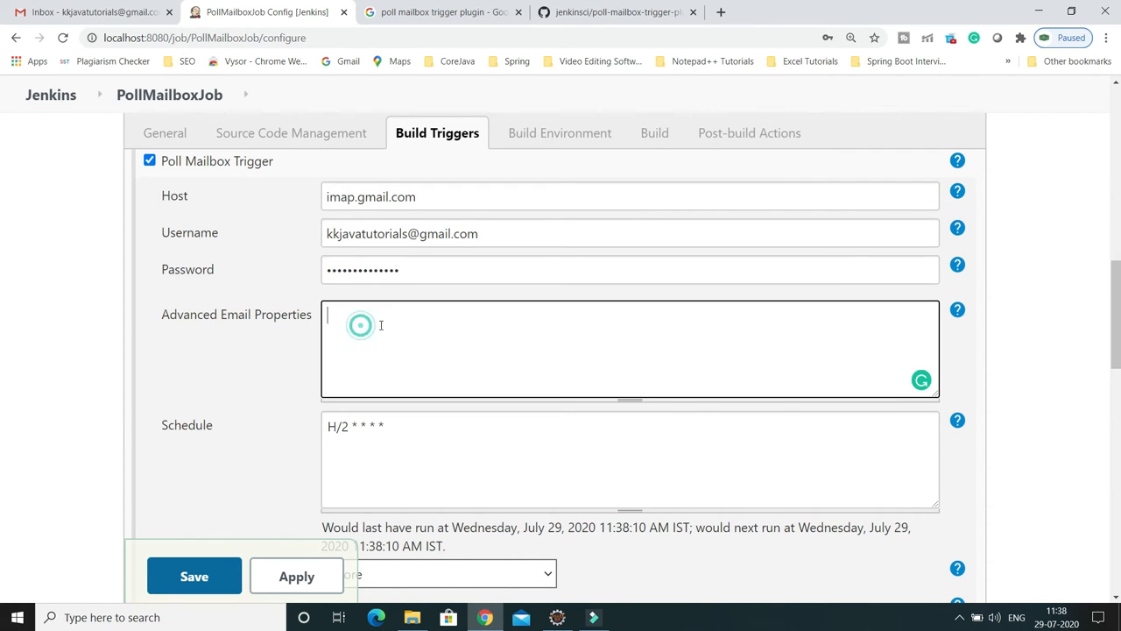
{"action": "left_click", "coordinate": [958, 312]}
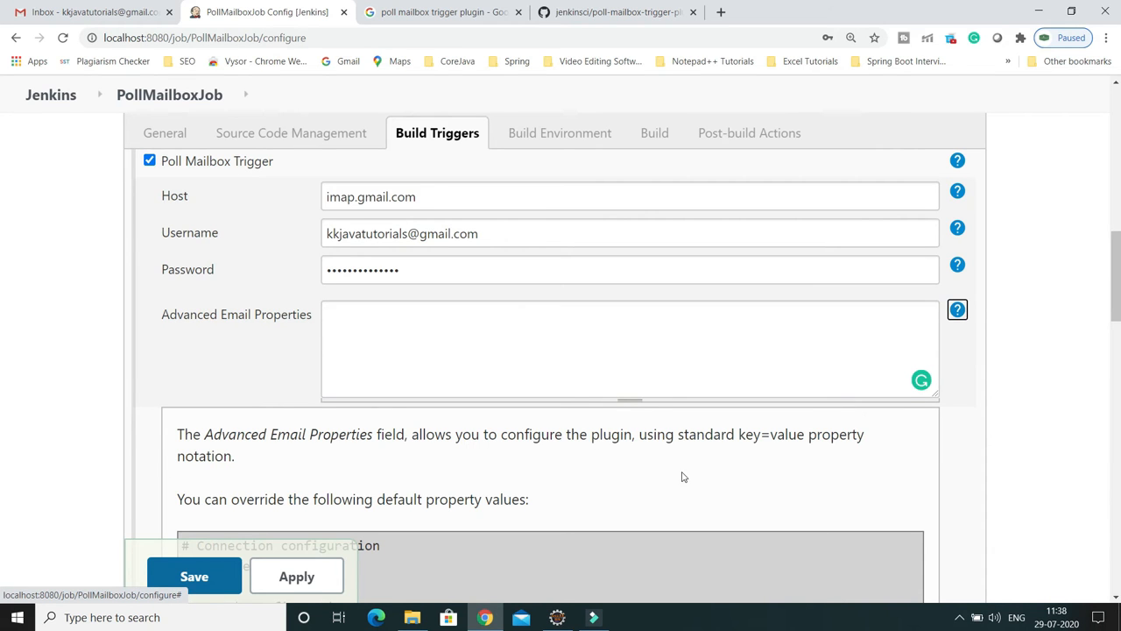
{"action": "scroll", "coordinate": [683, 477], "scroll_direction": "down", "scroll_amount": 2}
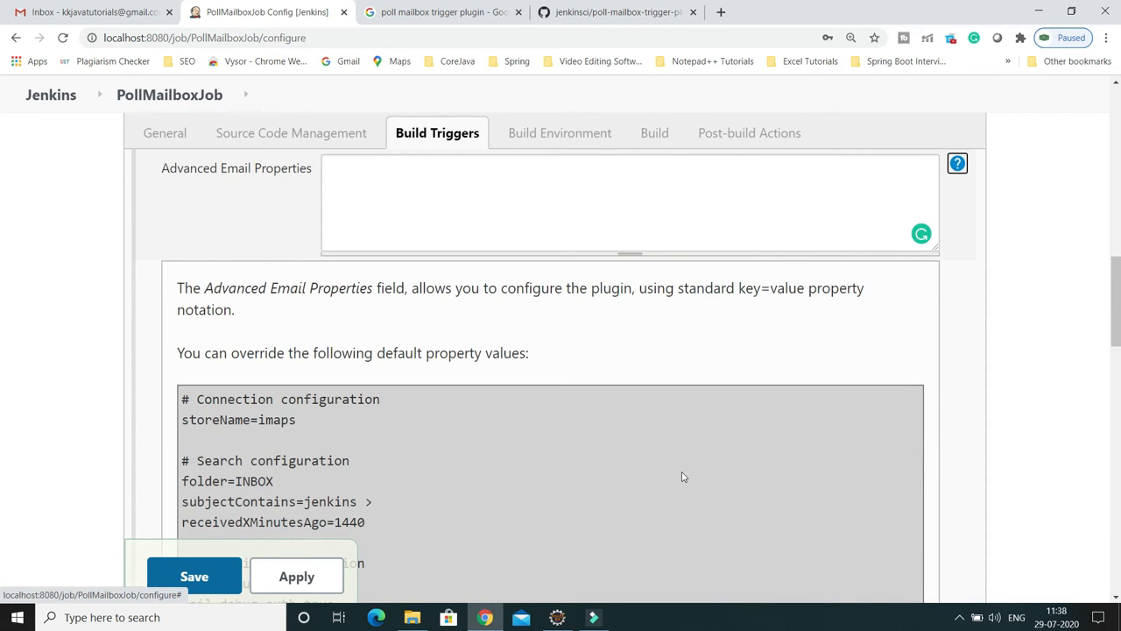
{"action": "scroll", "coordinate": [683, 477], "scroll_direction": "down", "scroll_amount": 1}
{"action": "scroll", "coordinate": [553, 456], "scroll_direction": "up", "scroll_amount": 1}
{"action": "double_click", "coordinate": [749, 290]}
{"action": "left_click_drag", "start_coordinate": [769, 291], "coordinate": [793, 292]}
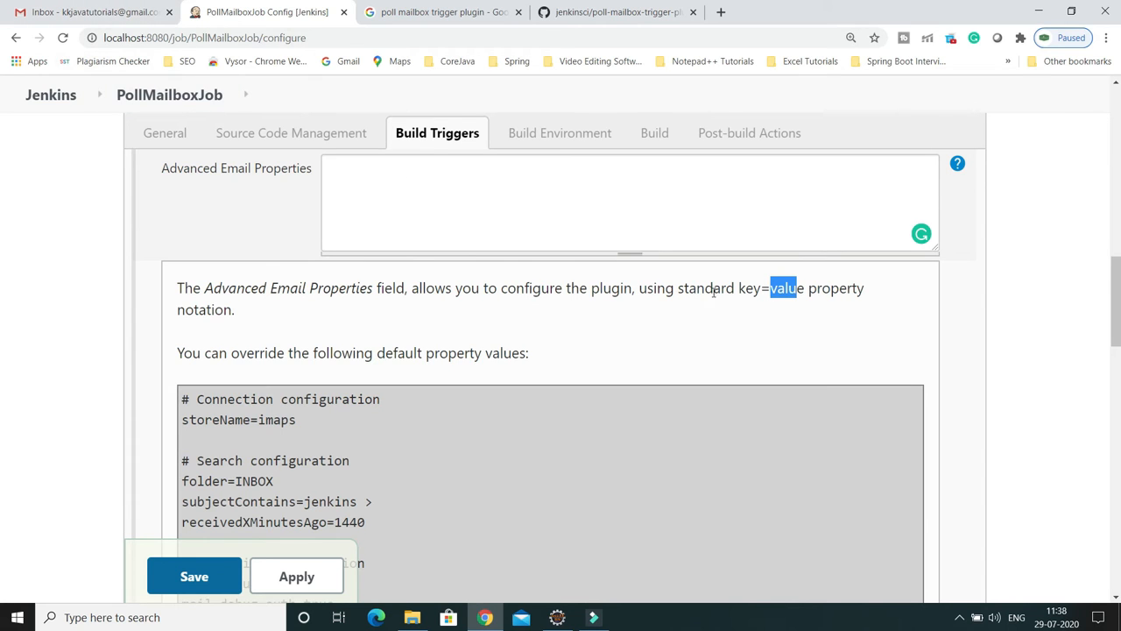
{"action": "left_click", "coordinate": [776, 294]}
{"action": "left_click_drag", "start_coordinate": [762, 290], "coordinate": [739, 291]}
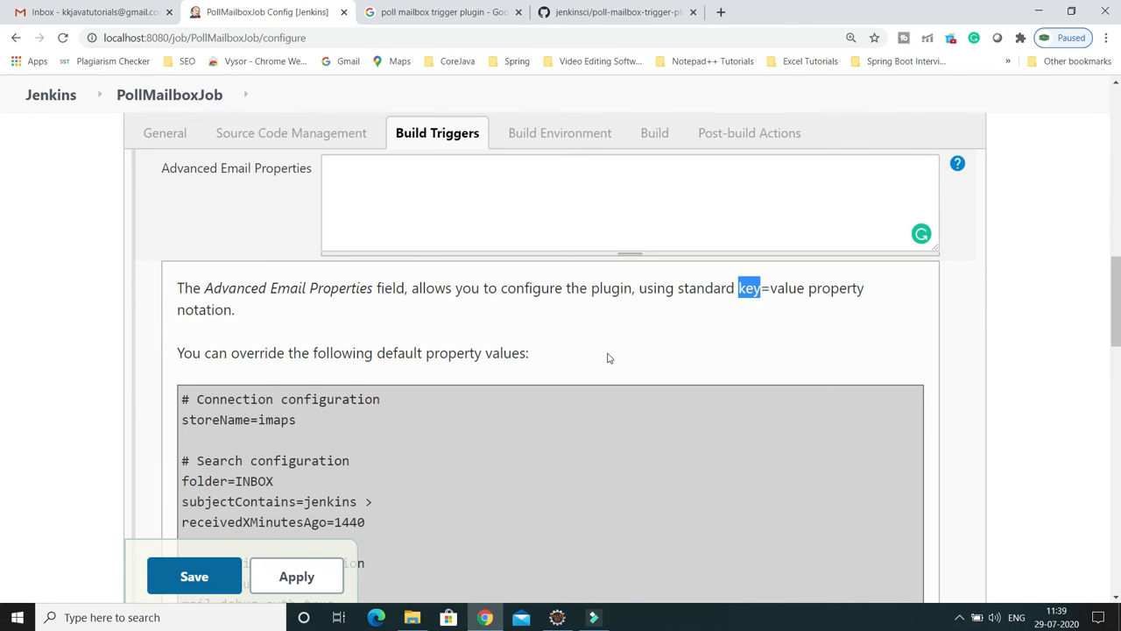
{"action": "scroll", "coordinate": [664, 345], "scroll_direction": "down", "scroll_amount": 20}
{"action": "scroll", "coordinate": [663, 345], "scroll_direction": "down", "scroll_amount": 2}
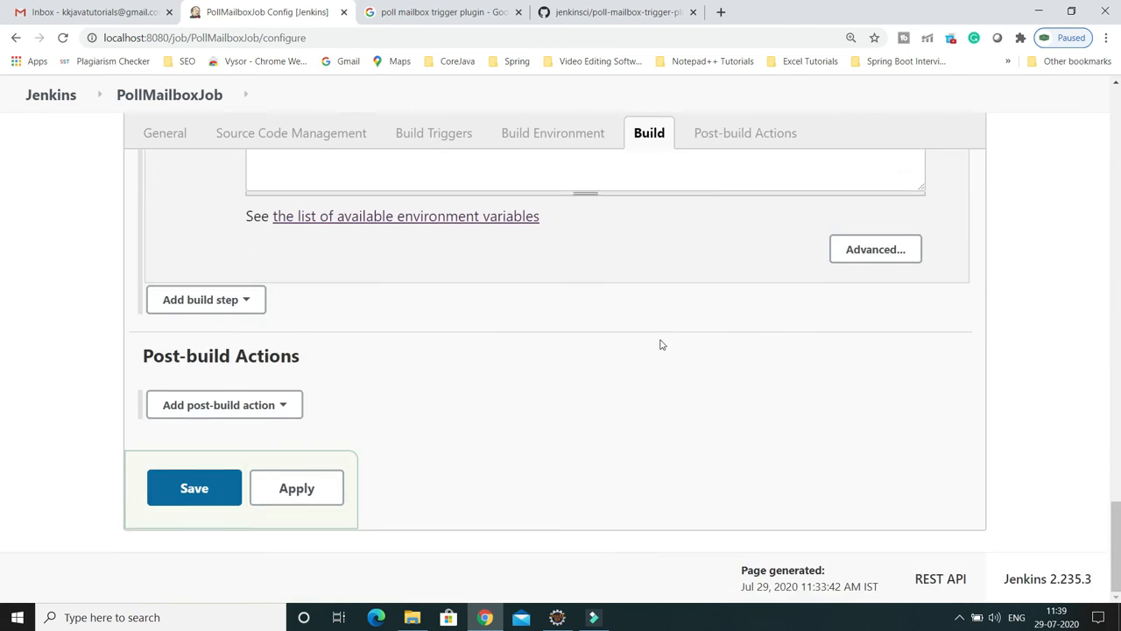
{"action": "scroll", "coordinate": [658, 342], "scroll_direction": "up", "scroll_amount": 3}
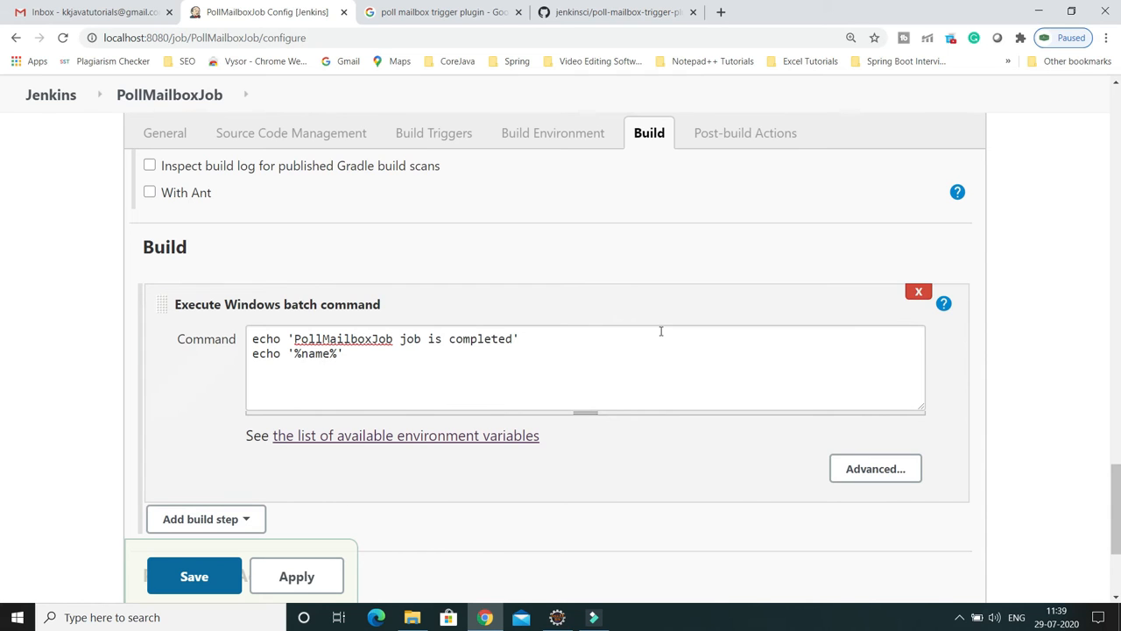
{"action": "left_click_drag", "start_coordinate": [348, 355], "coordinate": [255, 353]}
{"action": "scroll", "coordinate": [499, 354], "scroll_direction": "up", "scroll_amount": 10}
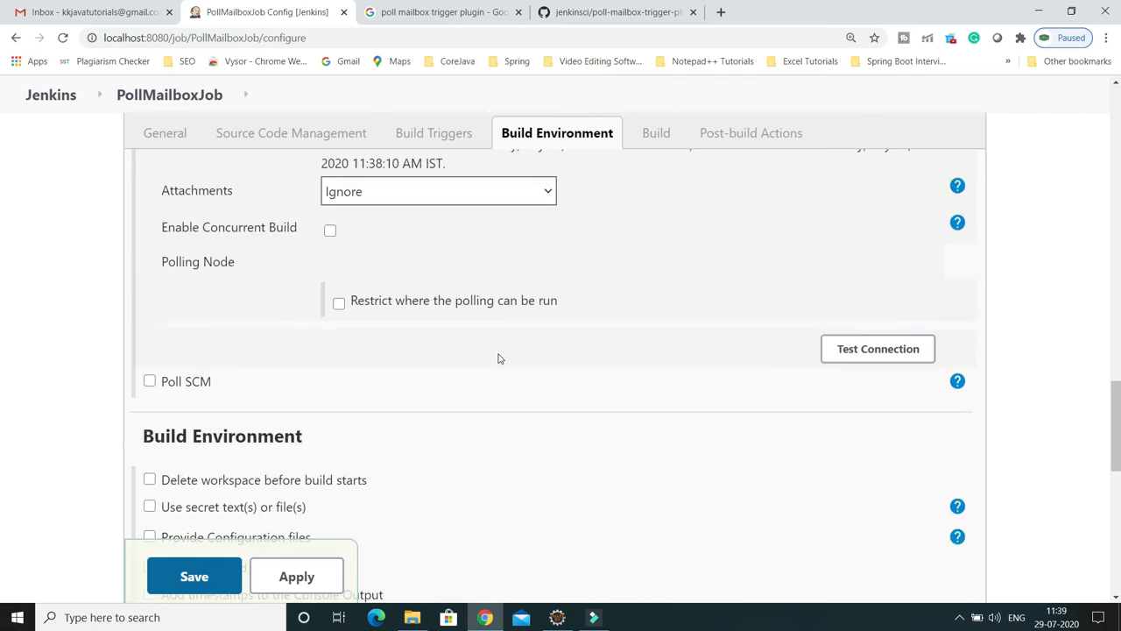
{"action": "scroll", "coordinate": [611, 319], "scroll_direction": "down", "scroll_amount": 1}
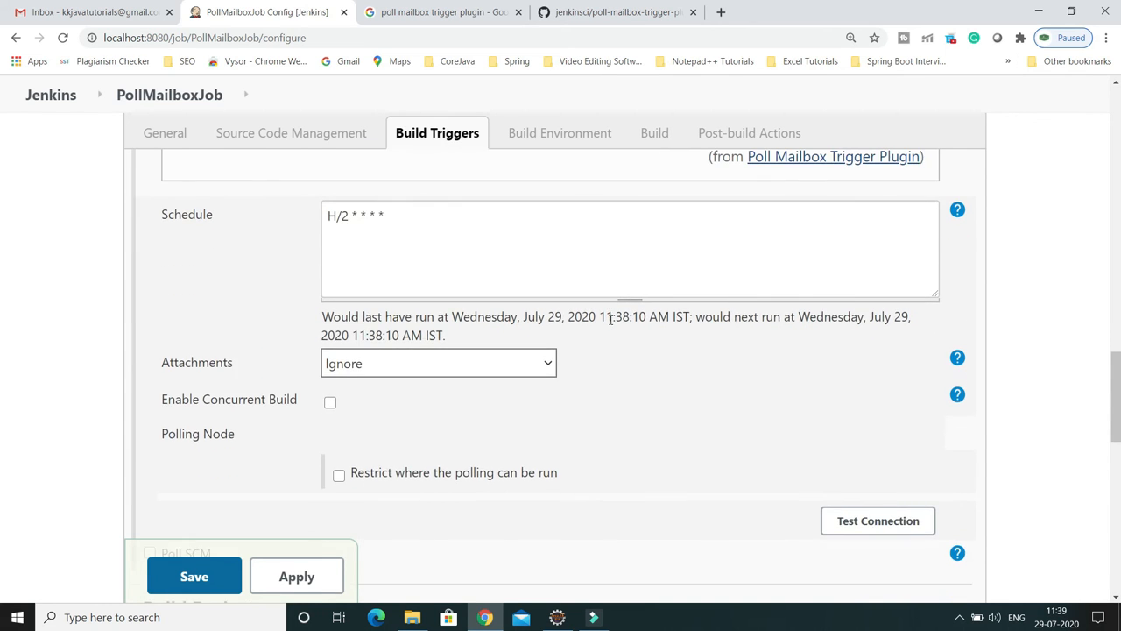
{"action": "scroll", "coordinate": [610, 320], "scroll_direction": "up", "scroll_amount": 5}
{"action": "scroll", "coordinate": [611, 324], "scroll_direction": "up", "scroll_amount": 1}
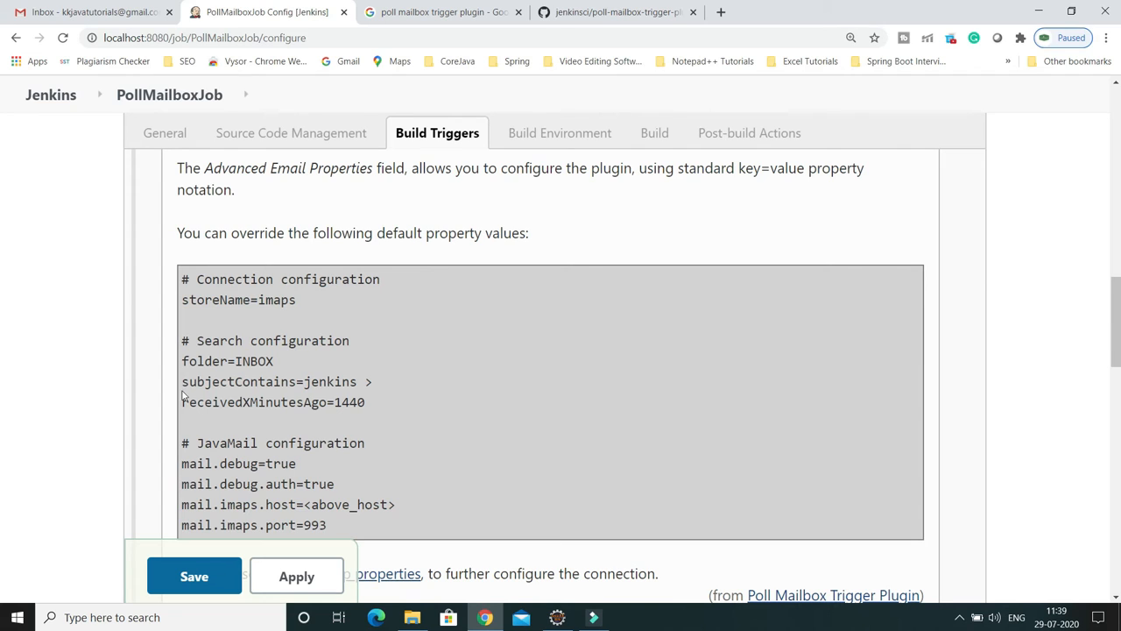
{"action": "left_click_drag", "start_coordinate": [181, 382], "coordinate": [357, 382]}
{"action": "key", "text": "ctrl+c"}
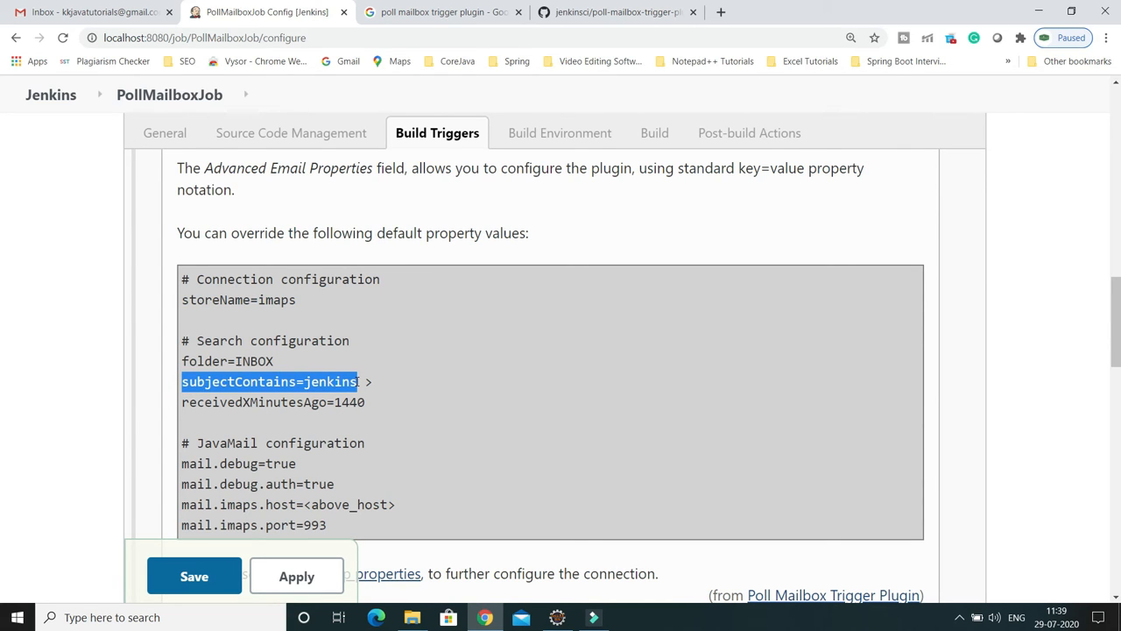
Step: Paste subjectContains=jenkins into Advanced Email Properties and delete 'jenkins', leaving subjectContains=
{"action": "scroll", "coordinate": [389, 358], "scroll_direction": "up", "scroll_amount": 5}
{"action": "scroll", "coordinate": [390, 363], "scroll_direction": "up", "scroll_amount": 3}
{"action": "scroll", "coordinate": [390, 363], "scroll_direction": "down", "scroll_amount": 10}
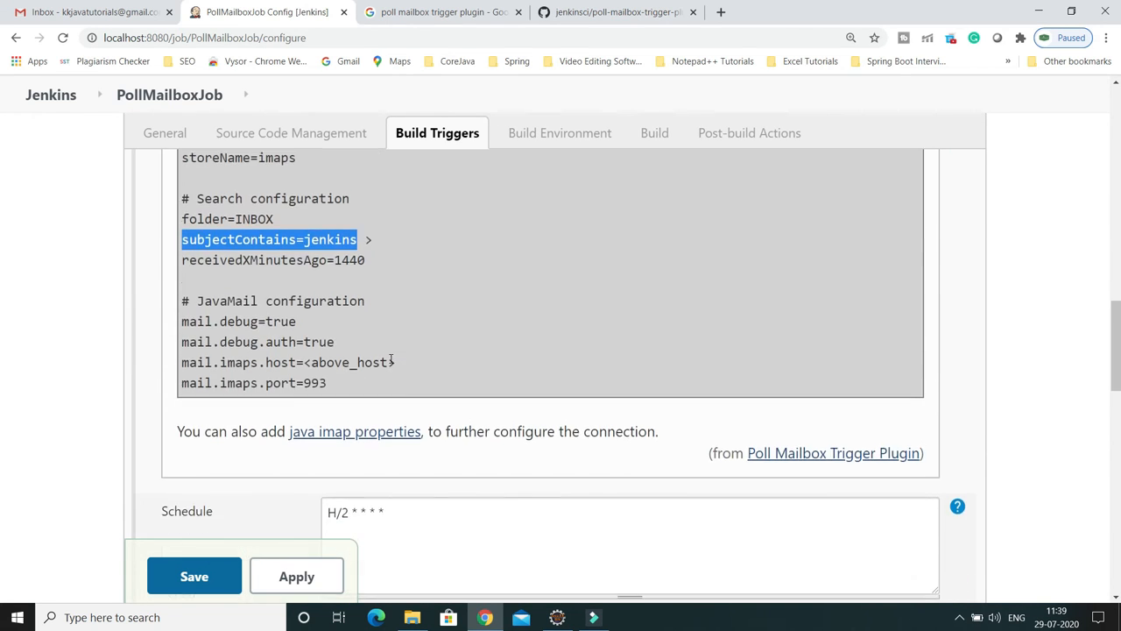
{"action": "scroll", "coordinate": [393, 361], "scroll_direction": "up", "scroll_amount": 3}
{"action": "left_click", "coordinate": [360, 200]}
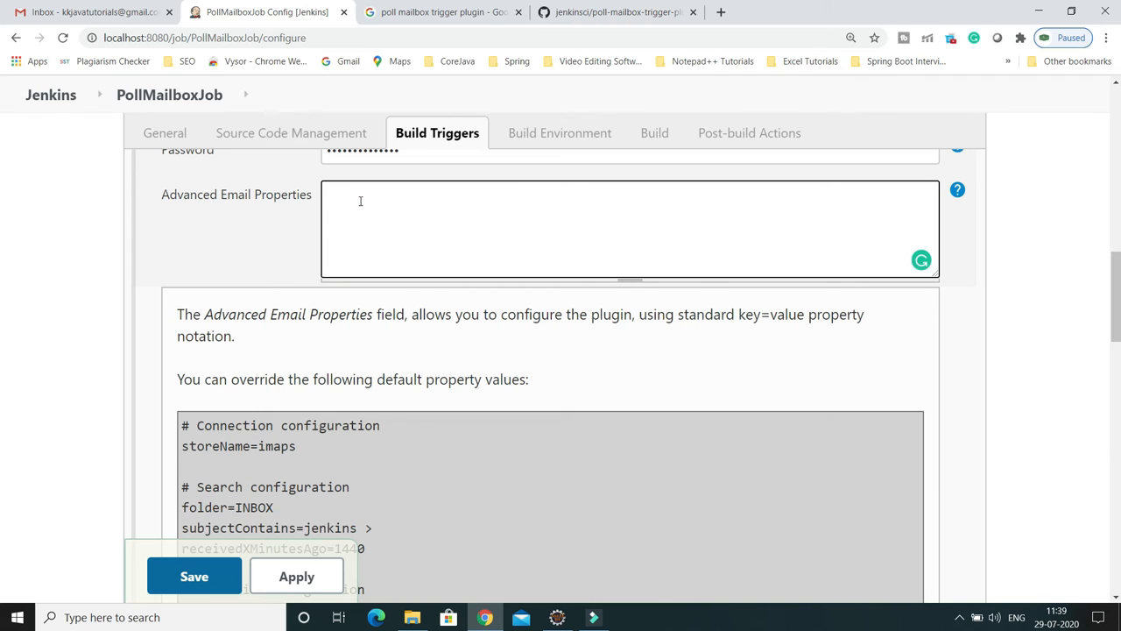
{"action": "key", "text": "ctrl+v"}
{"action": "key", "text": "BackSpace"}
{"action": "key", "text": "BackSpace"}
{"action": "key", "text": "BackSpace"}
{"action": "key", "text": "BackSpace"}
{"action": "key", "text": "BackSpace"}
{"action": "key", "text": "BackSpace"}
{"action": "key", "text": "BackSpace"}
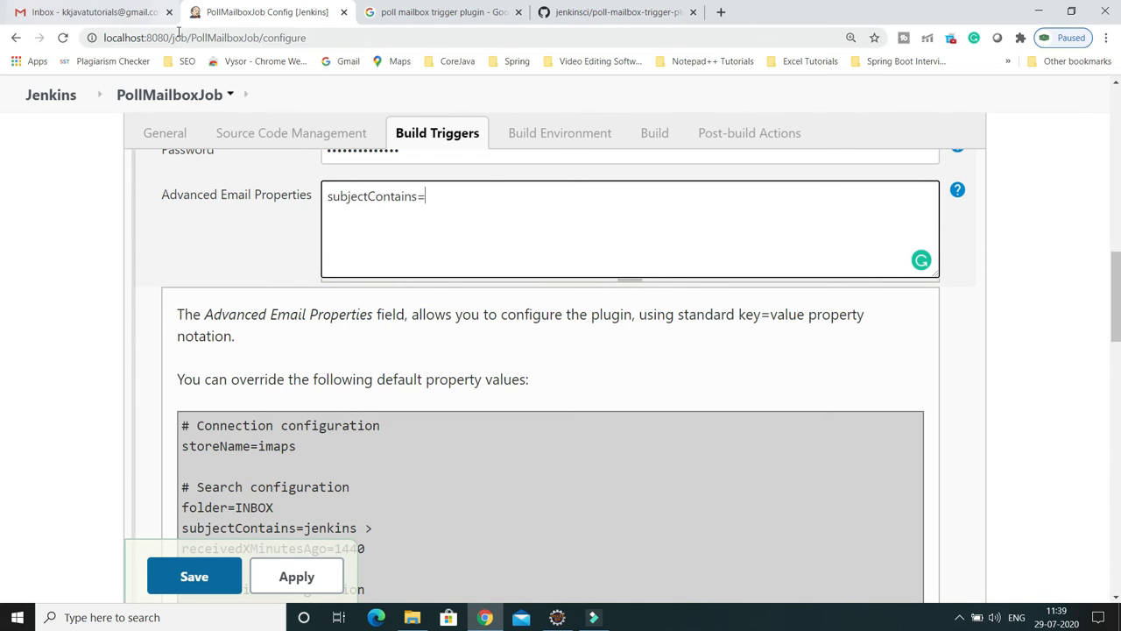
Step: Copy PollMailboxJob from the page address and paste it after subjectContains=
{"action": "left_click_drag", "start_coordinate": [260, 37], "coordinate": [190, 40]}
{"action": "key", "text": "ctrl+c"}
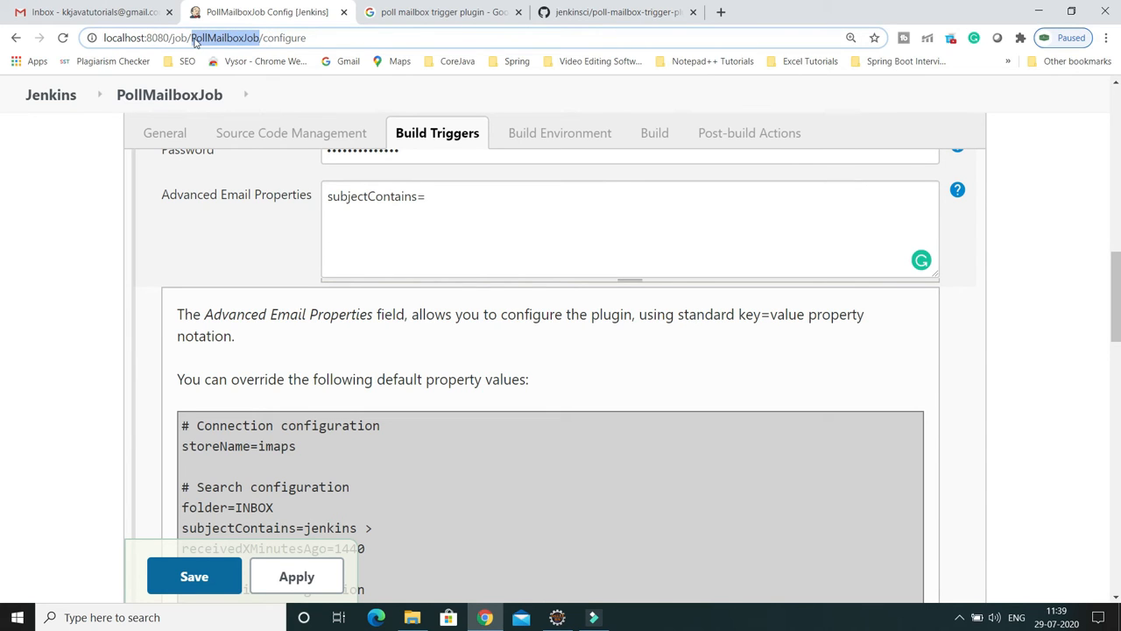
{"action": "left_click", "coordinate": [429, 197]}
{"action": "key", "text": "ctrl+v"}
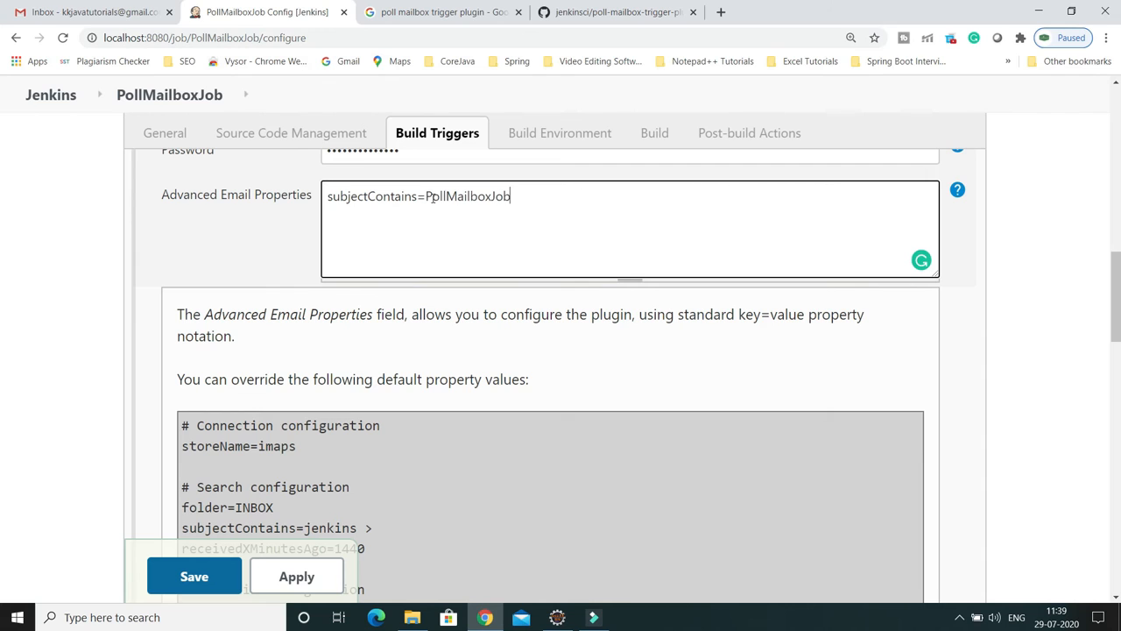
{"action": "left_click_drag", "start_coordinate": [427, 196], "coordinate": [514, 197]}
{"action": "key", "text": "ctrl+c"}
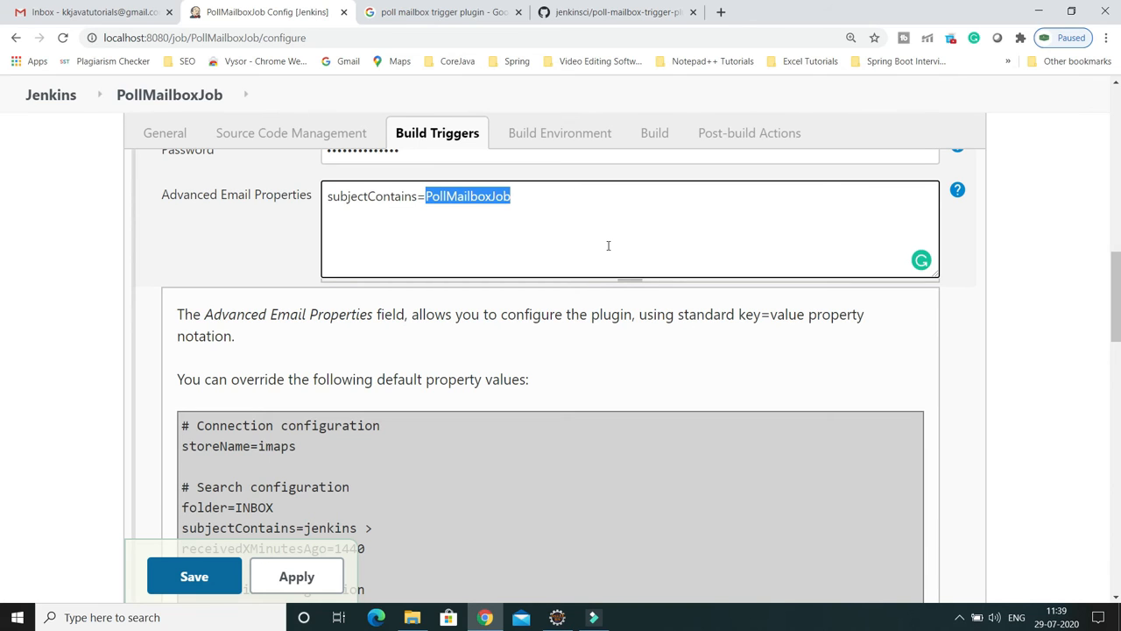
{"action": "left_click", "coordinate": [509, 219]}
{"action": "left_click_drag", "start_coordinate": [515, 199], "coordinate": [342, 217]}
{"action": "left_click", "coordinate": [430, 221]}
{"action": "scroll", "coordinate": [561, 242], "scroll_direction": "up", "scroll_amount": 3}
{"action": "scroll", "coordinate": [563, 245], "scroll_direction": "down", "scroll_amount": 2}
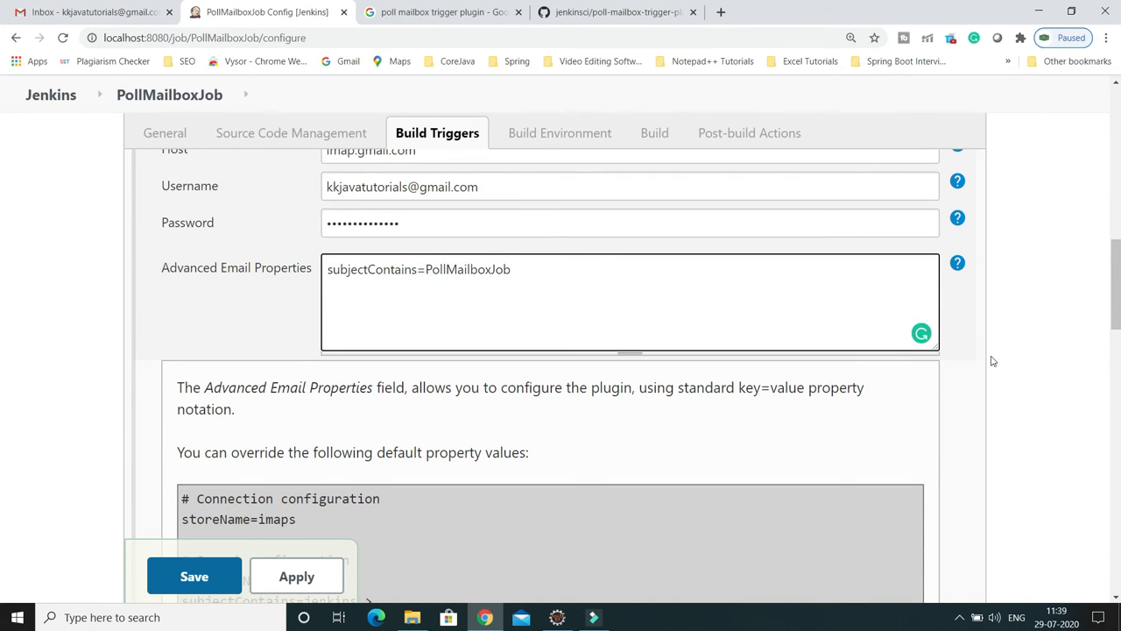
Step: Hide the help and test the mailbox connection, confirming Result: Success with 0 matching emails
{"action": "left_click", "coordinate": [958, 263]}
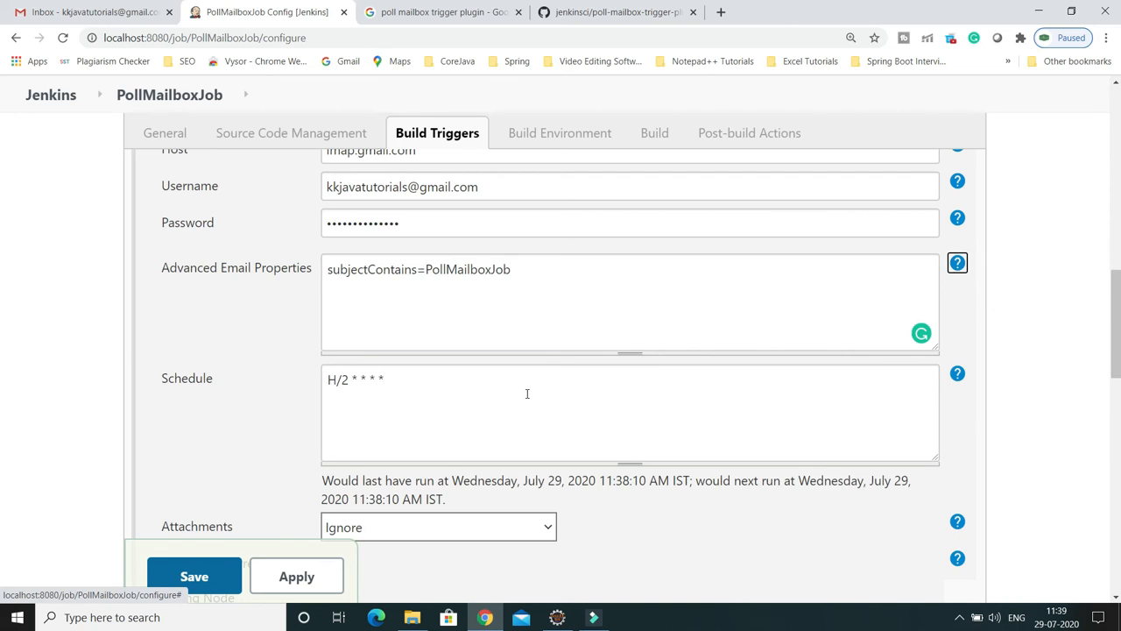
{"action": "scroll", "coordinate": [527, 394], "scroll_direction": "down", "scroll_amount": 3}
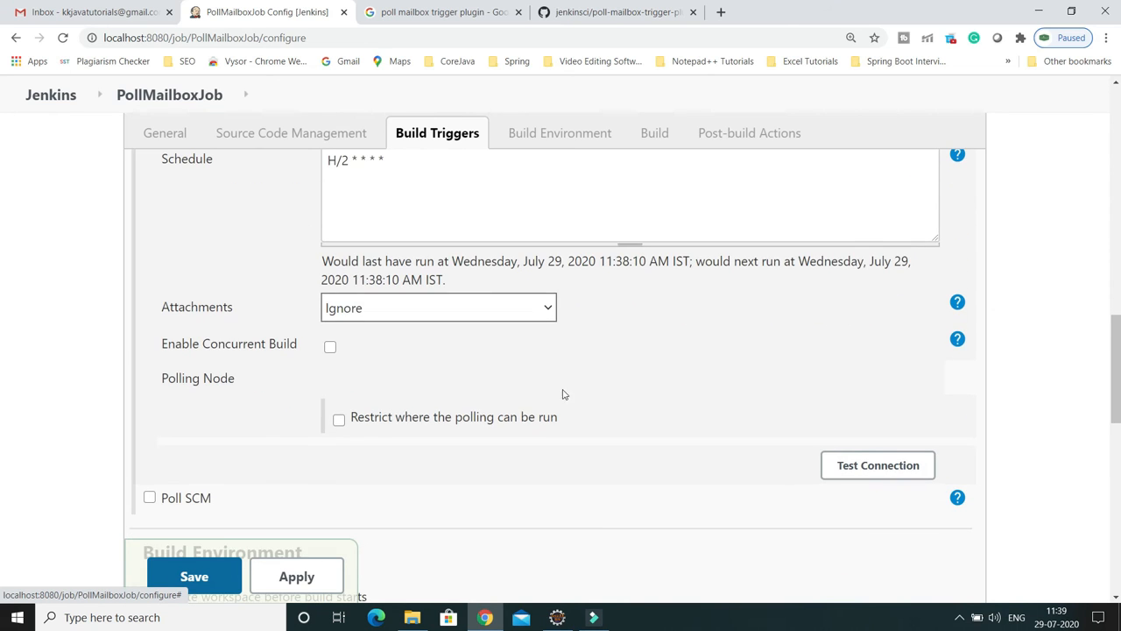
{"action": "left_click", "coordinate": [885, 475]}
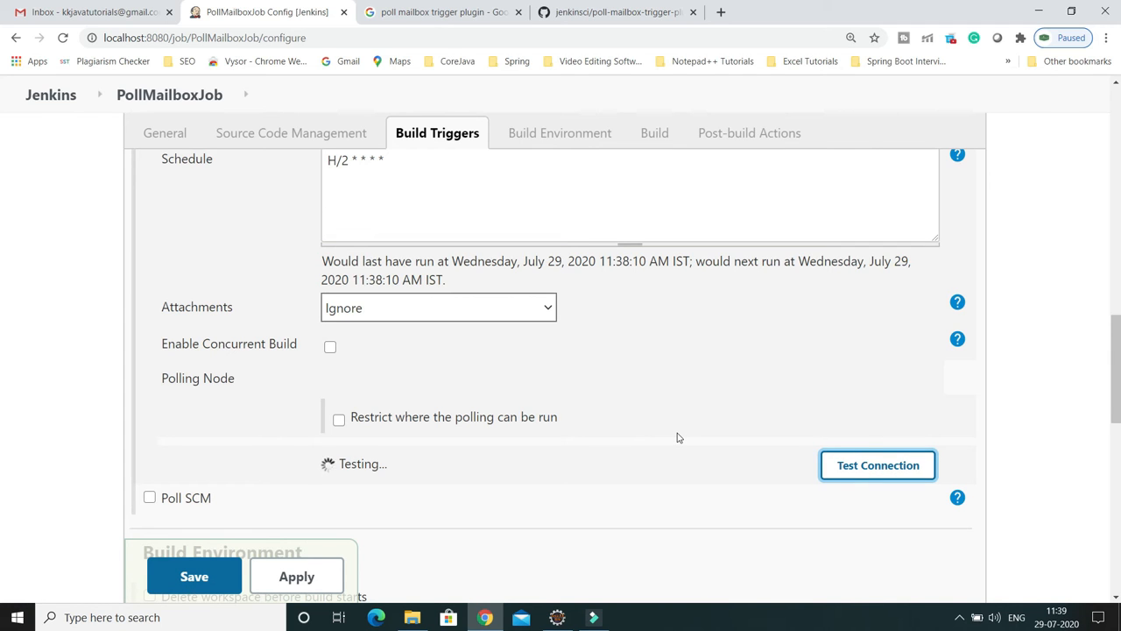
{"action": "scroll", "coordinate": [677, 437], "scroll_direction": "down", "scroll_amount": 4}
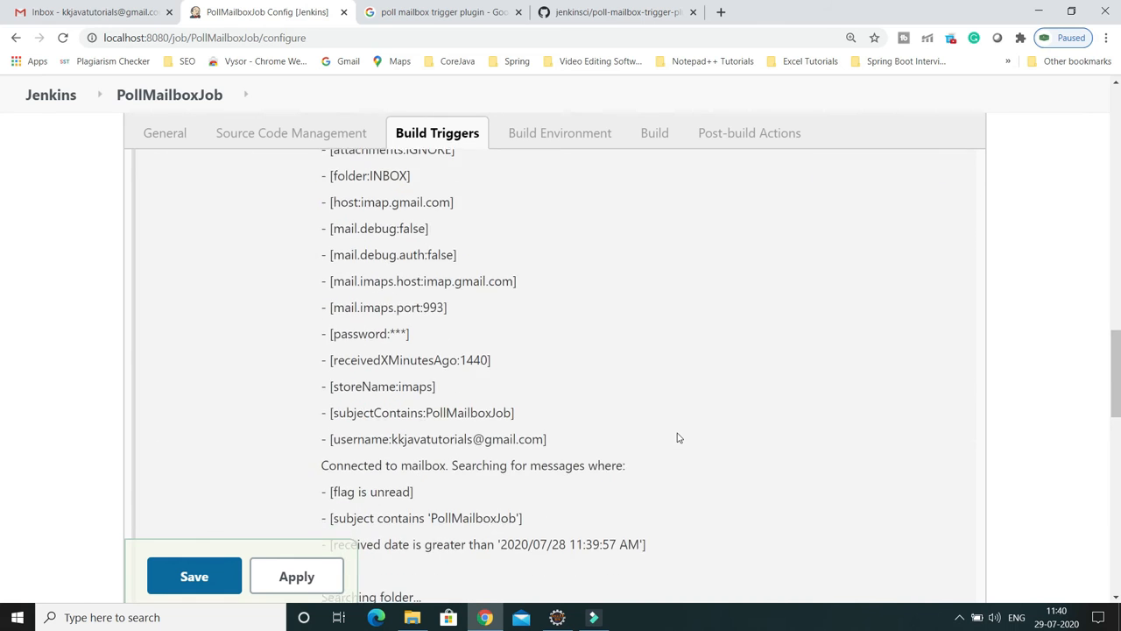
{"action": "scroll", "coordinate": [676, 436], "scroll_direction": "down", "scroll_amount": 3}
{"action": "scroll", "coordinate": [457, 342], "scroll_direction": "up", "scroll_amount": 2}
{"action": "scroll", "coordinate": [457, 341], "scroll_direction": "down", "scroll_amount": 2}
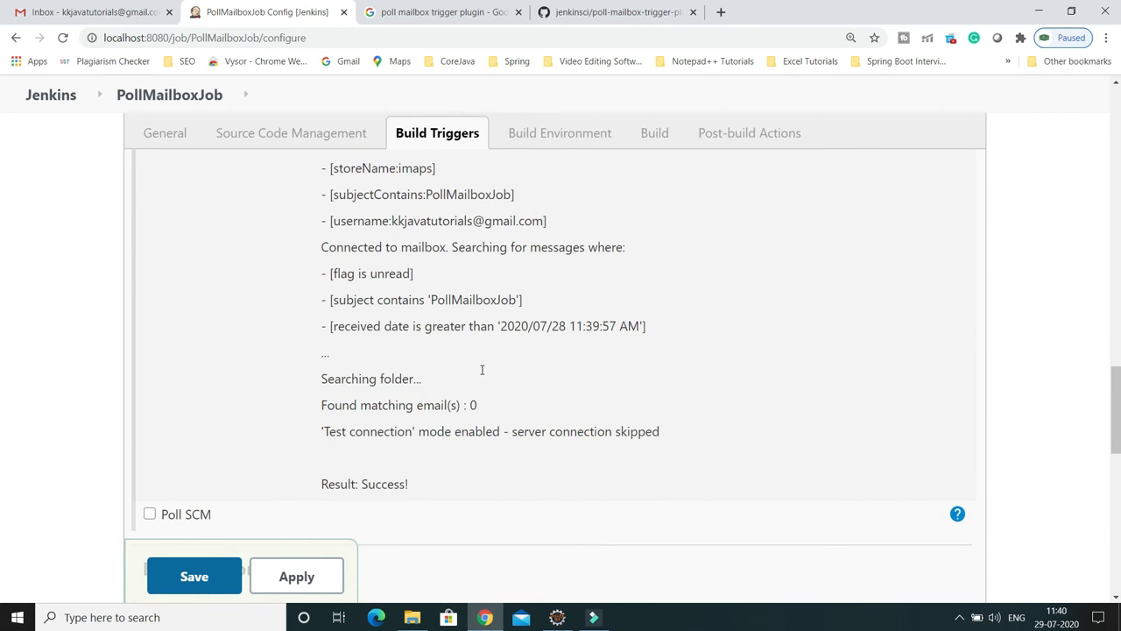
{"action": "double_click", "coordinate": [368, 484]}
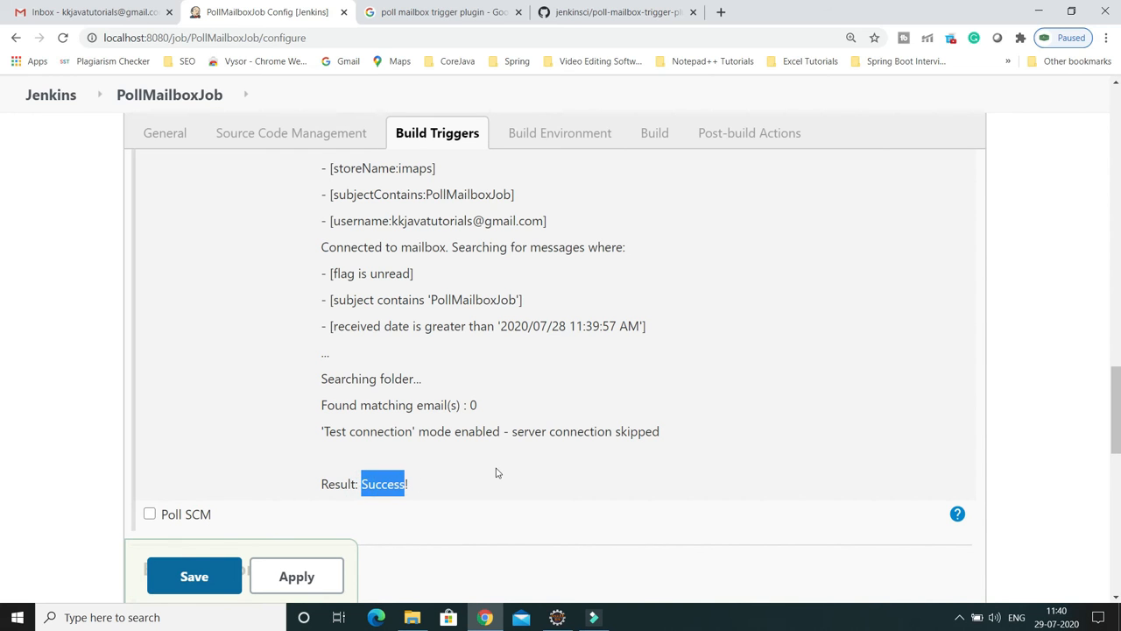
{"action": "scroll", "coordinate": [503, 475], "scroll_direction": "down", "scroll_amount": 1}
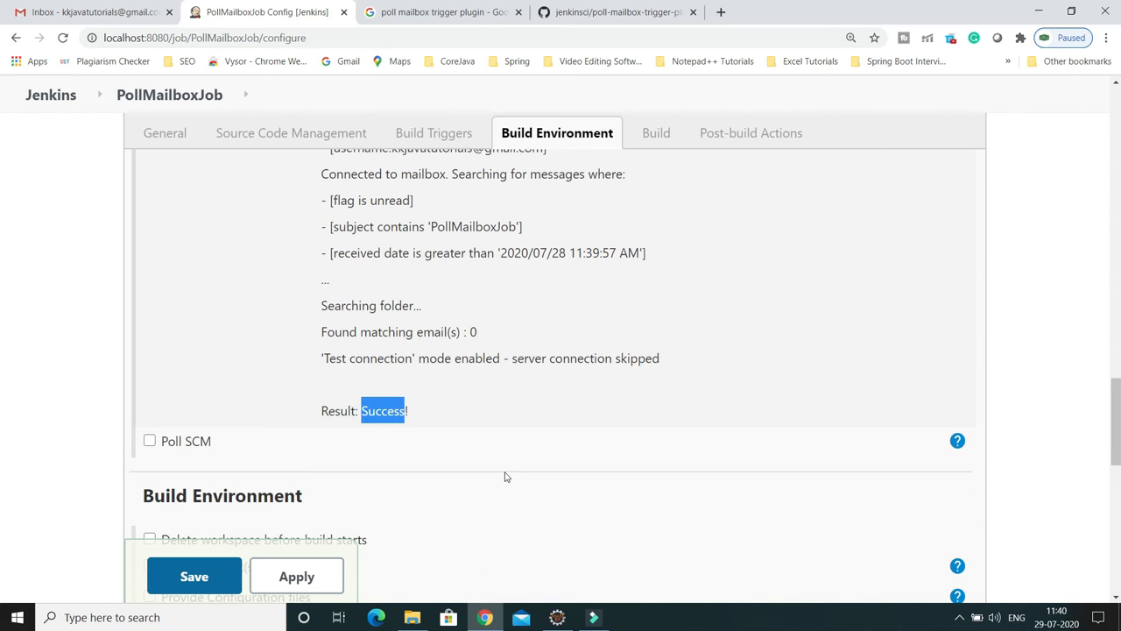
{"action": "left_click", "coordinate": [299, 584]}
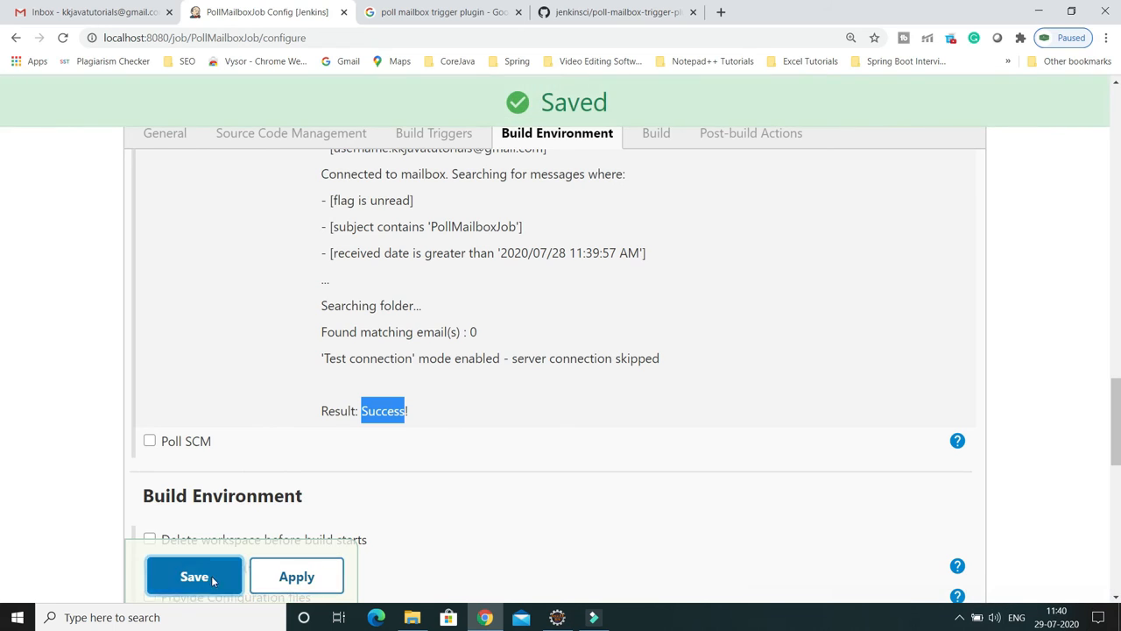
{"action": "left_click", "coordinate": [198, 579]}
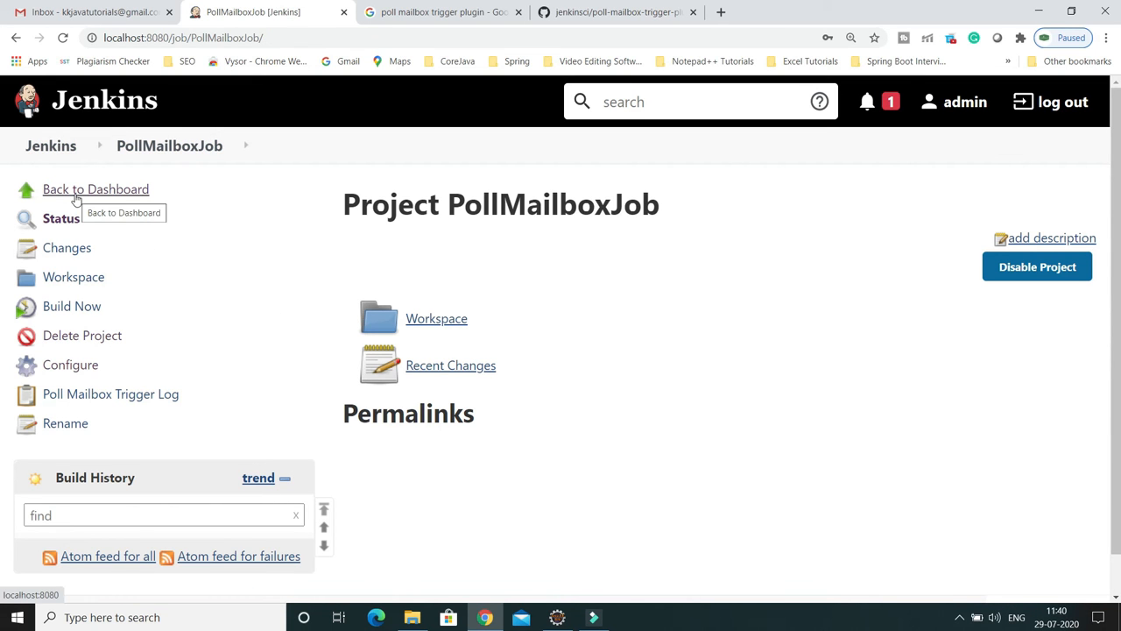
{"action": "left_click", "coordinate": [115, 191]}
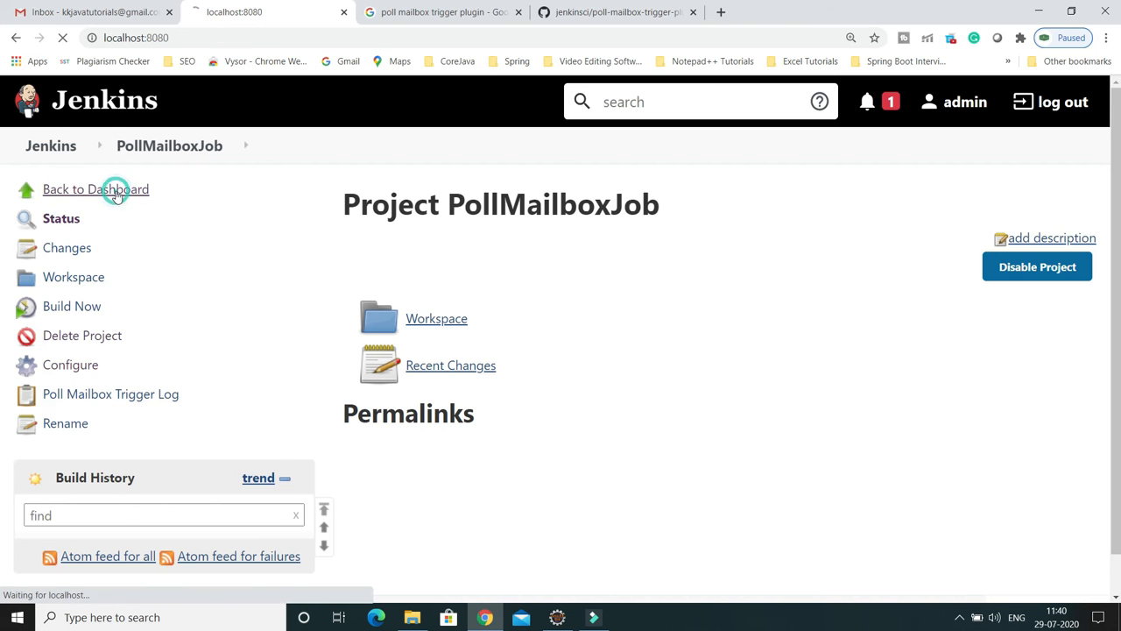
{"action": "scroll", "coordinate": [206, 289], "scroll_direction": "down", "scroll_amount": 1}
{"action": "scroll", "coordinate": [205, 289], "scroll_direction": "down", "scroll_amount": 1}
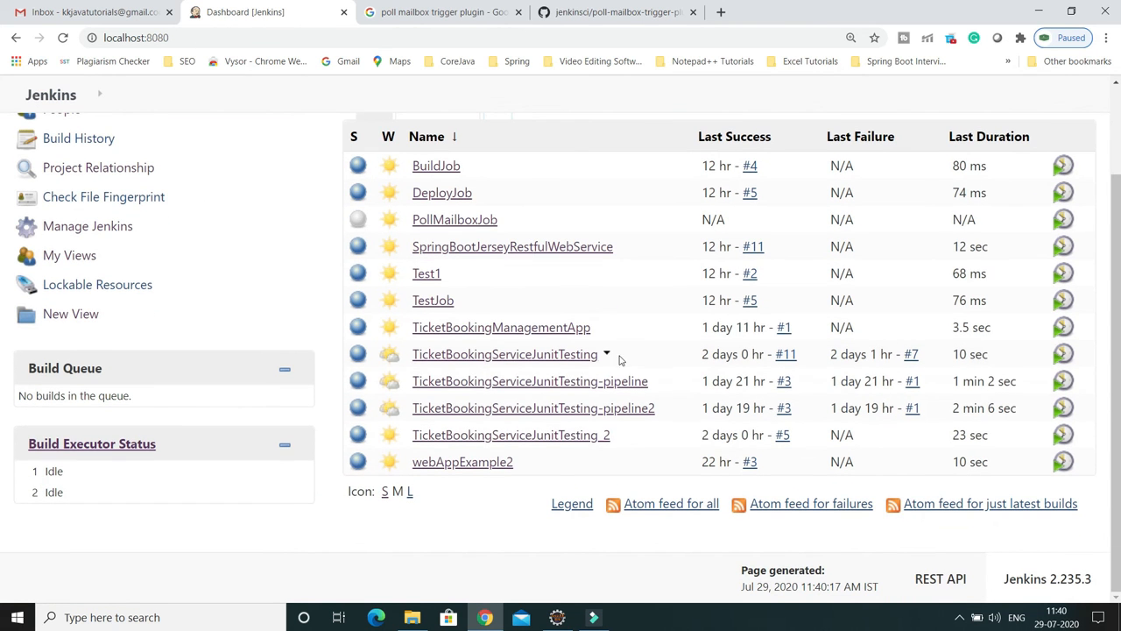
{"action": "left_click", "coordinate": [448, 219]}
{"action": "scroll", "coordinate": [370, 356], "scroll_direction": "down", "scroll_amount": 1}
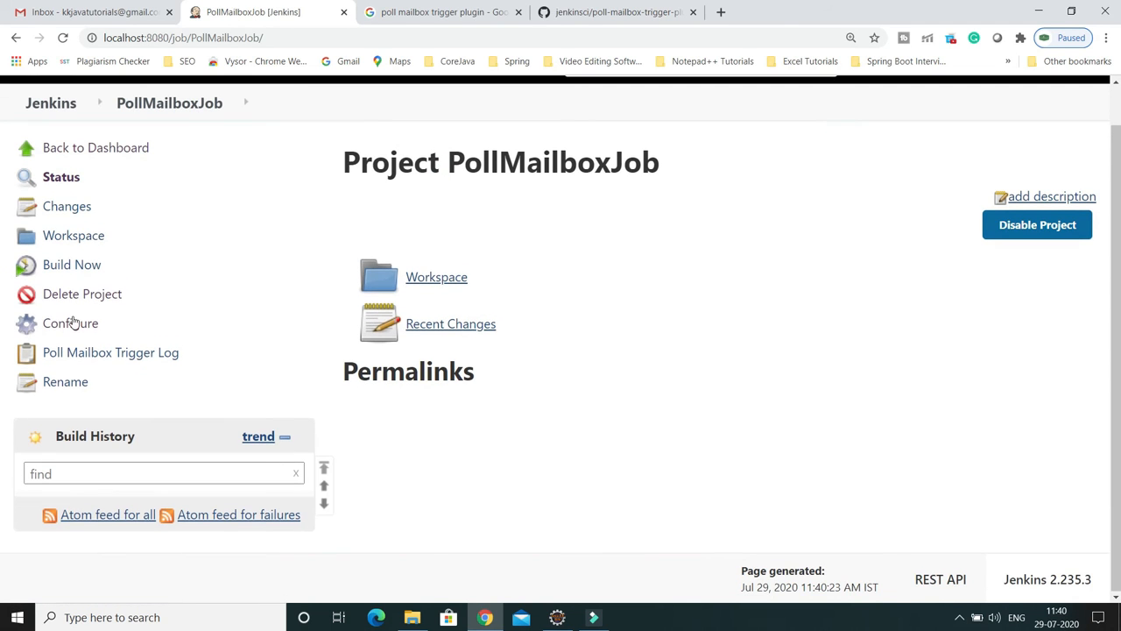
{"action": "scroll", "coordinate": [274, 347], "scroll_direction": "up", "scroll_amount": 1}
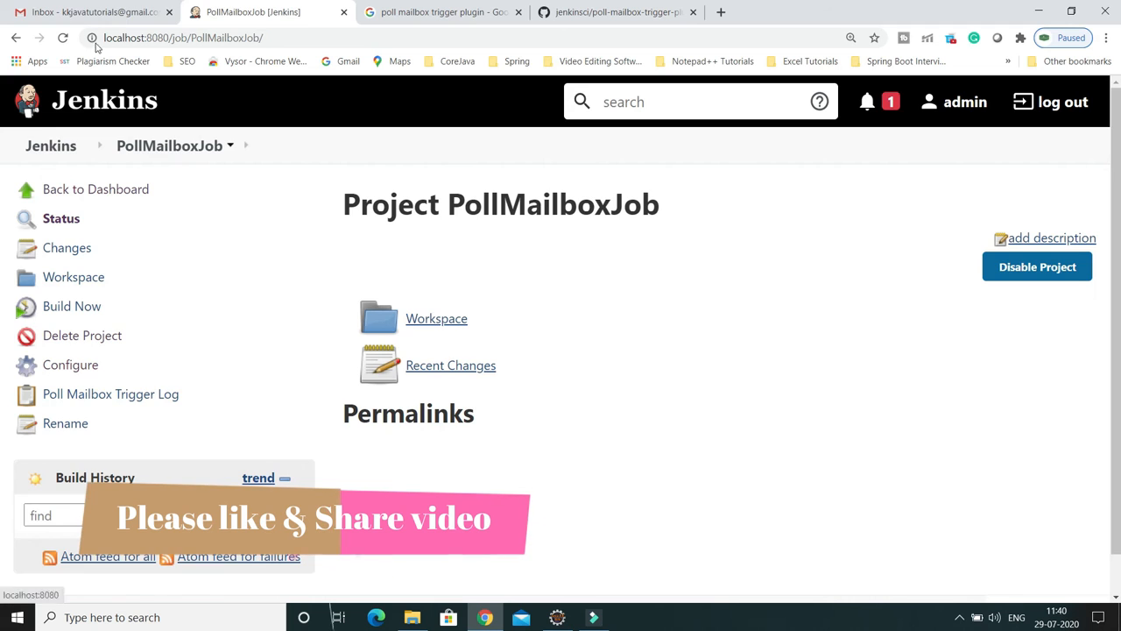
Step: Send yourself a Gmail email with subject PollMailboxJob and body name=KK
{"action": "left_click", "coordinate": [94, 13]}
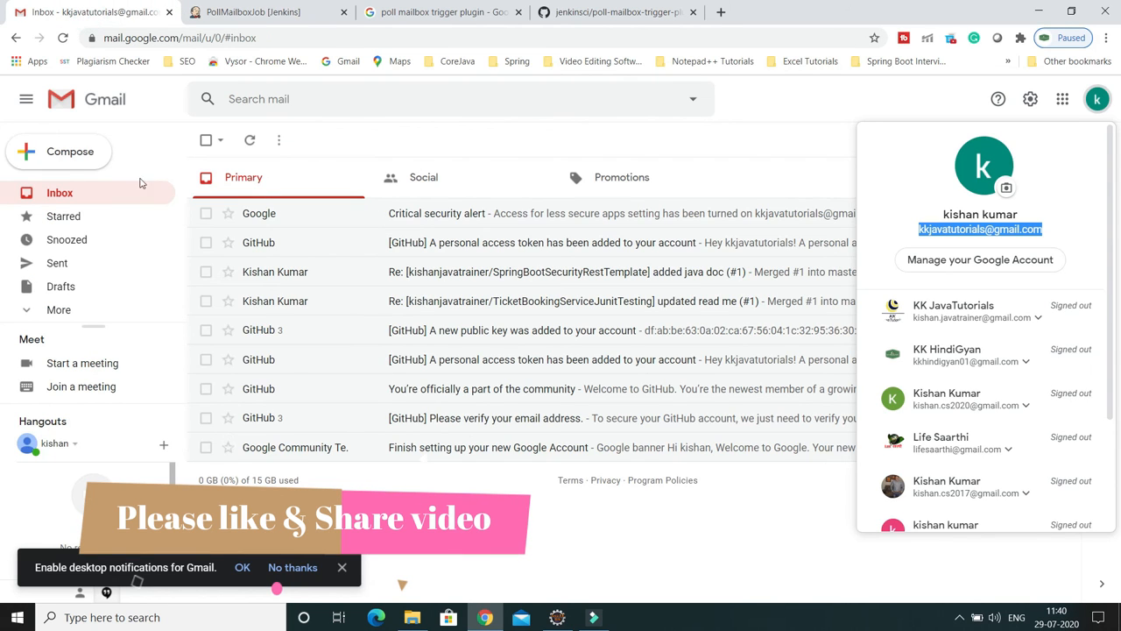
{"action": "left_click", "coordinate": [73, 162]}
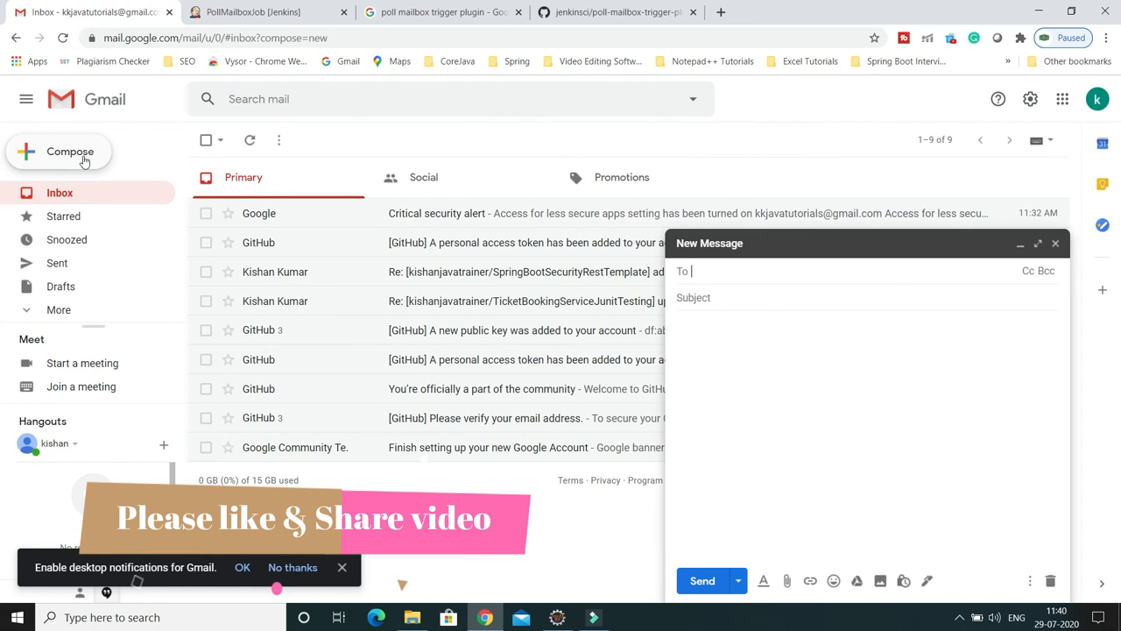
{"action": "type", "text": "kis"}
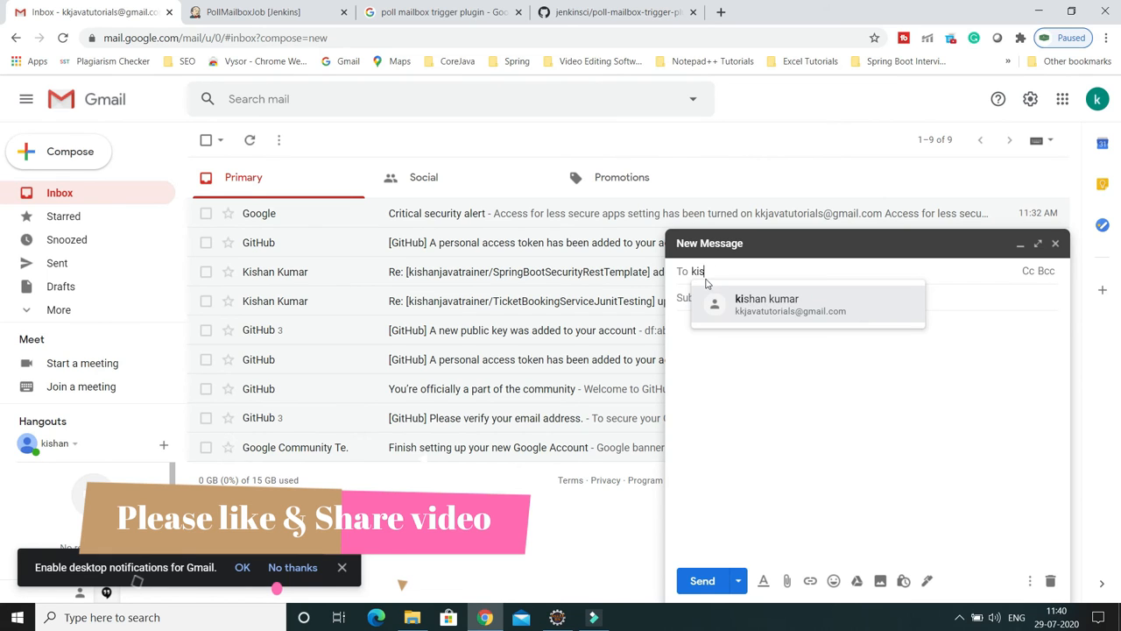
{"action": "left_click", "coordinate": [792, 309]}
{"action": "left_click", "coordinate": [731, 301]}
{"action": "key", "text": "ctrl+v"}
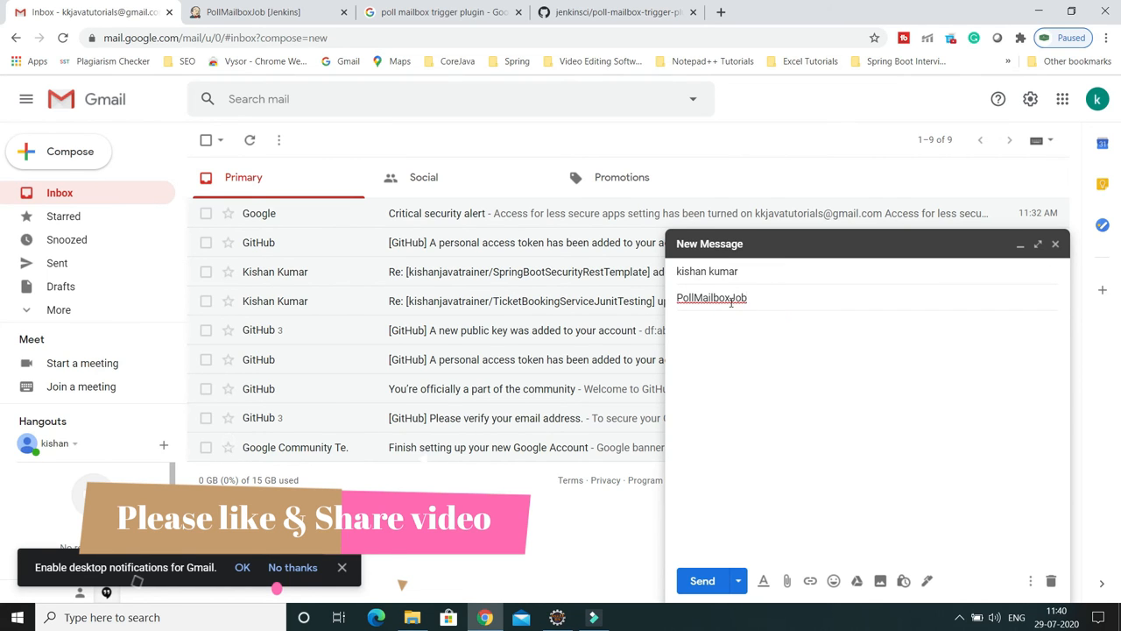
{"action": "left_click", "coordinate": [712, 335]}
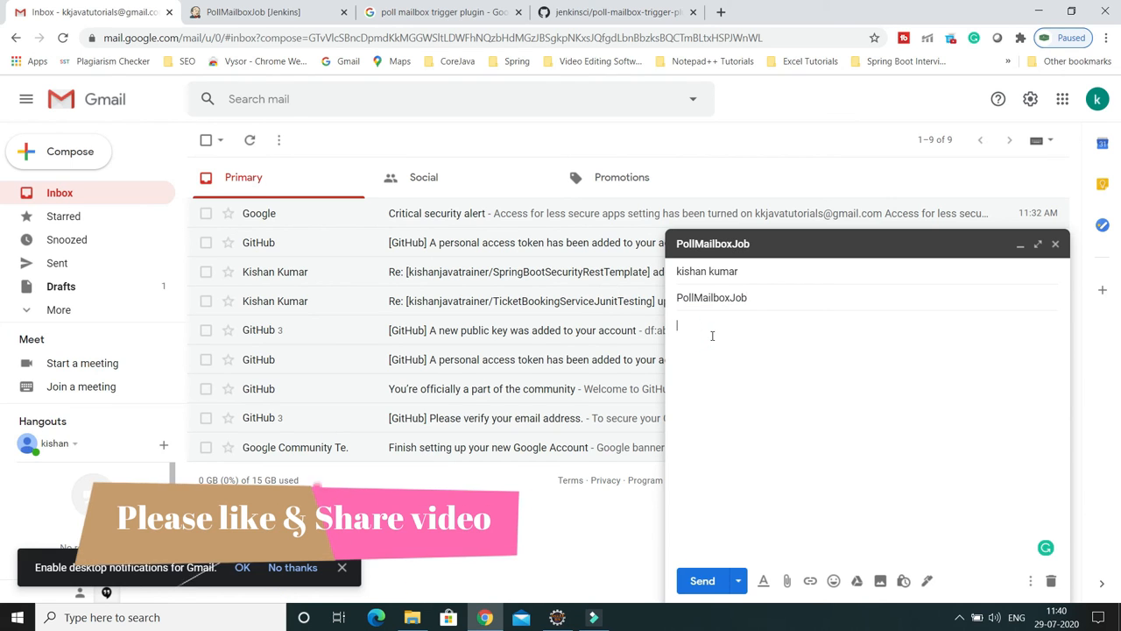
{"action": "type", "text": "nam"}
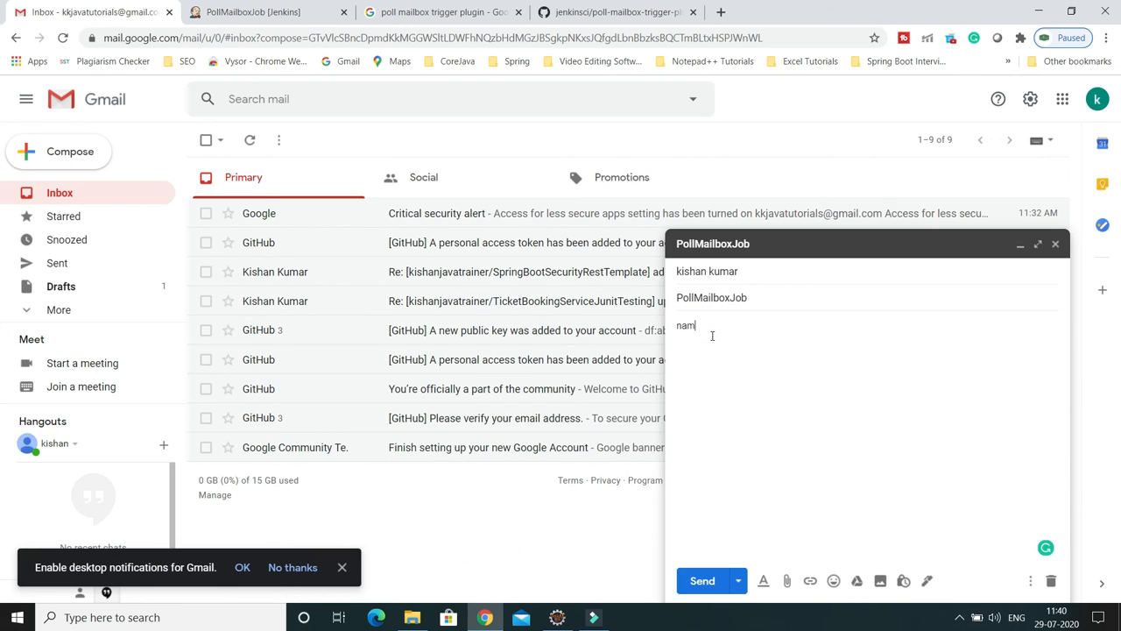
{"action": "type", "text": "e=KK"}
{"action": "left_click", "coordinate": [703, 581]}
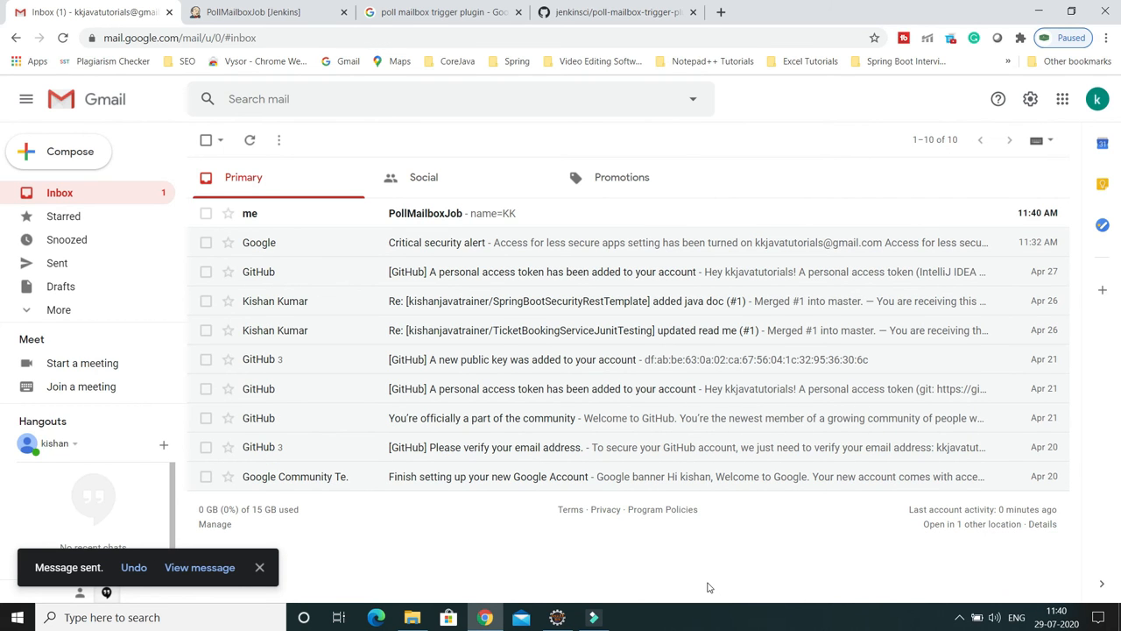
{"action": "left_click", "coordinate": [604, 11]}
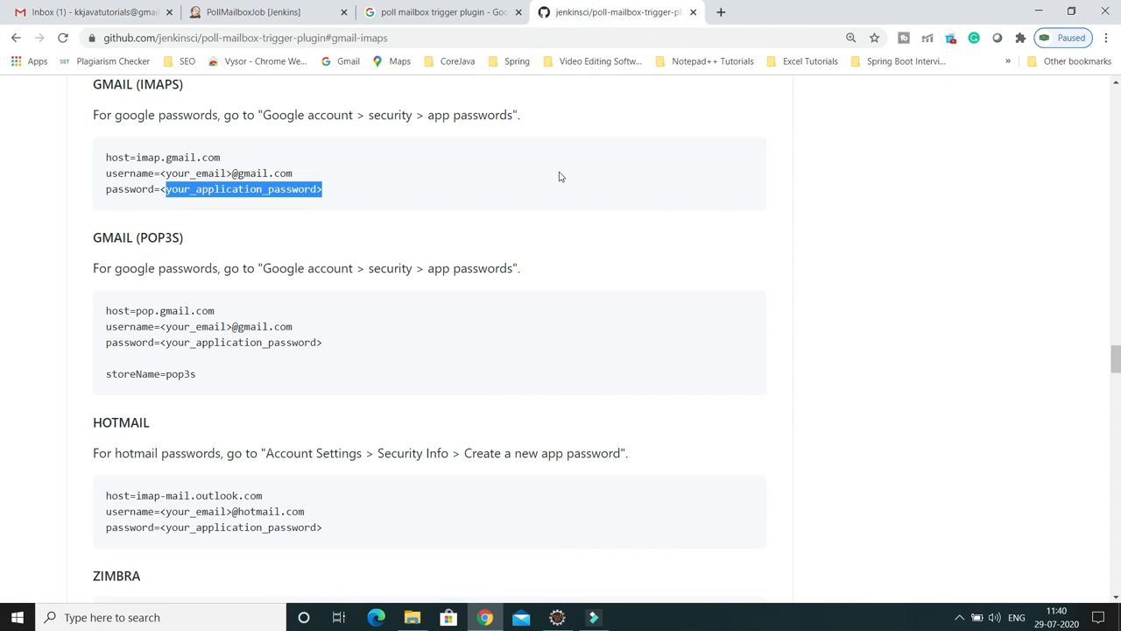
Step: Return to Jenkins, go back to the dashboard and open the PollMailboxJob project
{"action": "left_click", "coordinate": [271, 12]}
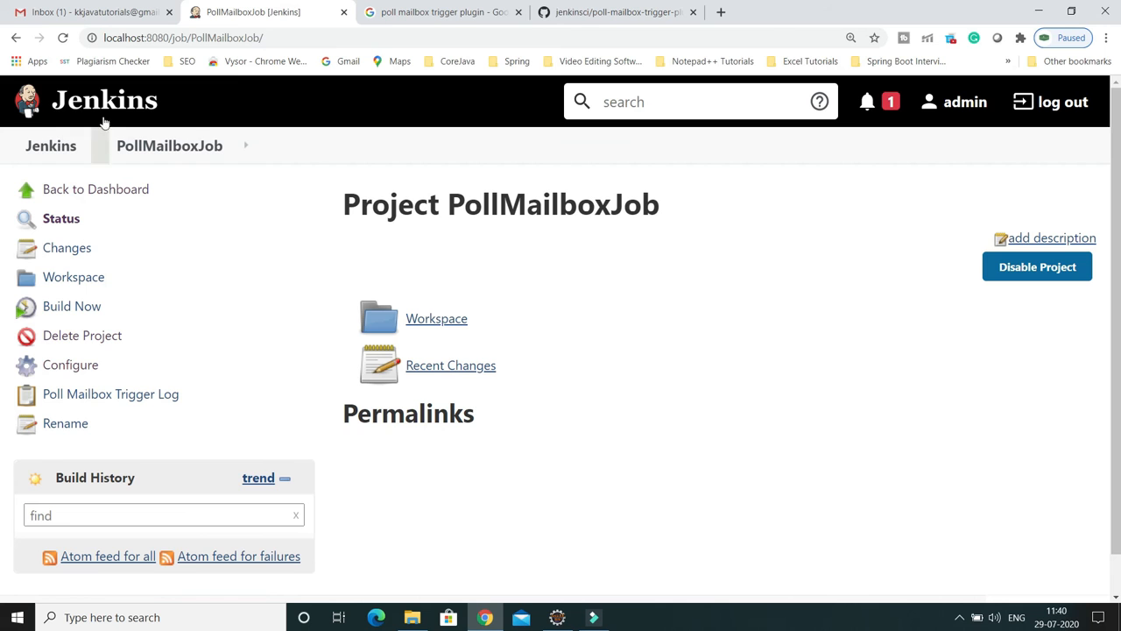
{"action": "left_click", "coordinate": [80, 188]}
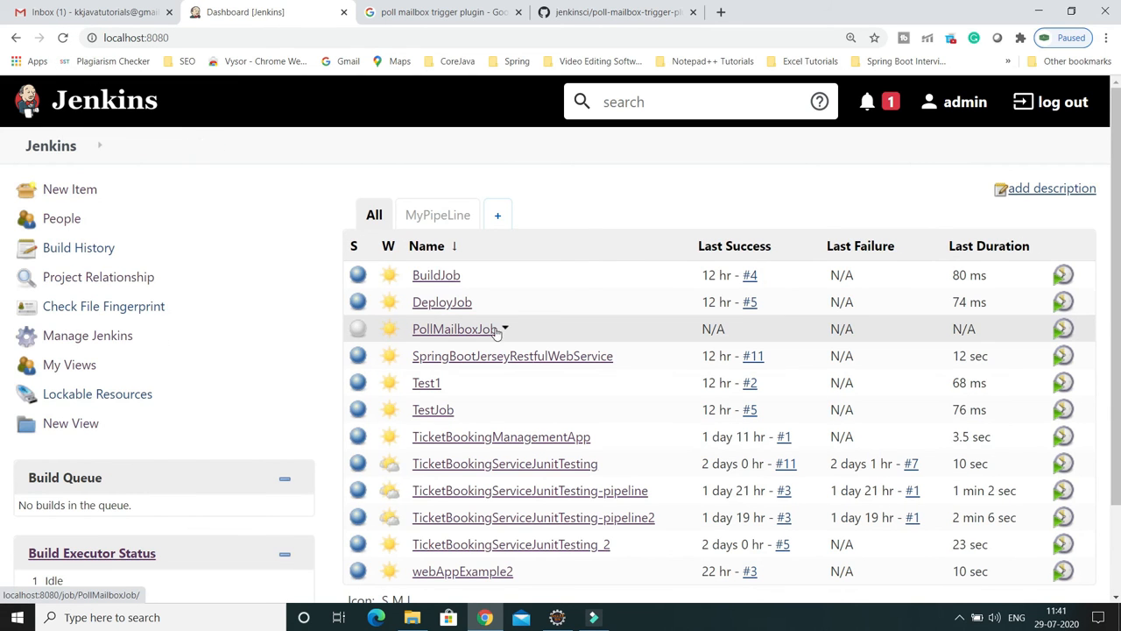
{"action": "left_click", "coordinate": [447, 330]}
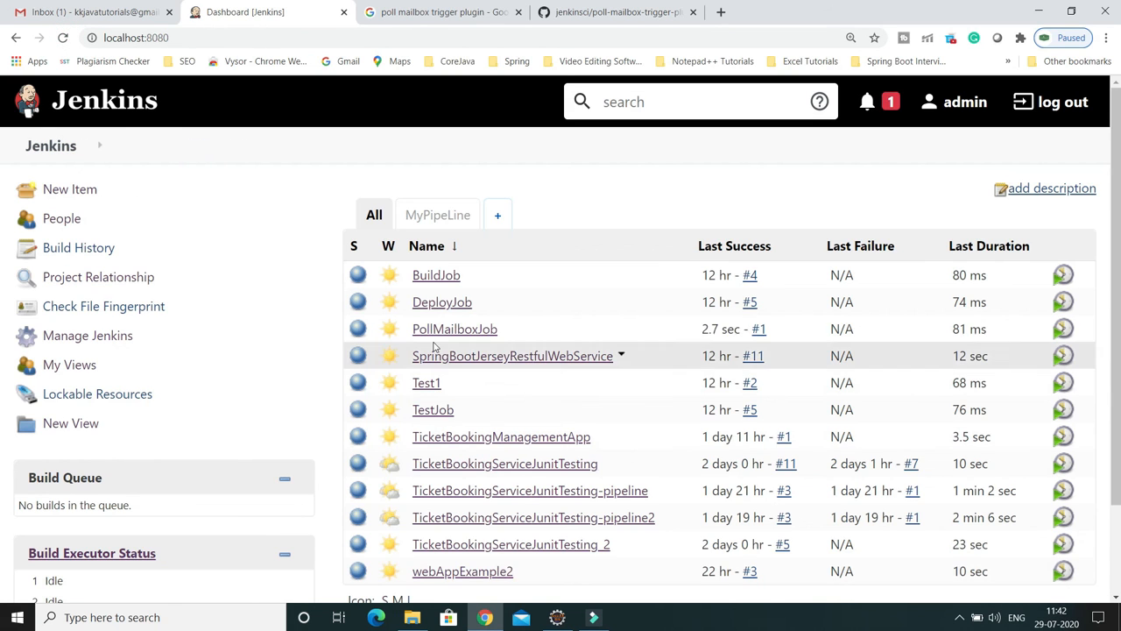
Step: Refresh the dashboard and open the PollMailboxJob project page
{"action": "left_click", "coordinate": [63, 37]}
{"action": "left_click", "coordinate": [438, 329]}
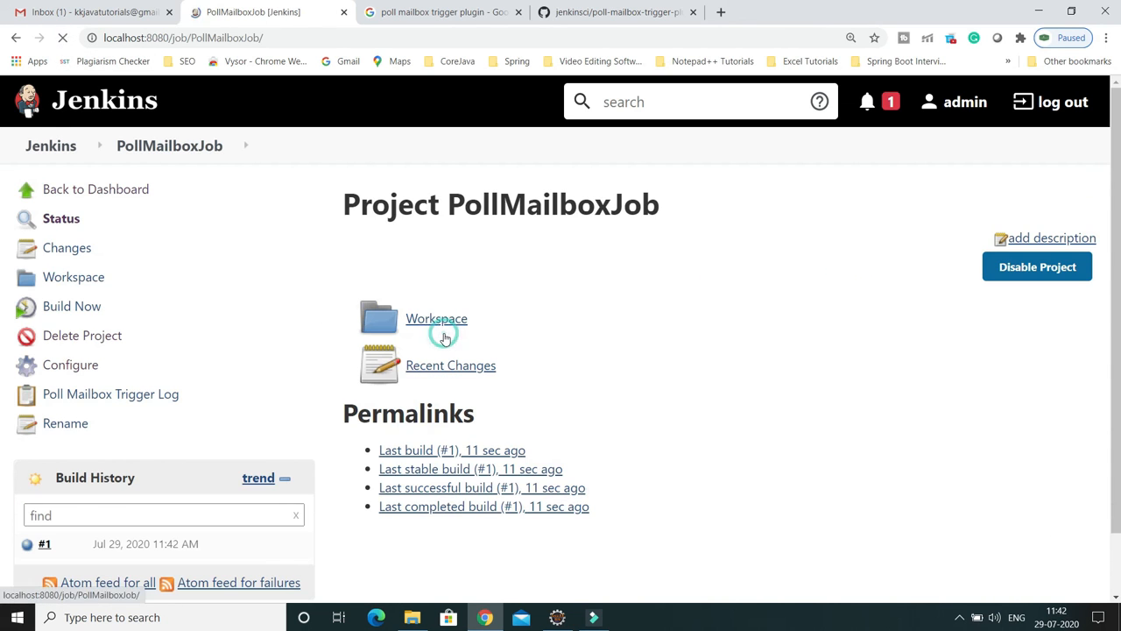
{"action": "scroll", "coordinate": [220, 412], "scroll_direction": "down", "scroll_amount": 1}
{"action": "scroll", "coordinate": [201, 421], "scroll_direction": "down", "scroll_amount": 1}
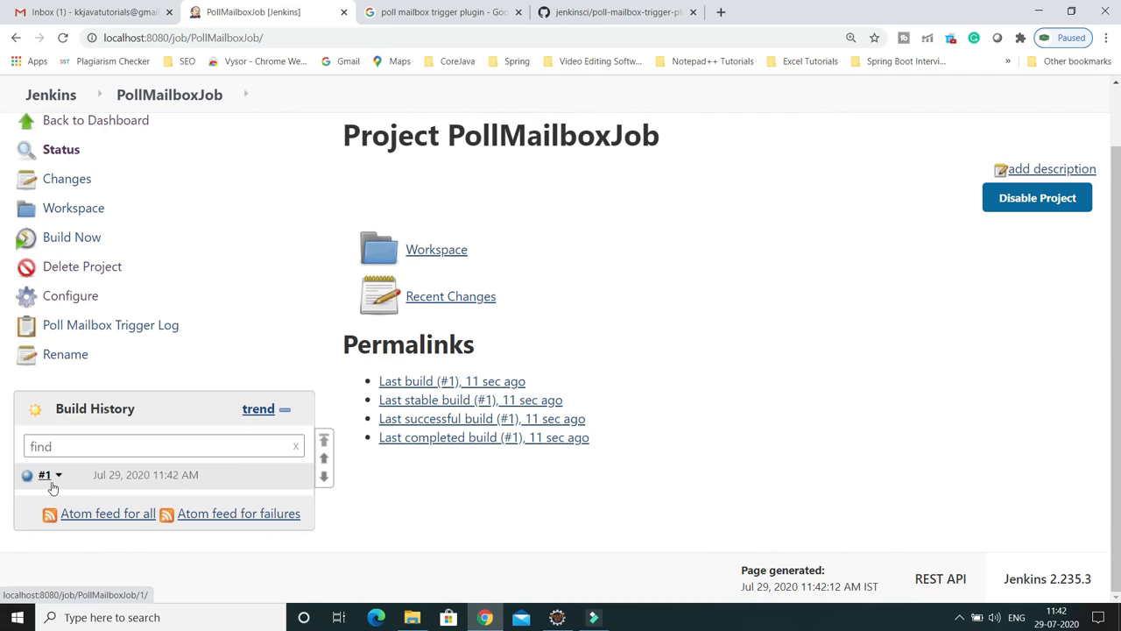
Step: Open build #1's console output, checking the sender, echoed 'KK' and Finished: SUCCESS
{"action": "left_click", "coordinate": [41, 477]}
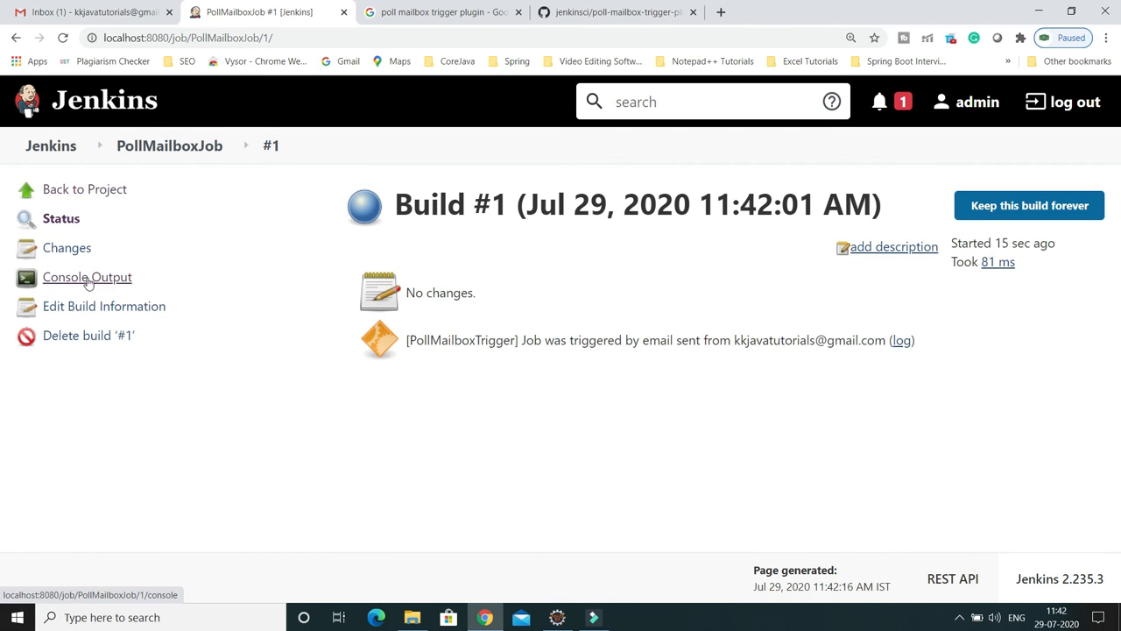
{"action": "left_click", "coordinate": [103, 279]}
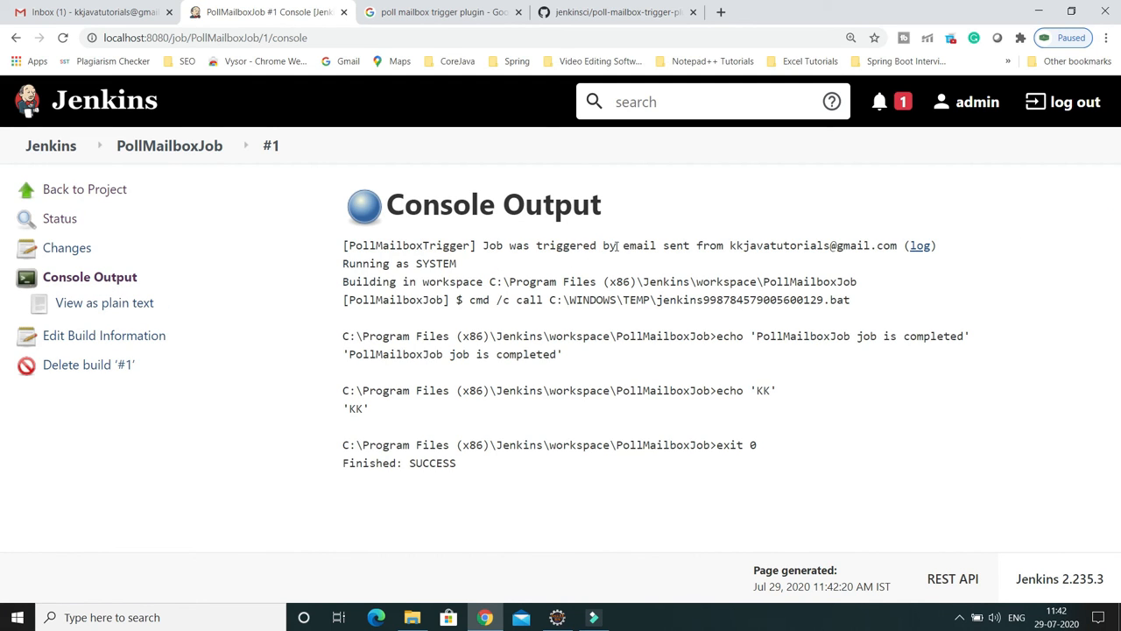
{"action": "left_click_drag", "start_coordinate": [729, 246], "coordinate": [897, 246]}
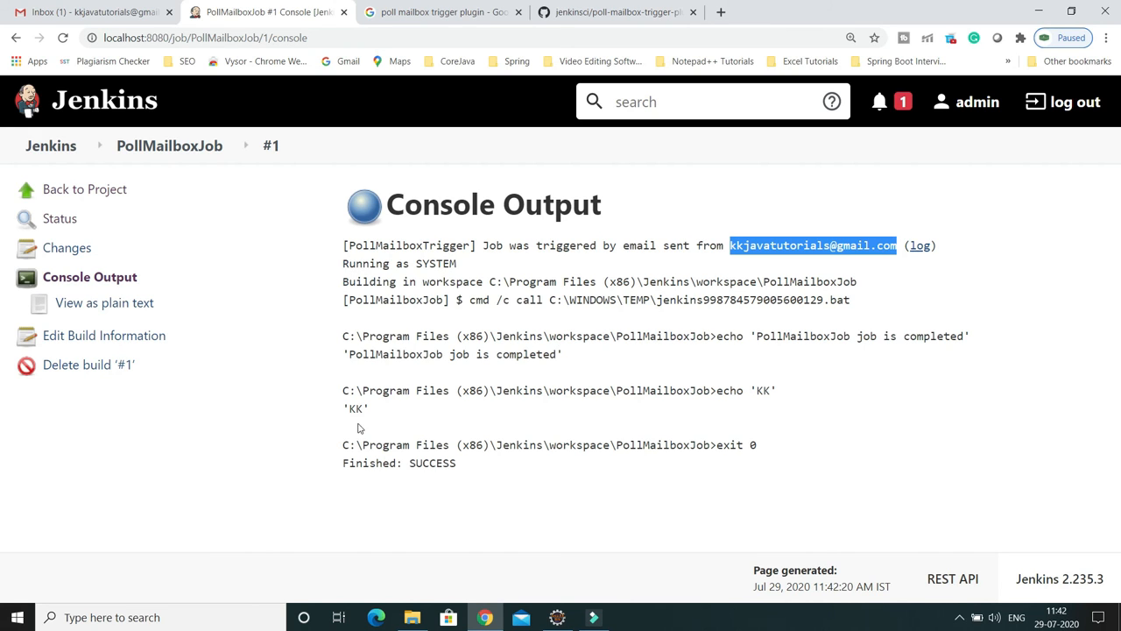
{"action": "left_click_drag", "start_coordinate": [344, 408], "coordinate": [370, 410]}
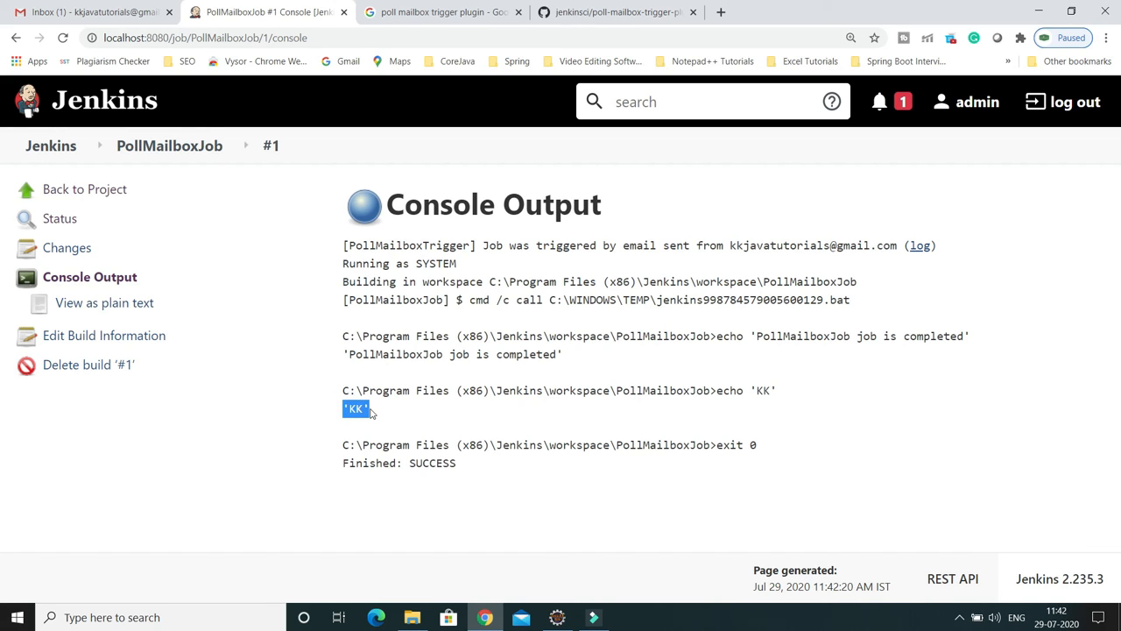
{"action": "left_click_drag", "start_coordinate": [410, 463], "coordinate": [468, 464]}
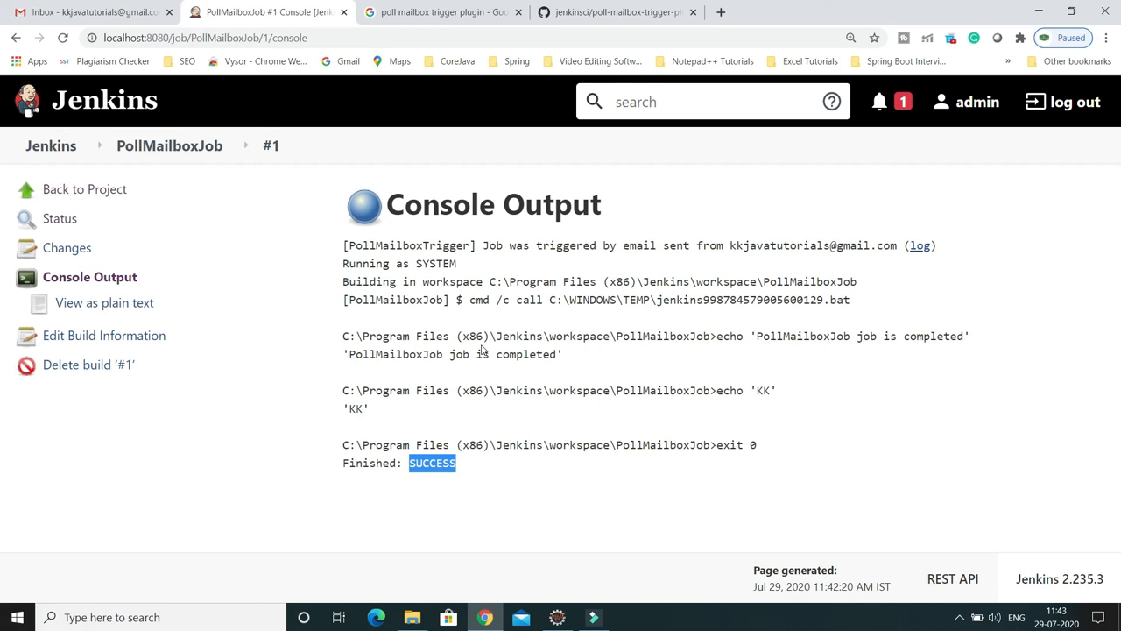
Step: Go back to the PollMailboxJob project page and review its build #1 permalinks
{"action": "left_click", "coordinate": [99, 192]}
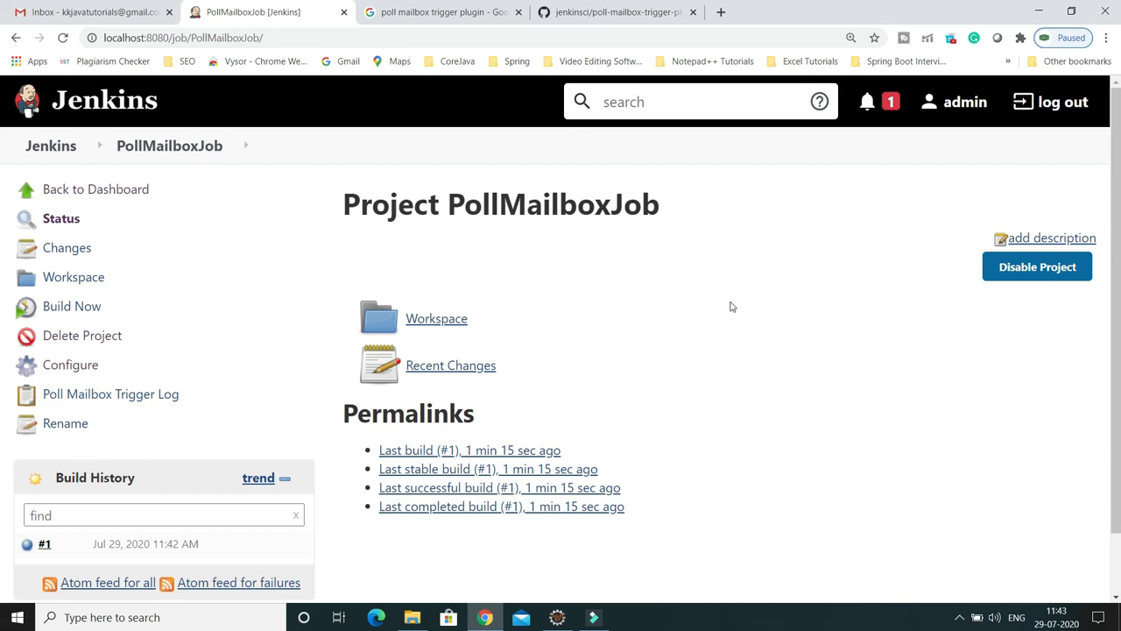
{"action": "scroll", "coordinate": [749, 281], "scroll_direction": "down", "scroll_amount": 1}
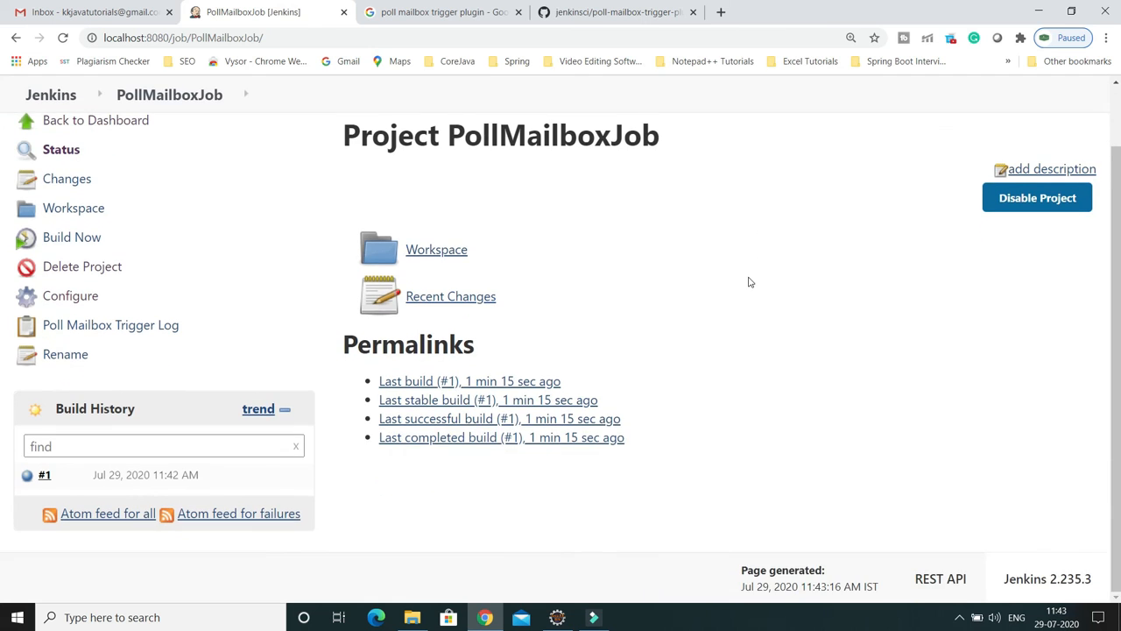
{"action": "scroll", "coordinate": [791, 303], "scroll_direction": "up", "scroll_amount": 1}
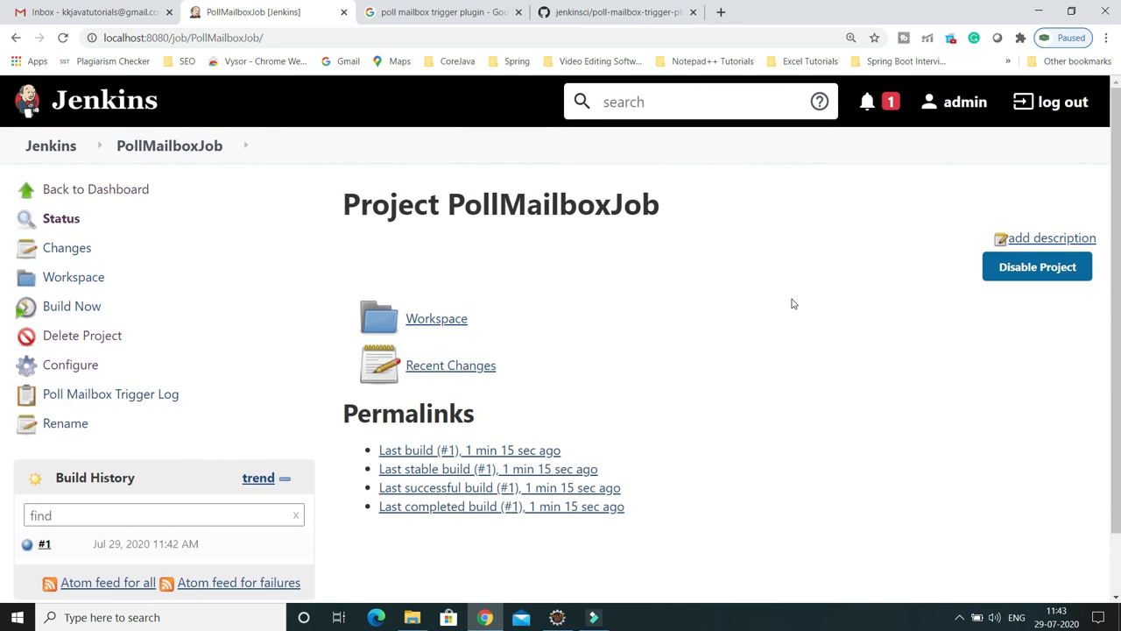